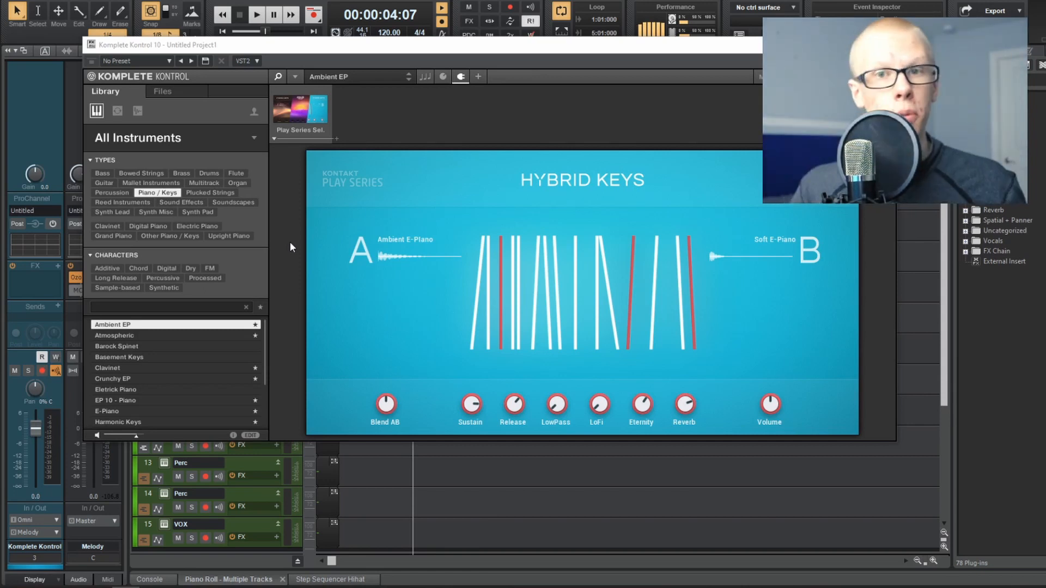
Step: Browse drive F: to the samples directory and open the Axl Beats - Gods (OneShotKit) folder
{"action": "left_click", "coordinate": [237, 137]}
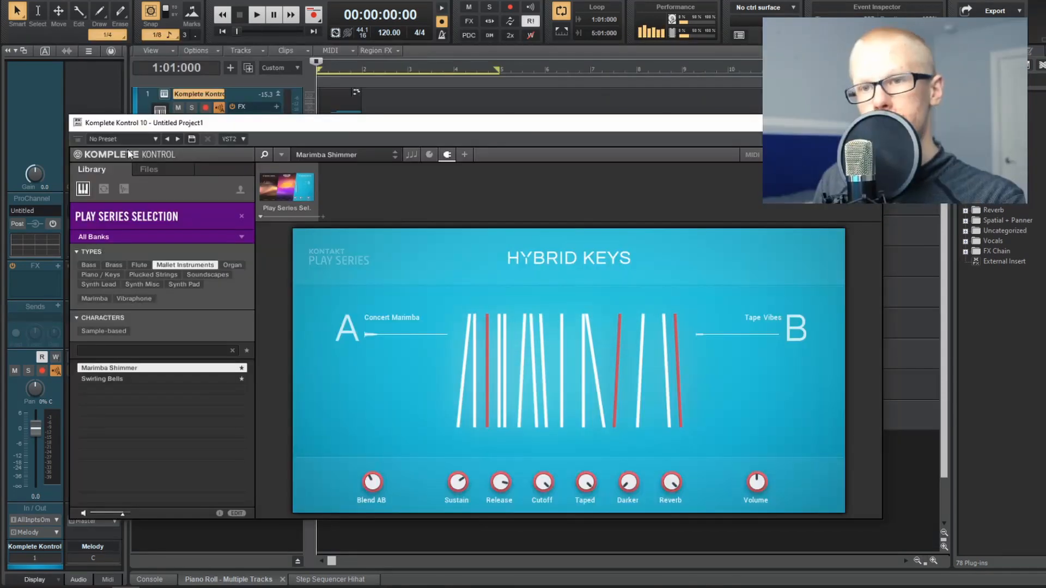
{"action": "left_click", "coordinate": [150, 168]}
{"action": "double_click", "coordinate": [113, 235]}
{"action": "double_click", "coordinate": [152, 310]}
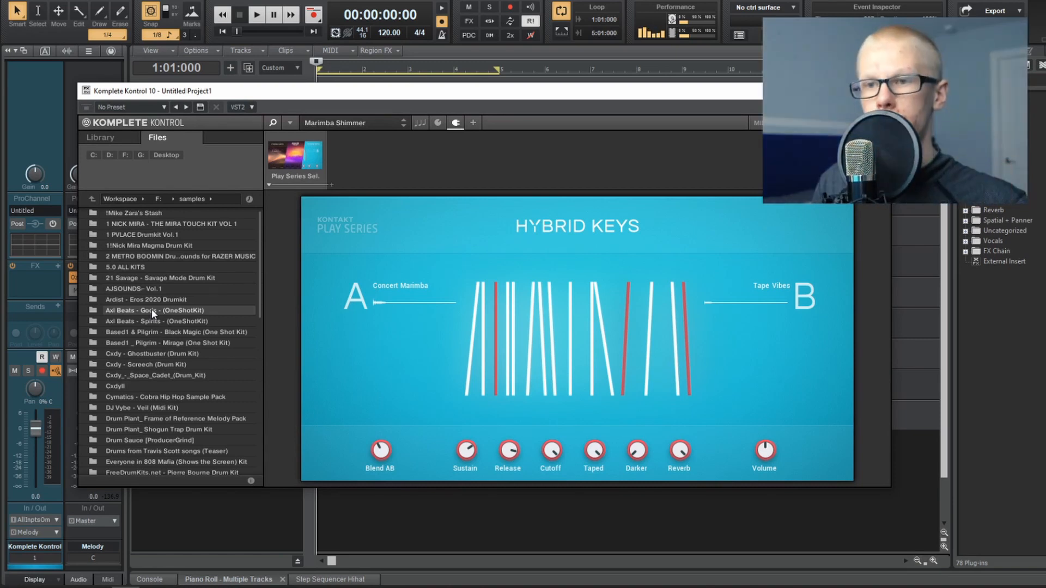
{"action": "double_click", "coordinate": [152, 310]}
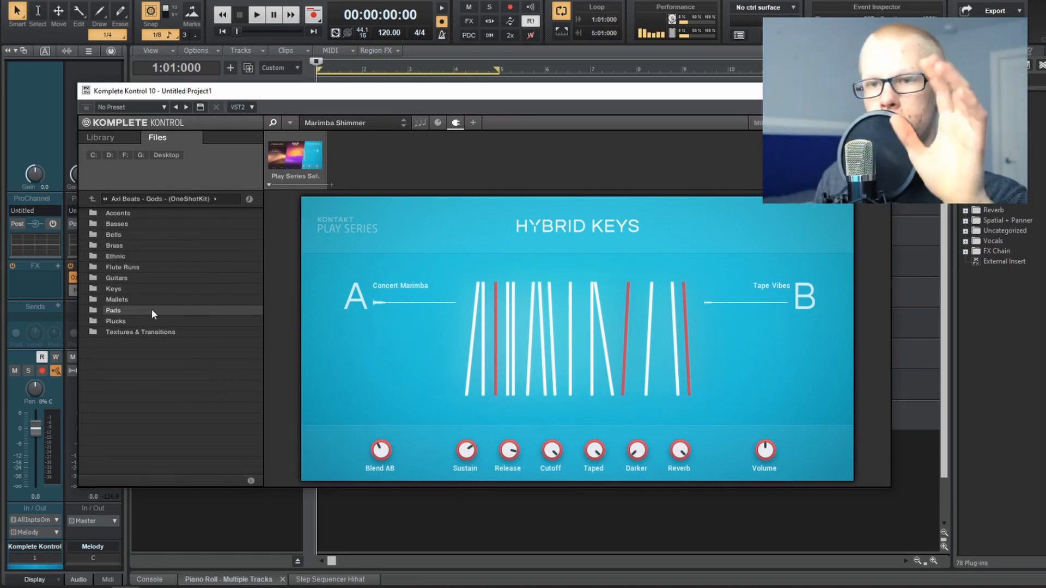
Step: Load Bell - Breka.wav from the kit's Bells folder and play the melody with it
{"action": "double_click", "coordinate": [159, 235]}
{"action": "double_click", "coordinate": [159, 234]}
{"action": "key", "text": "space"}
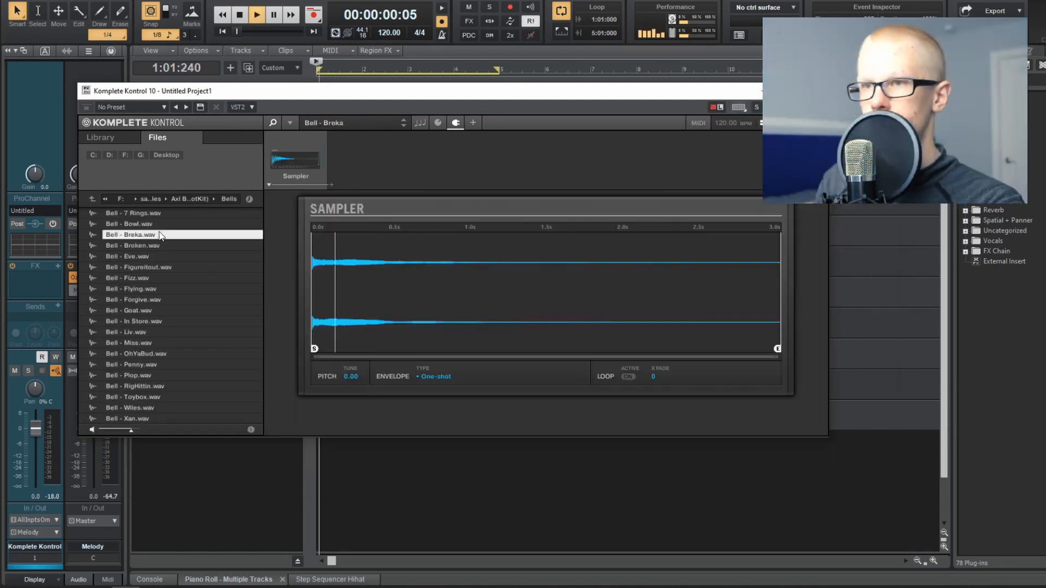
Step: Load Bell - Fizz.wav into the sampler and play the melody to audition it
{"action": "double_click", "coordinate": [184, 282]}
{"action": "key", "text": "space"}
{"action": "key", "text": "space"}
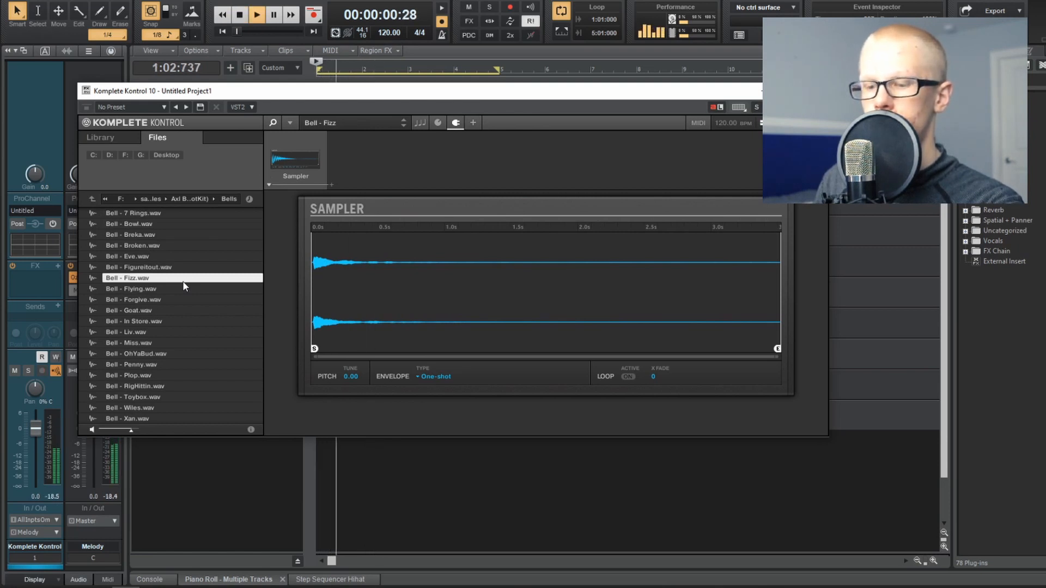
Step: Audition Guitar - Fox.wav from the Gods kit's Guitars folder by playing the melody with it
{"action": "key", "text": "space"}
{"action": "key", "text": "space"}
{"action": "double_click", "coordinate": [184, 301]}
{"action": "key", "text": "space"}
{"action": "key", "text": "space"}
{"action": "left_click", "coordinate": [169, 354]}
{"action": "key", "text": "space"}
{"action": "key", "text": "space"}
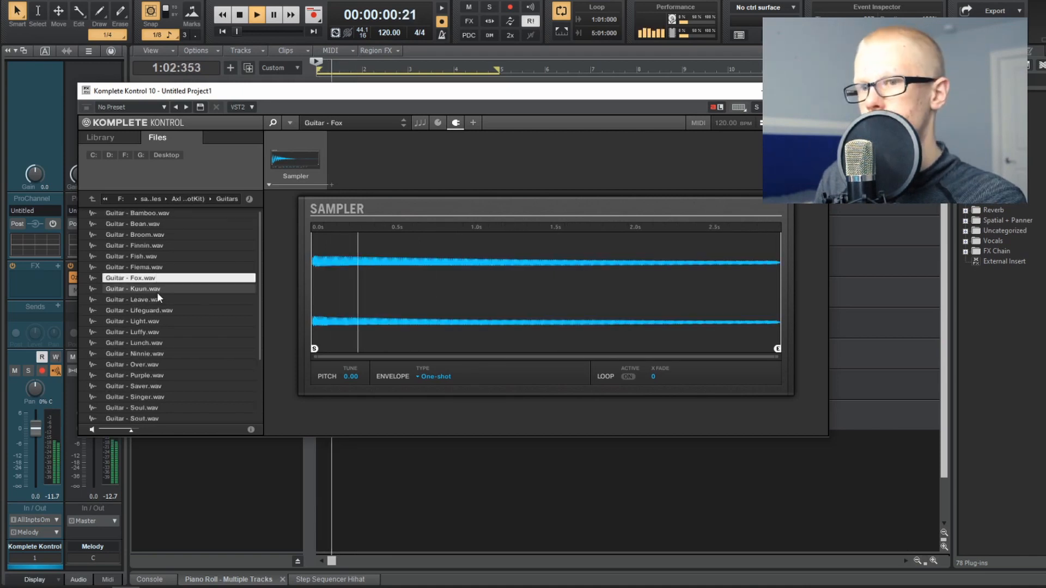
Step: Load Guitar - Luffy.wav into the sampler, play the melody with it and stop playback
{"action": "double_click", "coordinate": [152, 332]}
{"action": "key", "text": "space"}
{"action": "key", "text": "space"}
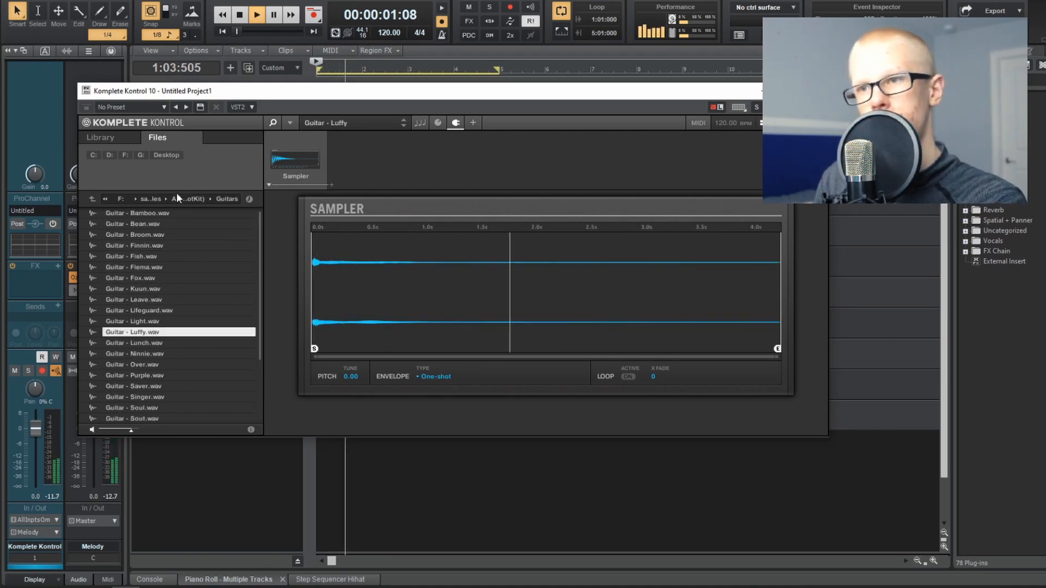
{"action": "key", "text": "space"}
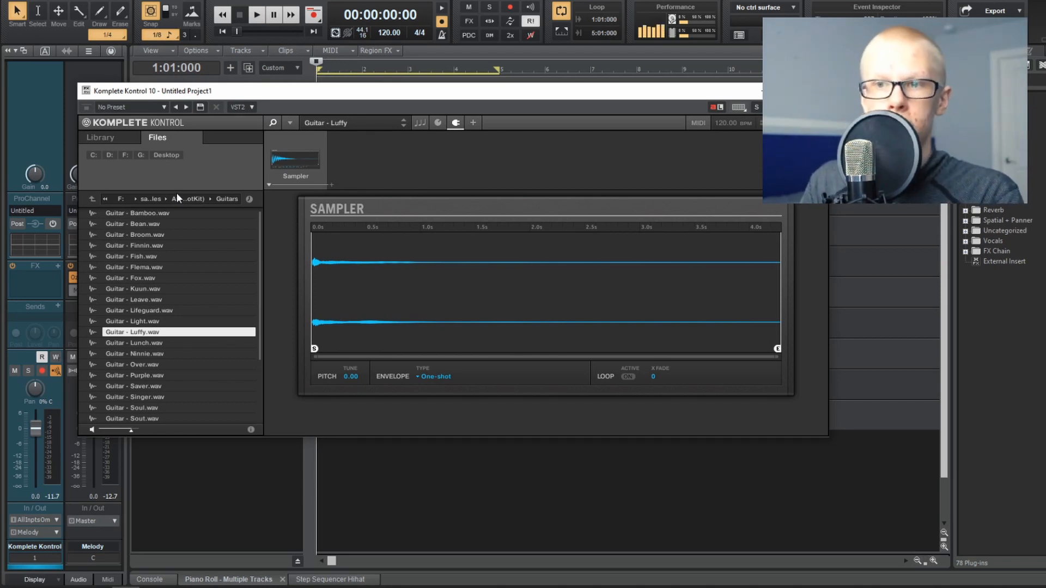
Step: Go back to the samples directory and open the Guitar folder of the Axl Beats - Spirits (OneShotKit) kit
{"action": "left_click", "coordinate": [179, 198]}
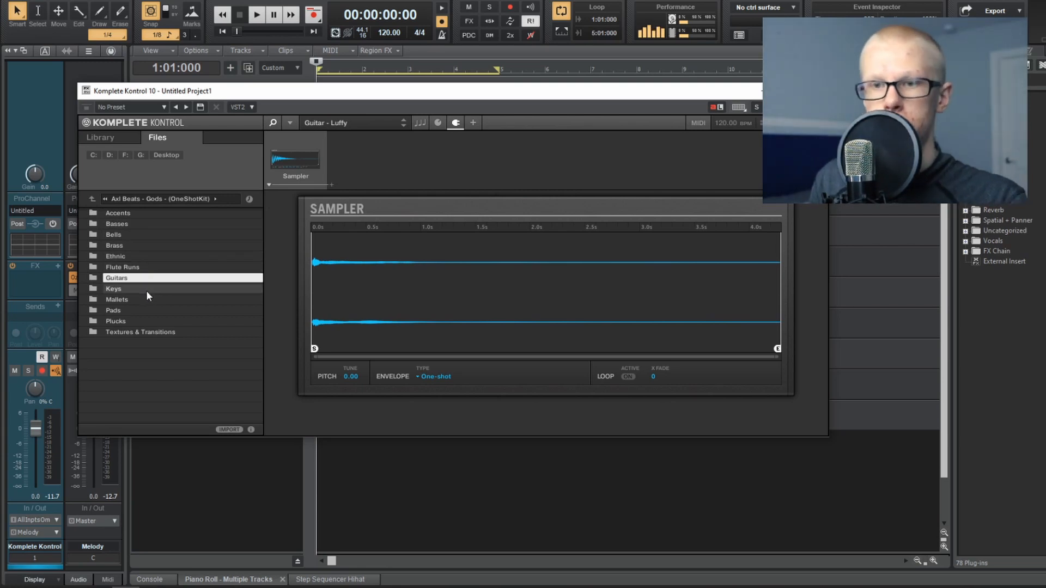
{"action": "left_click", "coordinate": [167, 199]}
{"action": "double_click", "coordinate": [158, 321]}
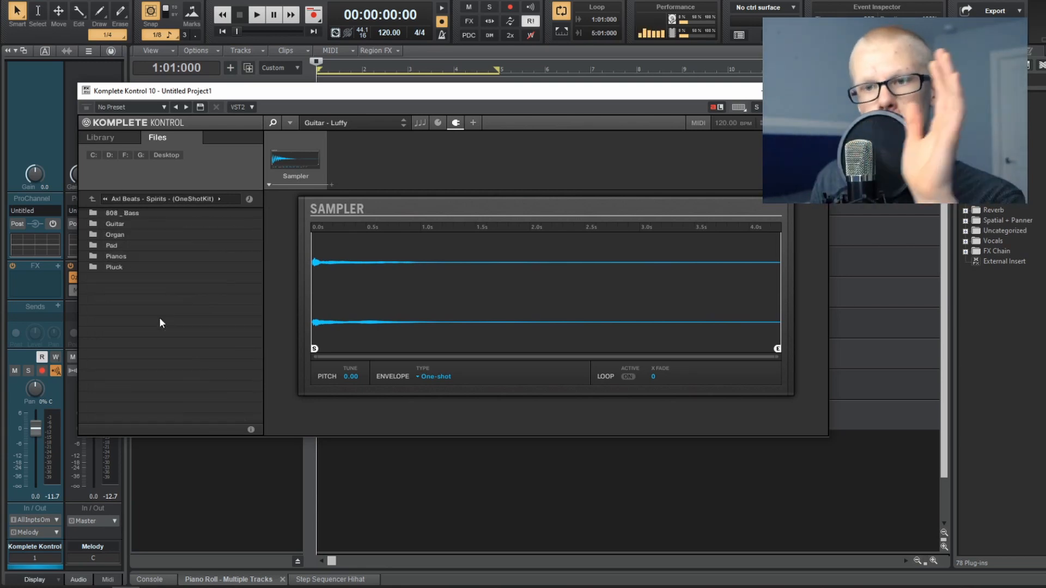
{"action": "double_click", "coordinate": [137, 225]}
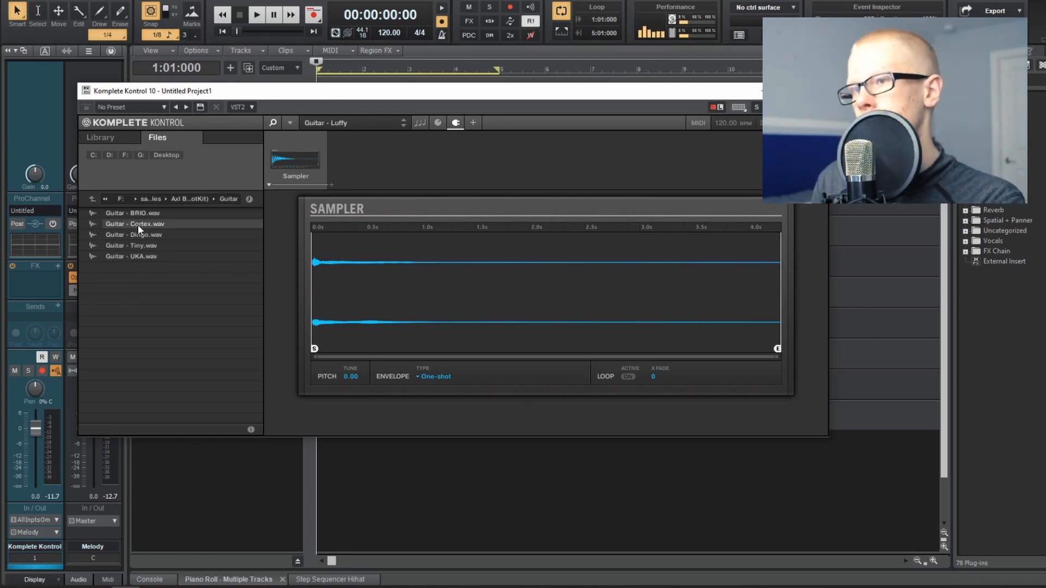
Step: Audition Guitar - Cortex.wav, Guitar - Tiny.wav and Guitar - UKA.wav in turn by playing the melody with each
{"action": "double_click", "coordinate": [138, 225]}
{"action": "key", "text": "space"}
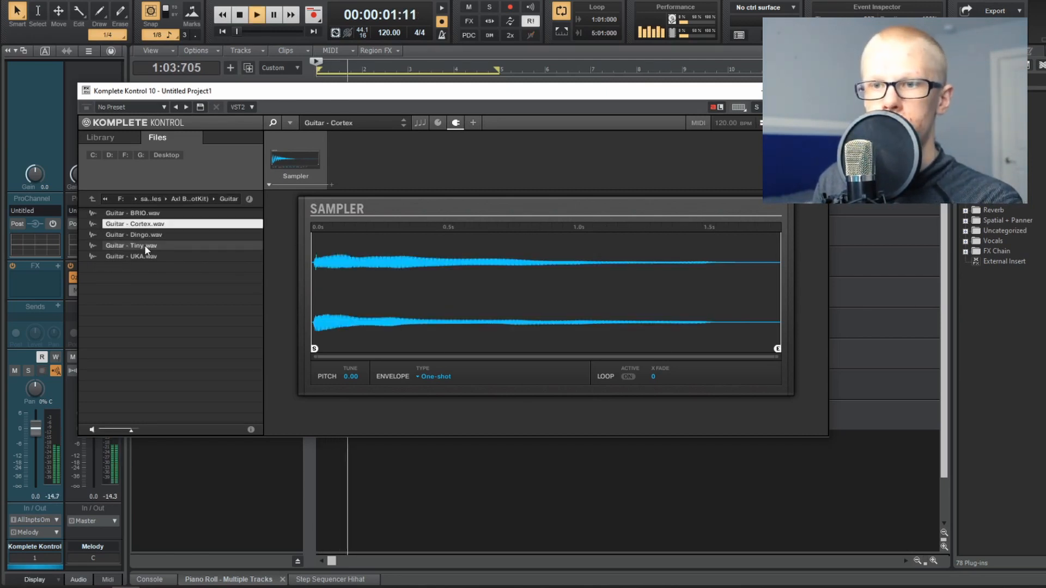
{"action": "double_click", "coordinate": [144, 247]}
{"action": "key", "text": "space"}
{"action": "key", "text": "space"}
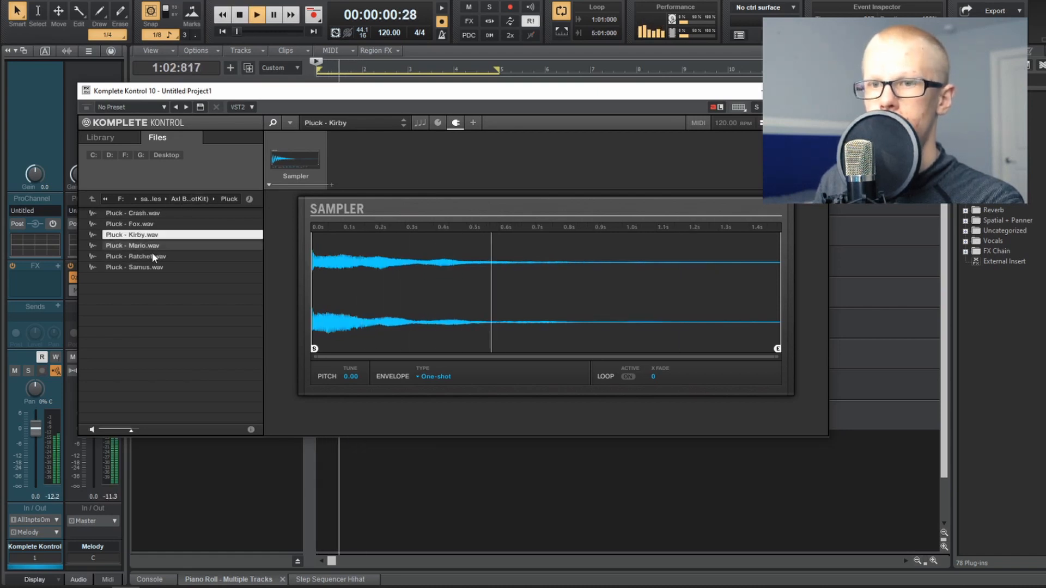
{"action": "double_click", "coordinate": [153, 253]}
{"action": "key", "text": "space"}
{"action": "key", "text": "space"}
{"action": "key", "text": "space"}
Step: Choose the Keys - Zion Keys instrument in Iota Mini and play the melody with its window moved clear of the clip
{"action": "left_click_drag", "start_coordinate": [349, 100], "coordinate": [364, 103]}
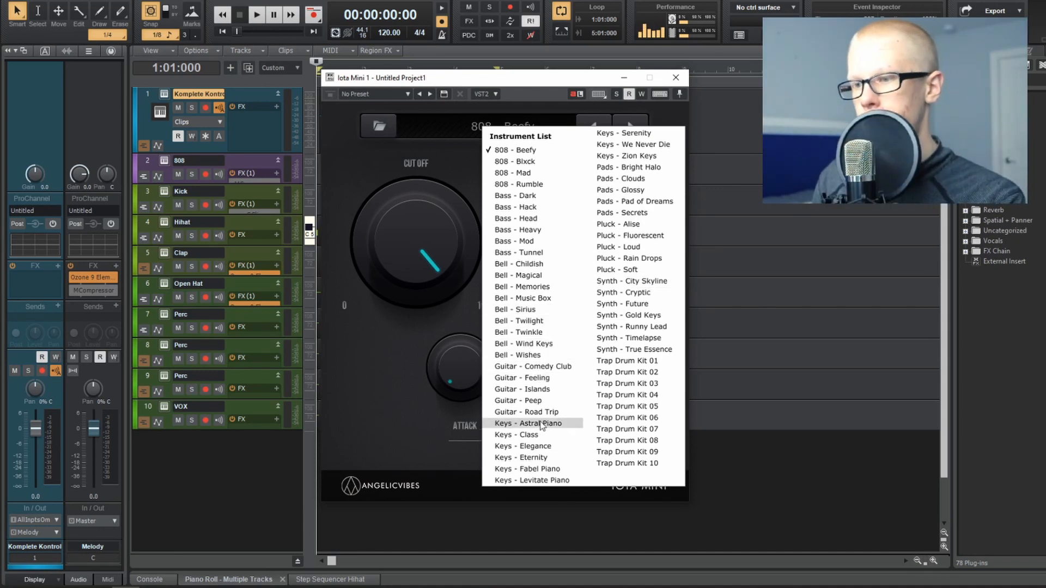
{"action": "left_click", "coordinate": [632, 156]}
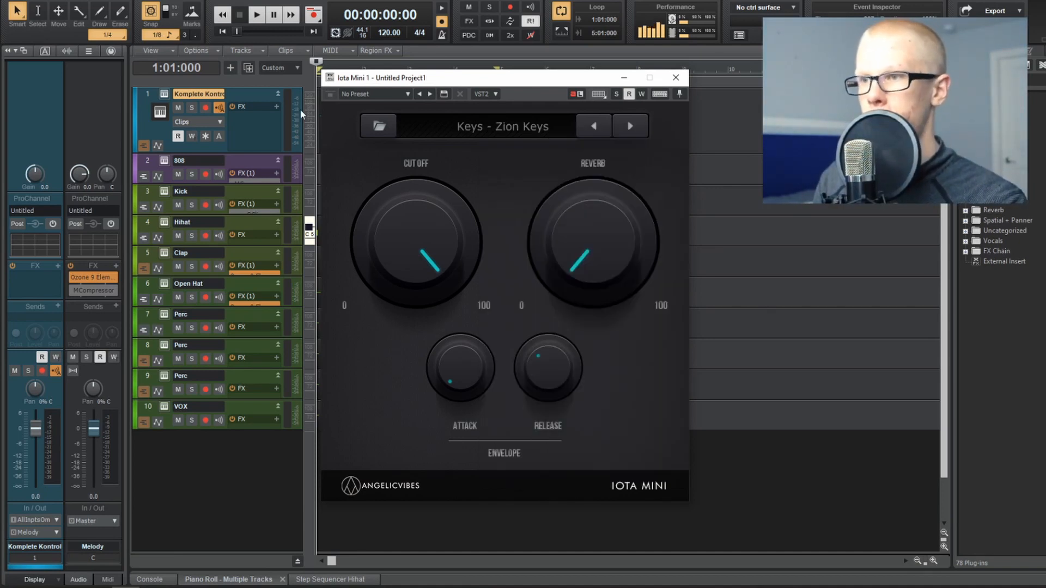
{"action": "left_click_drag", "start_coordinate": [474, 82], "coordinate": [456, 176]}
{"action": "key", "text": "space"}
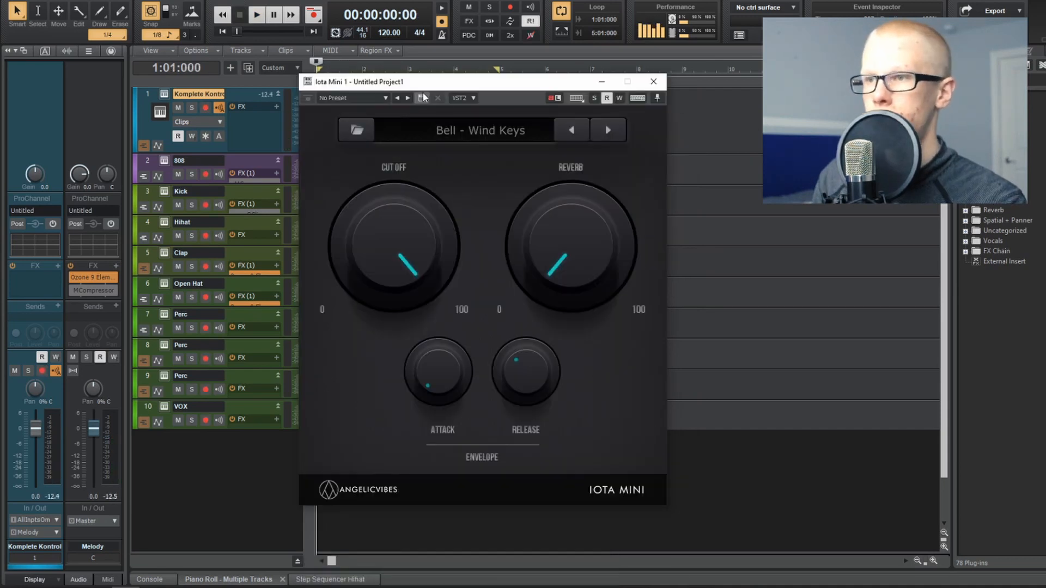
Step: Play the melody with Iota Mini's Bell - Wind Keys instrument, then stop playback
{"action": "left_click_drag", "start_coordinate": [470, 85], "coordinate": [449, 93]}
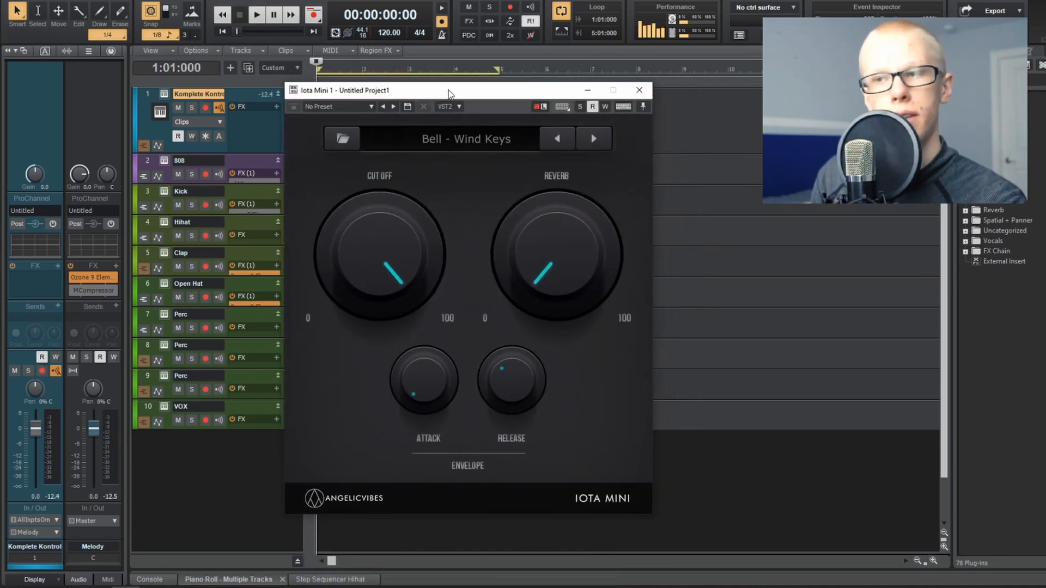
{"action": "key", "text": "space"}
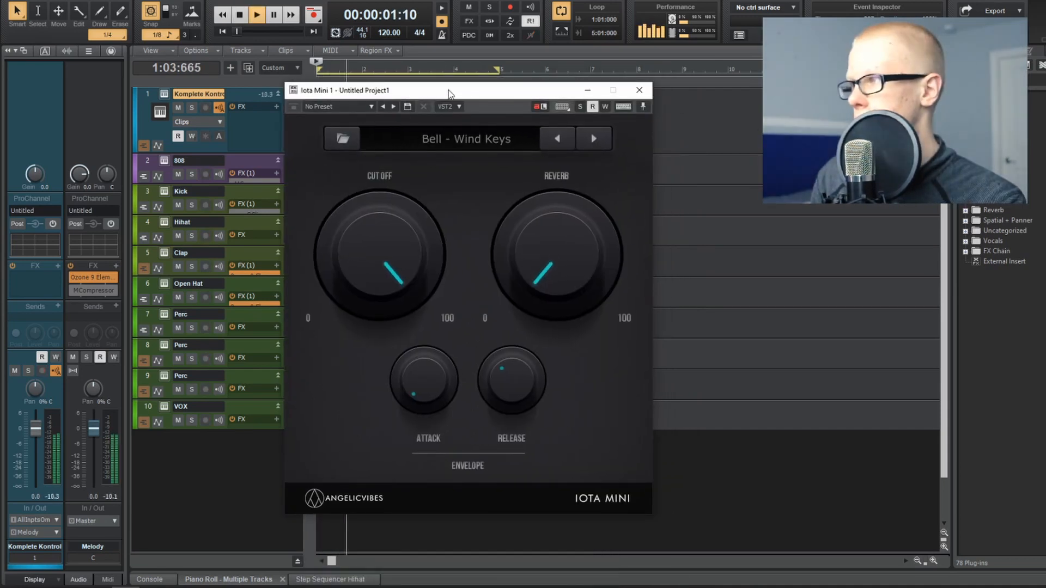
{"action": "key", "text": "space"}
Step: Switch Iota Mini to the Synth - Future instrument and play the melody with it
{"action": "left_click", "coordinate": [448, 143]}
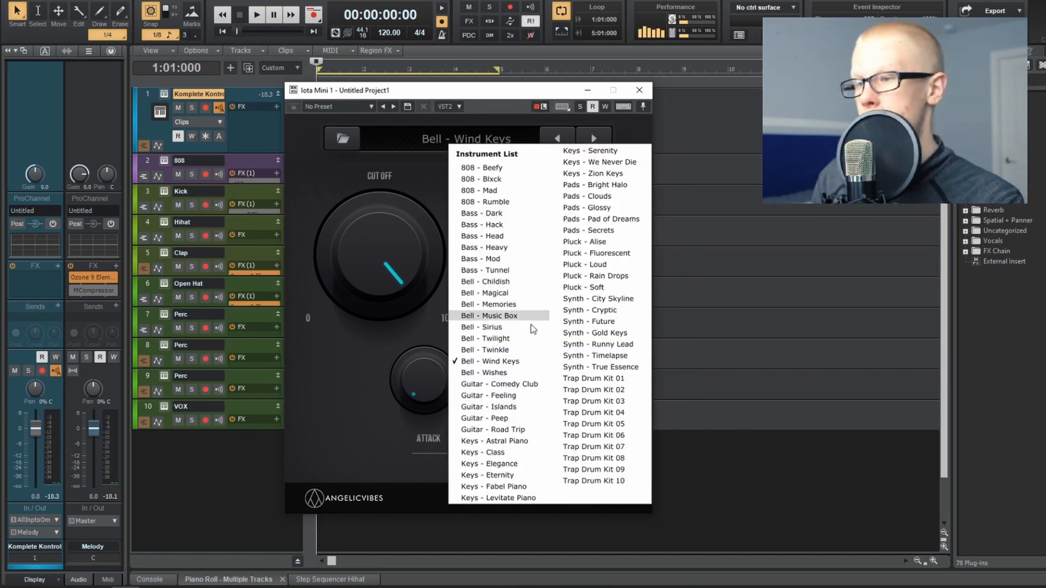
{"action": "left_click", "coordinate": [587, 322]}
{"action": "key", "text": "space"}
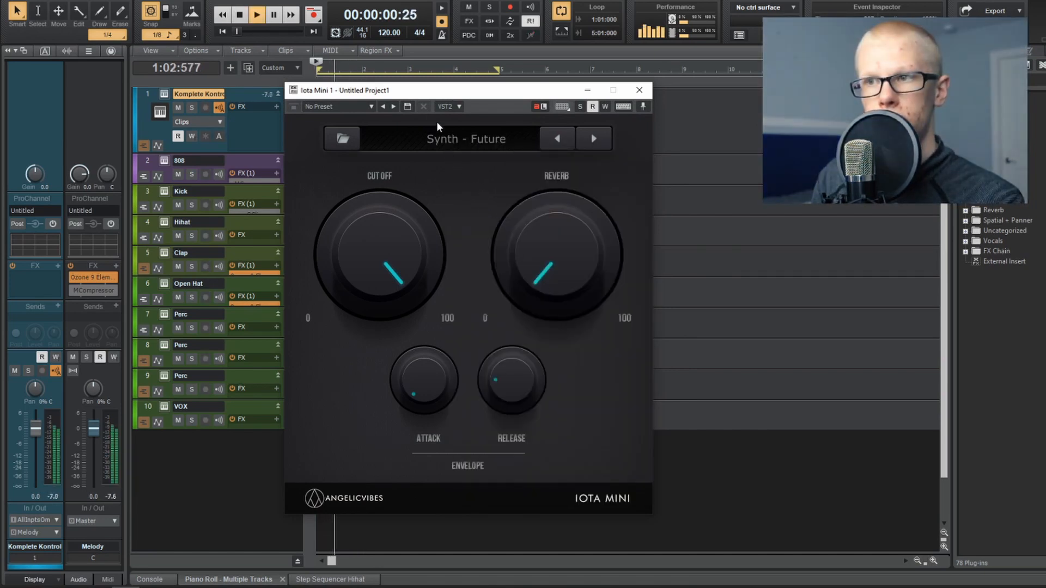
{"action": "left_click_drag", "start_coordinate": [458, 91], "coordinate": [458, 152]}
{"action": "key", "text": "space"}
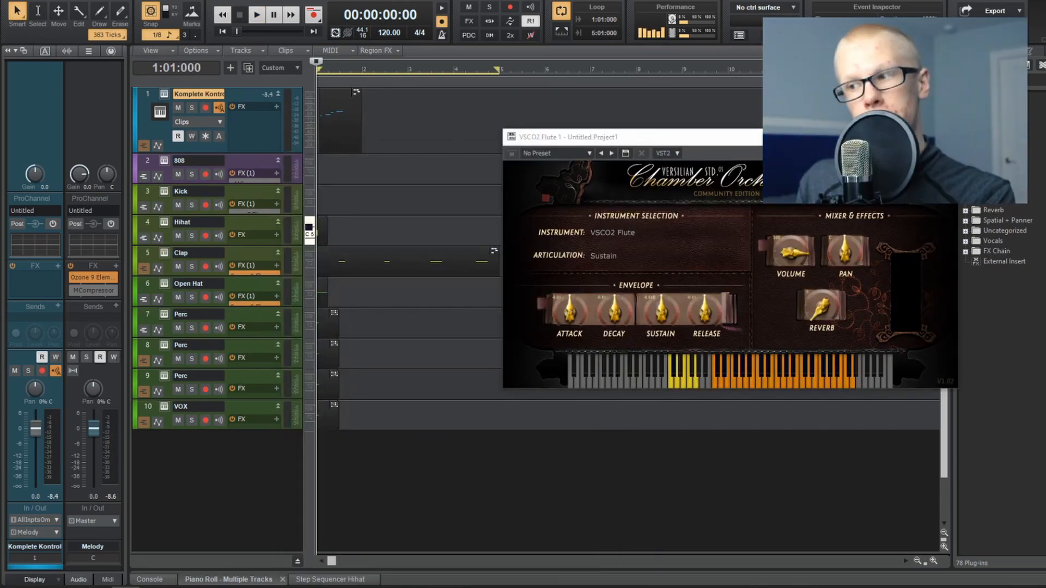
Step: Play the melody through the VSCO2 Flute instrument, then stop playback
{"action": "key", "text": "space"}
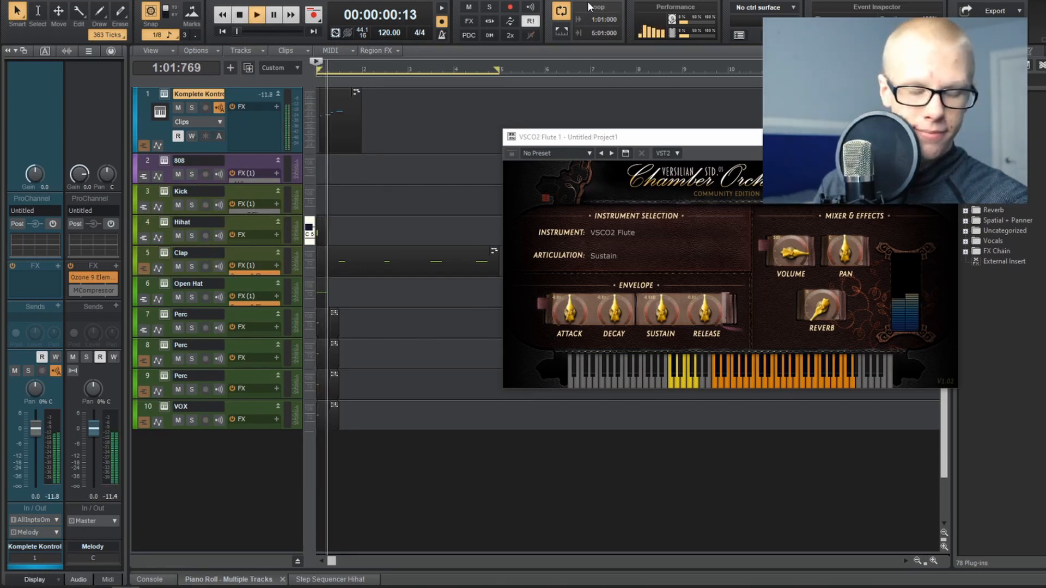
{"action": "key", "text": "space"}
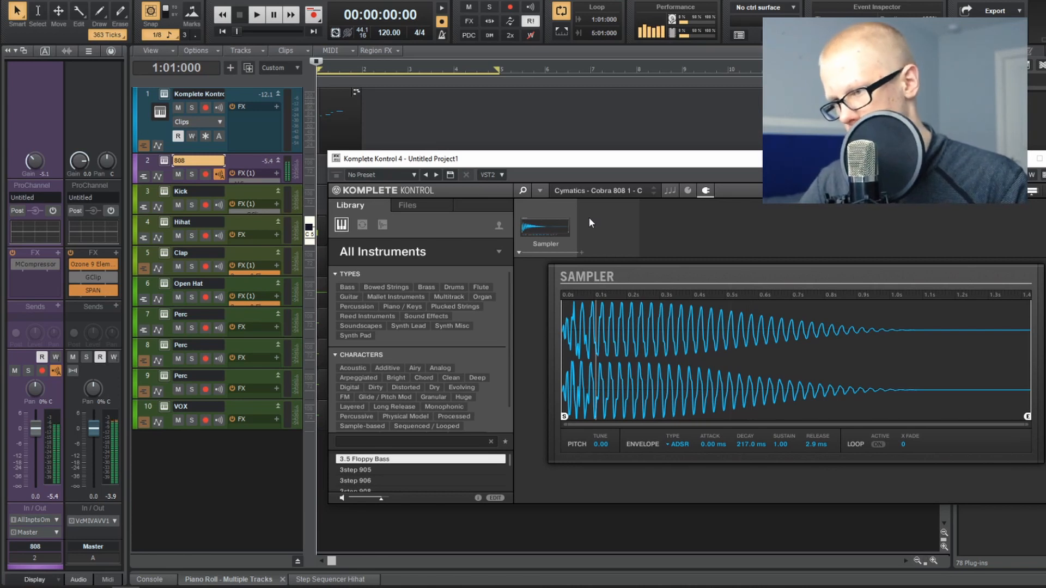
Step: Load Cymatics - Cobra 808 4 - C#.wav from the Cobra pack's 808s folder into the 808 track's sampler
{"action": "left_click", "coordinate": [407, 205]}
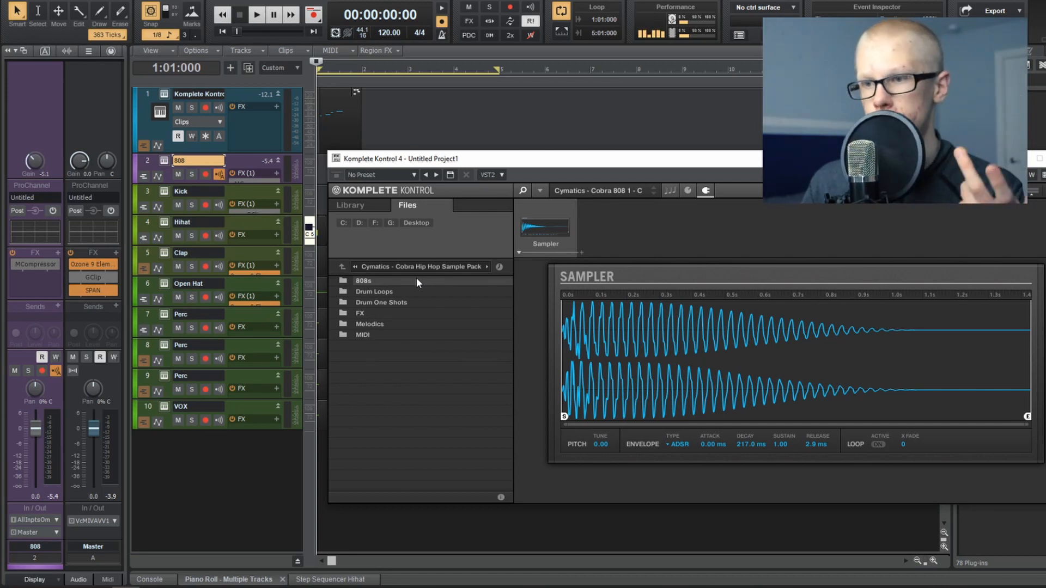
{"action": "double_click", "coordinate": [416, 281]}
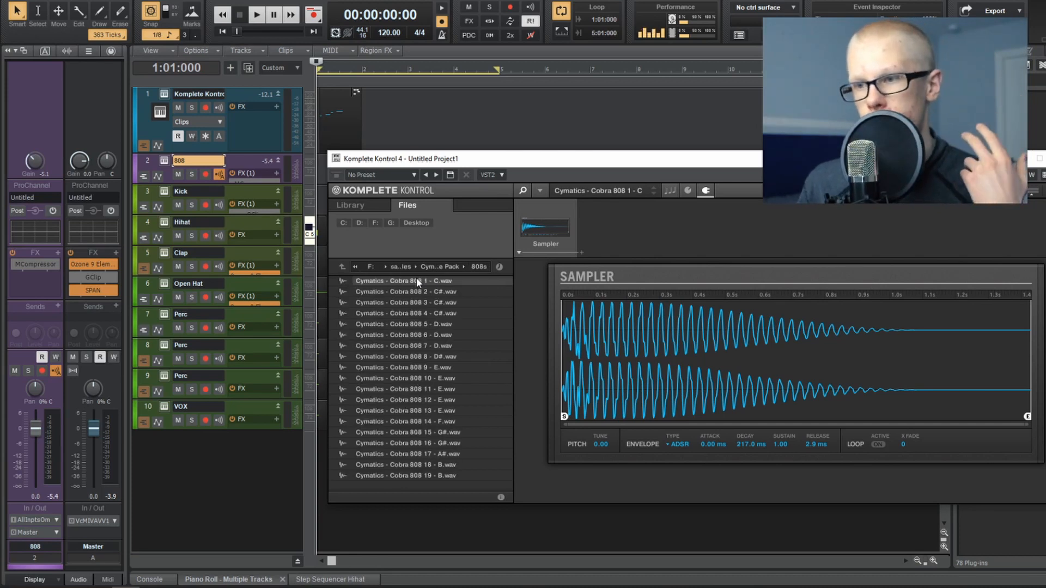
{"action": "double_click", "coordinate": [426, 312]}
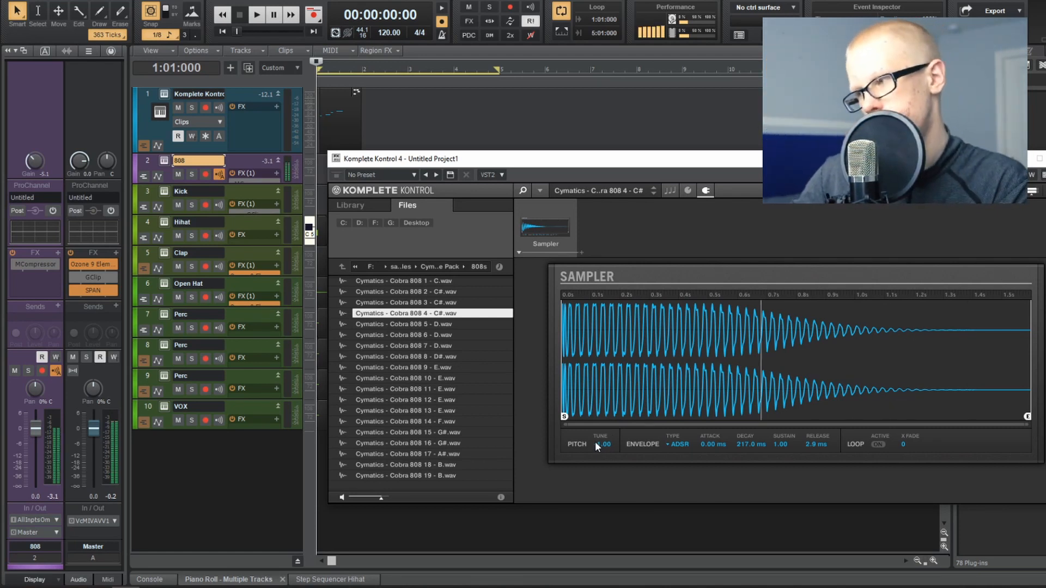
Step: Audition Cobra 808 10 - E.wav and Cobra 808 11 - E.wav with the sampler tuned to -4.00
{"action": "left_click", "coordinate": [501, 377]}
{"action": "scroll", "coordinate": [610, 443], "scroll_direction": "down", "scroll_amount": 1}
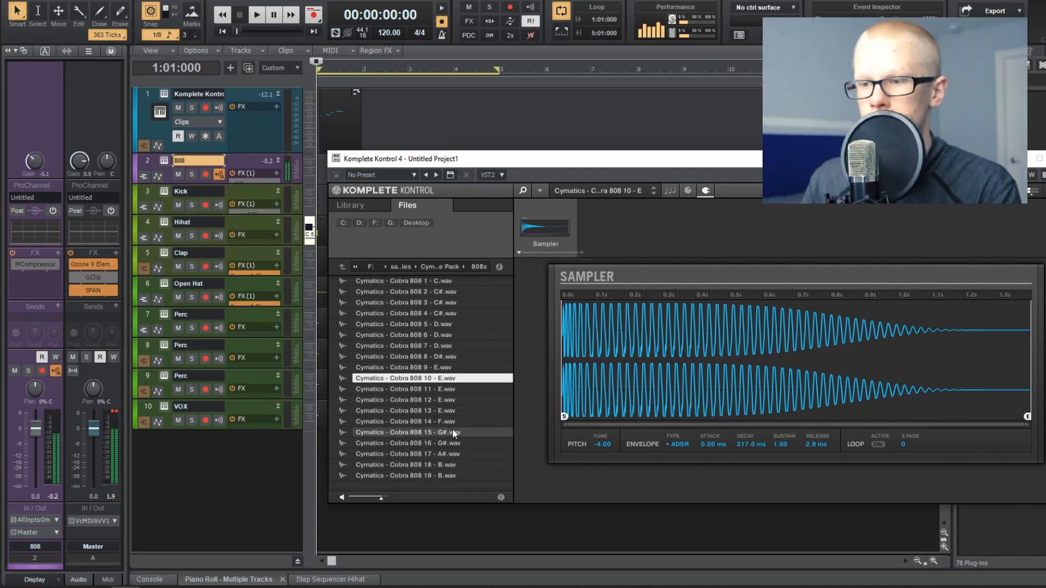
{"action": "left_click", "coordinate": [456, 390]}
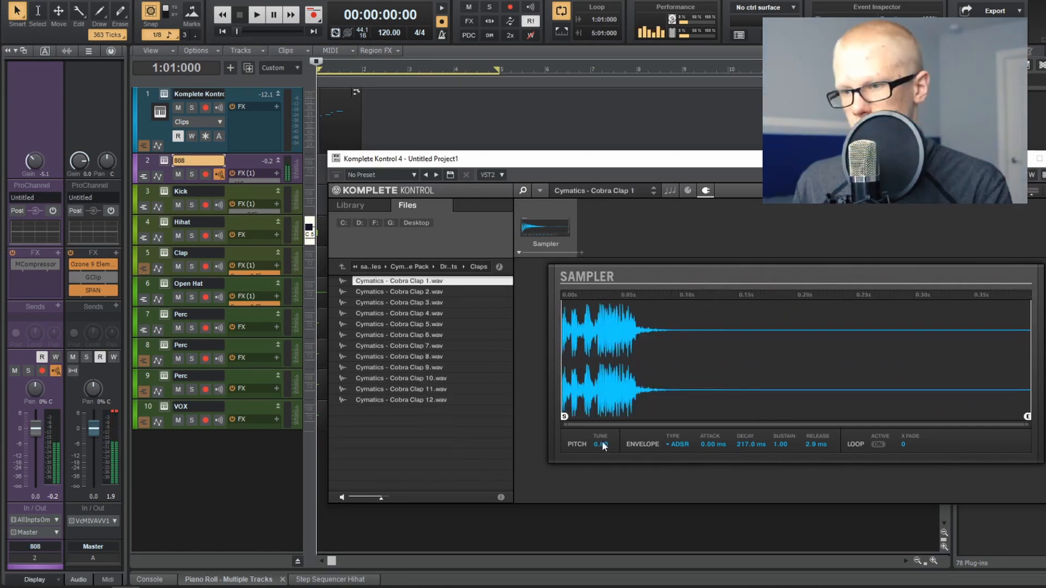
Step: Audition claps from the Cobra pack's Claps folder, including Cobra Clap 6 and Cobra Clap 4
{"action": "left_click", "coordinate": [449, 356]}
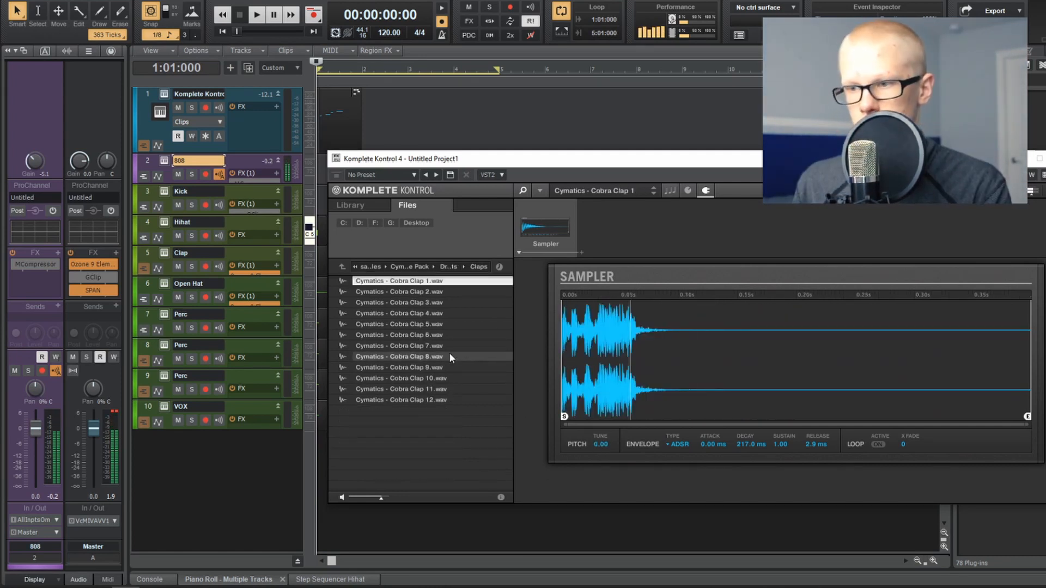
{"action": "left_click", "coordinate": [455, 332]}
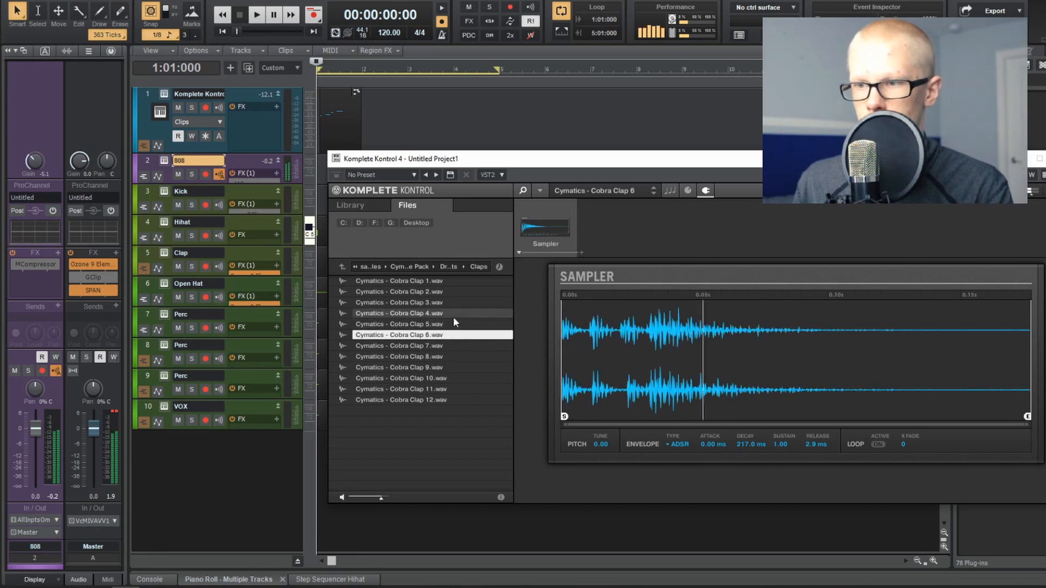
{"action": "left_click", "coordinate": [454, 315]}
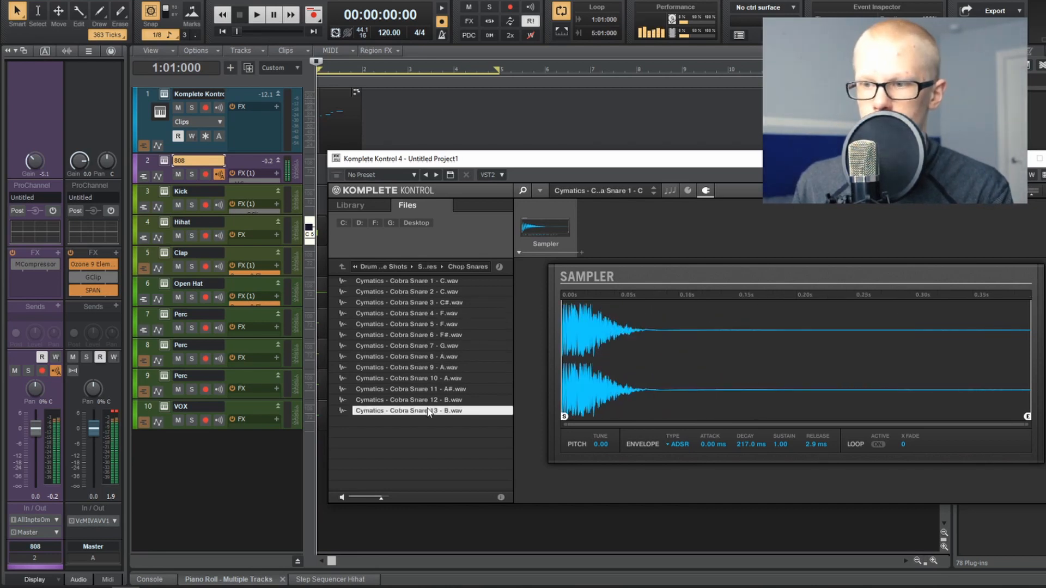
Step: Audition several snares from the Cobra pack's Snares folder, then return to the Drum One Shots folder
{"action": "left_click", "coordinate": [430, 400]}
{"action": "left_click", "coordinate": [404, 379]}
{"action": "left_click", "coordinate": [389, 267]}
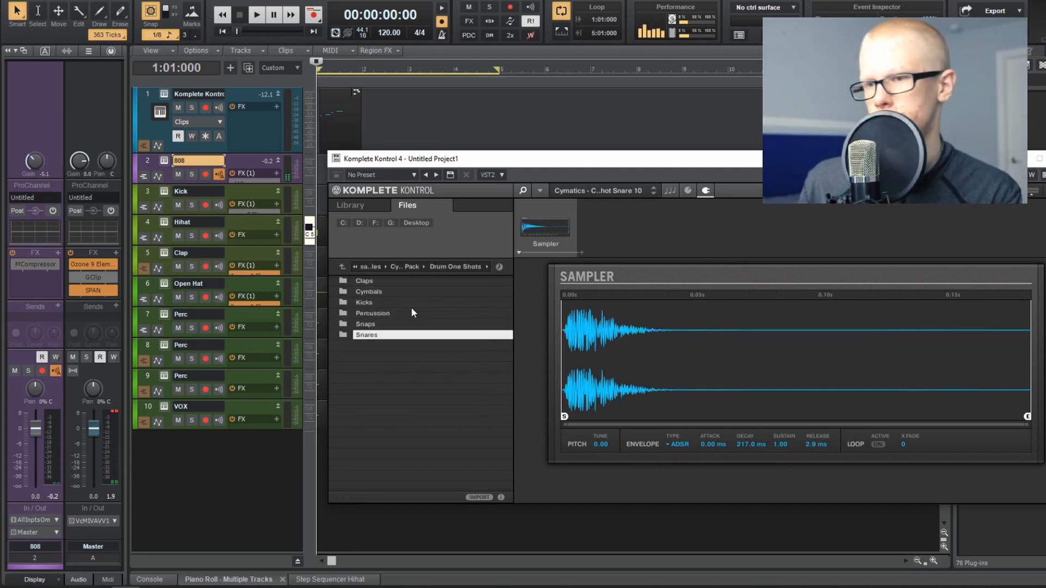
Step: Open the Kicks folder and audition Cobra Kick 1 - C.wav and Cobra Kick 2 - C#.wav
{"action": "double_click", "coordinate": [405, 303]}
{"action": "left_click", "coordinate": [407, 283]}
{"action": "left_click", "coordinate": [410, 292]}
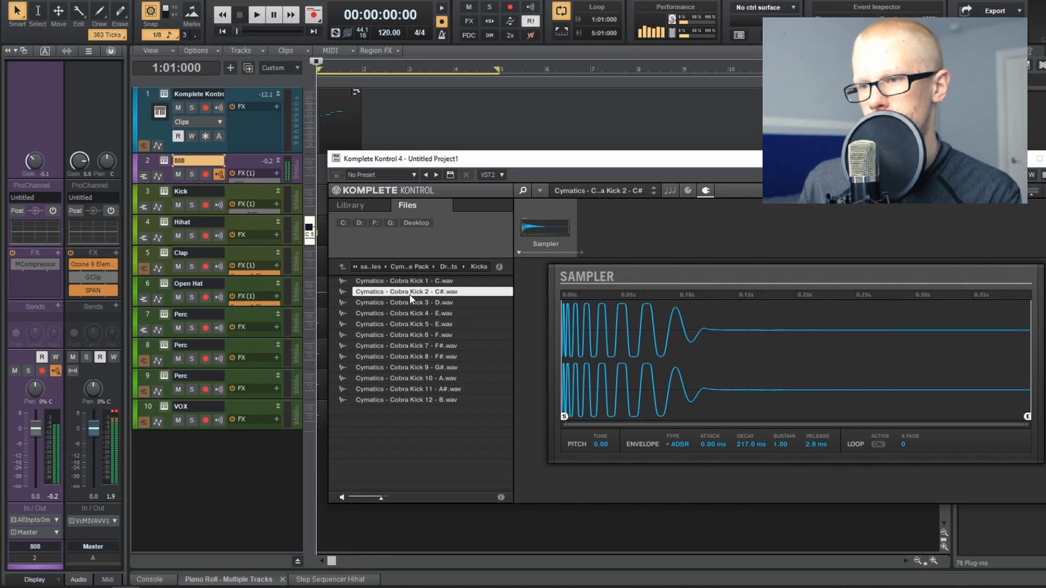
Step: Return to the samples directory and audition [snare] A1.wav from the AJSOUNDS- Vol.1 snares folder
{"action": "left_click", "coordinate": [370, 267]}
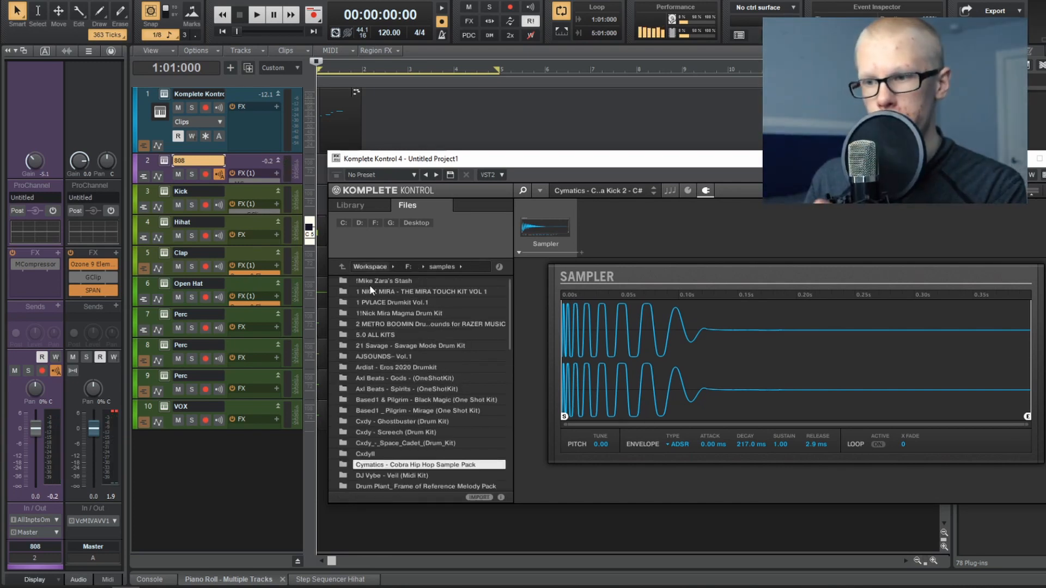
{"action": "double_click", "coordinate": [411, 357]}
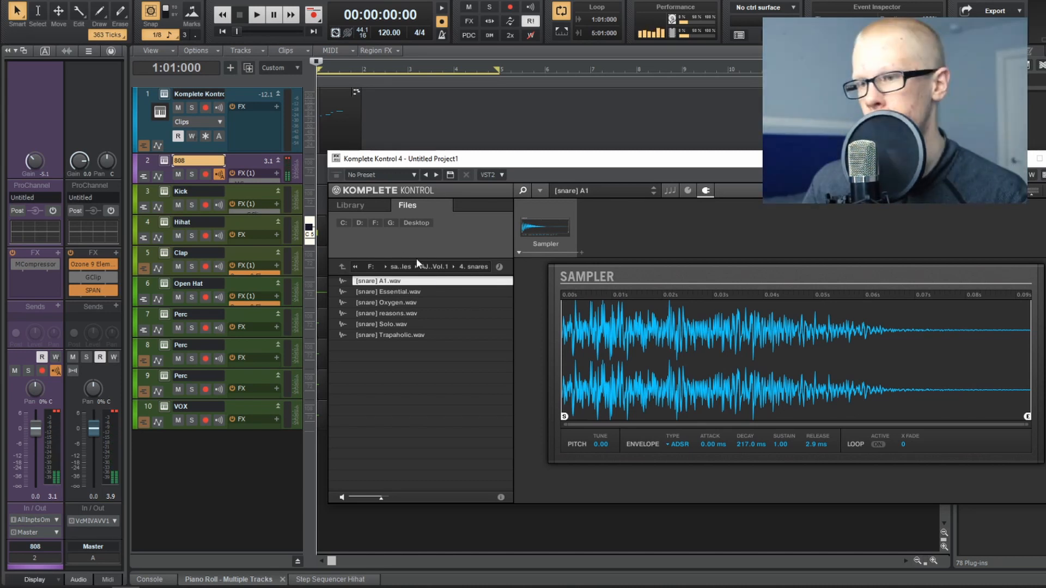
Step: Audition kicks and hats from the AJSOUNDS- Vol.1 folders, including [kick] Exchange.wav, [kick] Juke.wav and [hat] Lounge.wav
{"action": "left_click", "coordinate": [412, 292]}
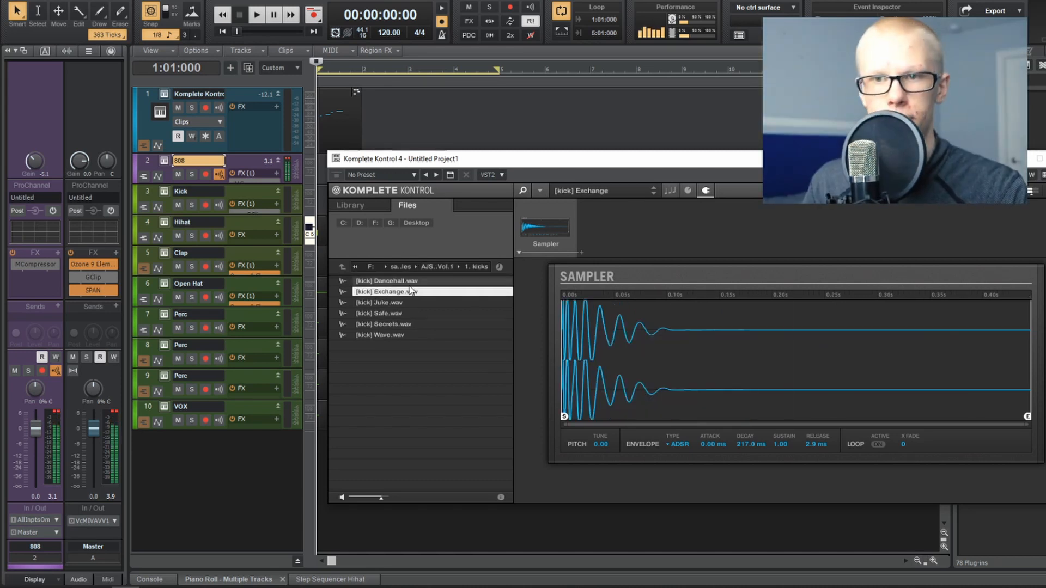
{"action": "left_click", "coordinate": [401, 301]}
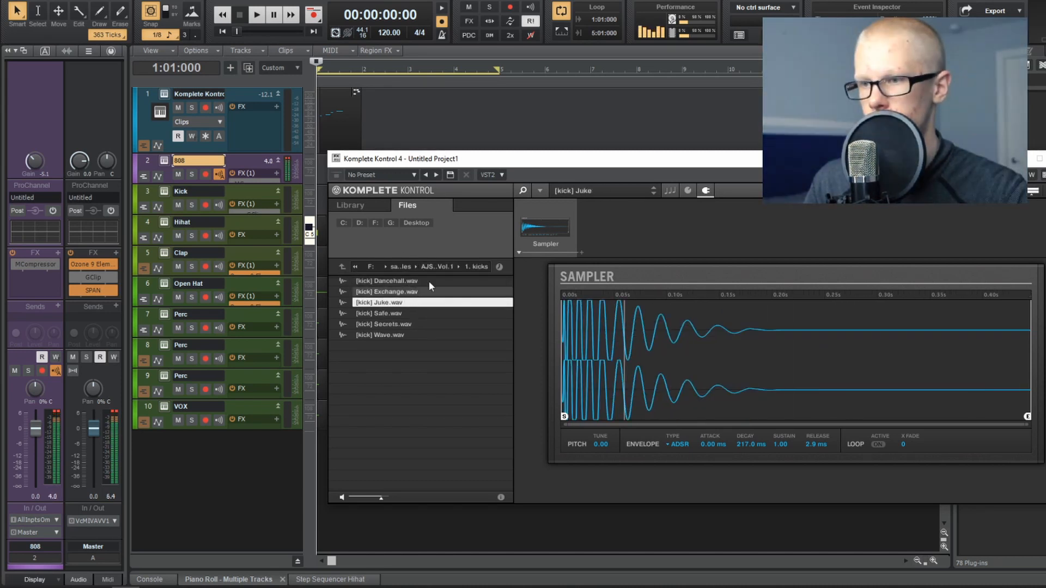
{"action": "left_click", "coordinate": [435, 266]}
{"action": "left_click", "coordinate": [406, 292]}
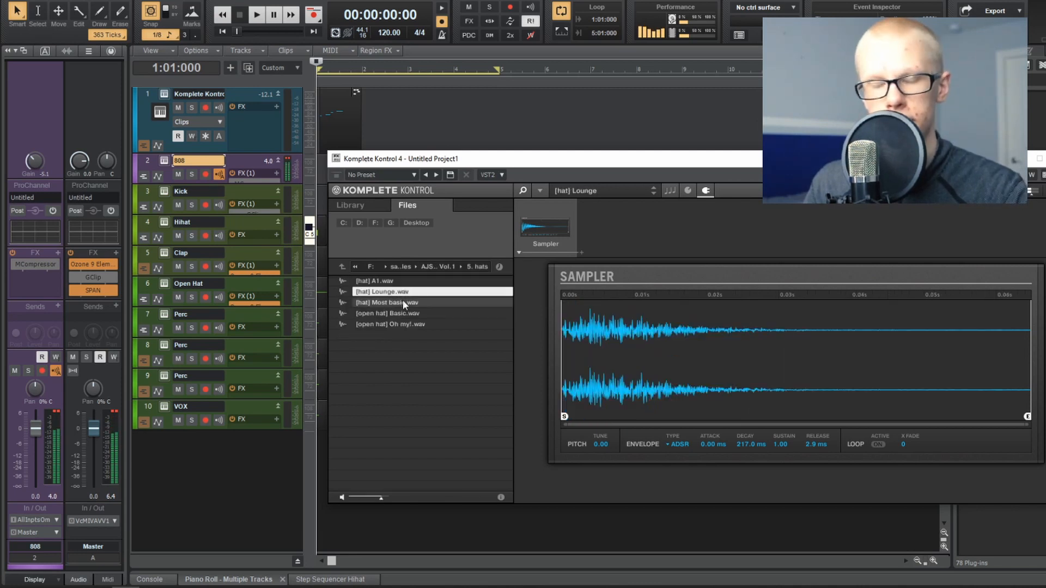
{"action": "left_click", "coordinate": [402, 314]}
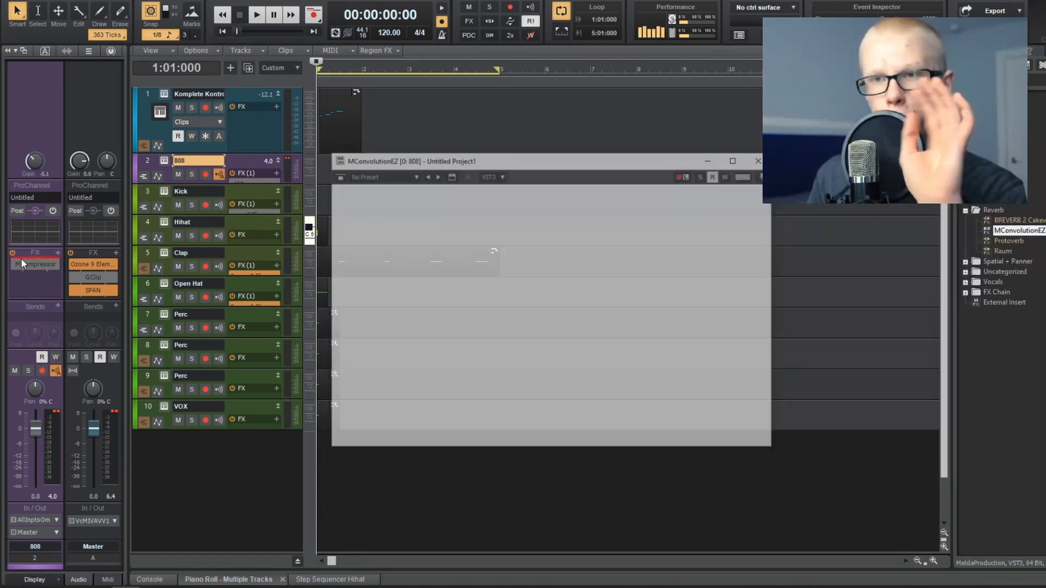
Step: Set MConvolutionEZ's dry/wet on the 808 track to about 47% and try several Medium impulse responses from the Room folder
{"action": "left_click_drag", "start_coordinate": [430, 165], "coordinate": [439, 158]}
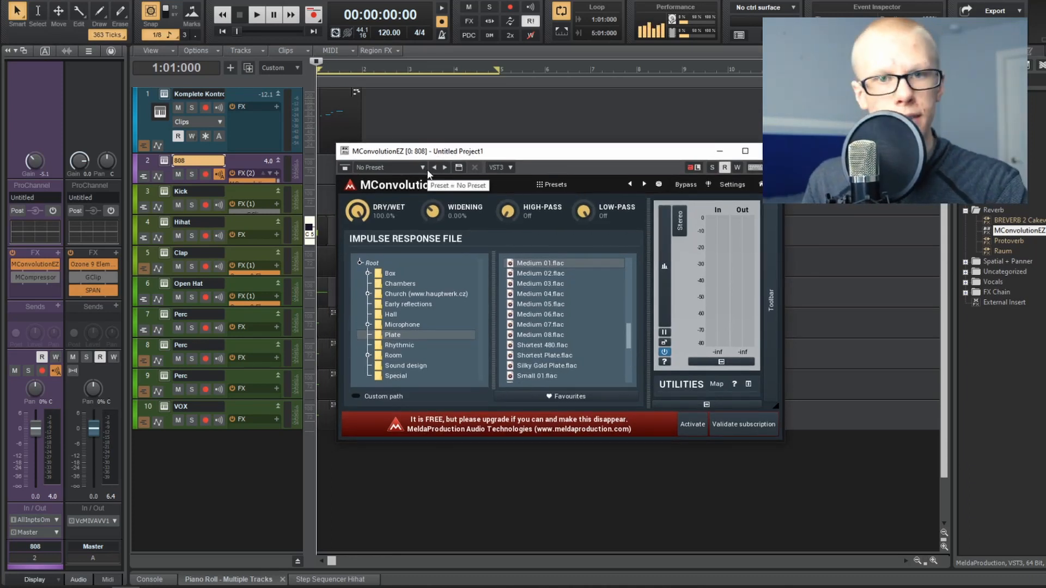
{"action": "left_click_drag", "start_coordinate": [357, 211], "coordinate": [359, 206]}
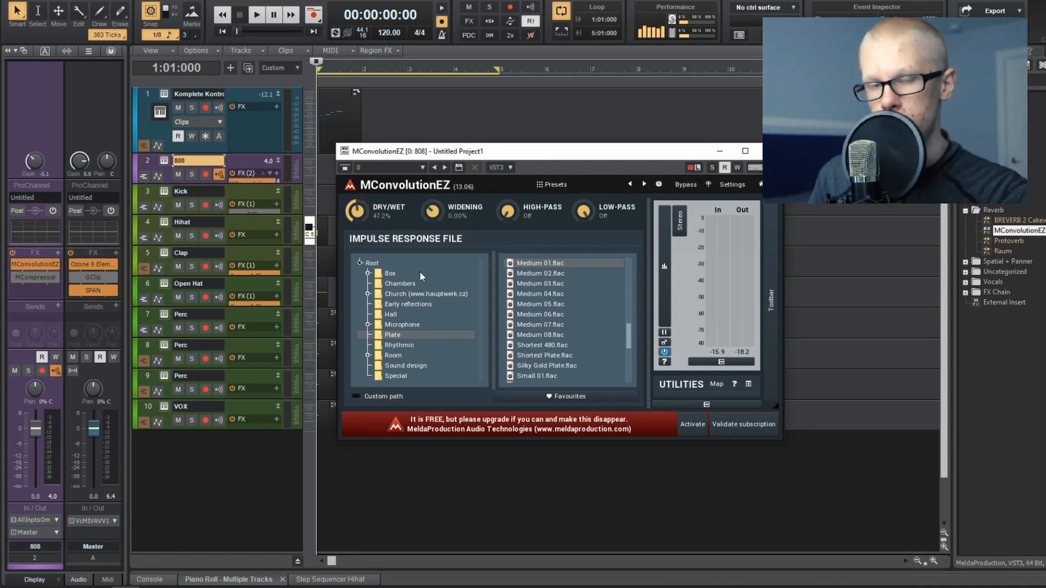
{"action": "left_click", "coordinate": [403, 356]}
{"action": "left_click", "coordinate": [556, 336]}
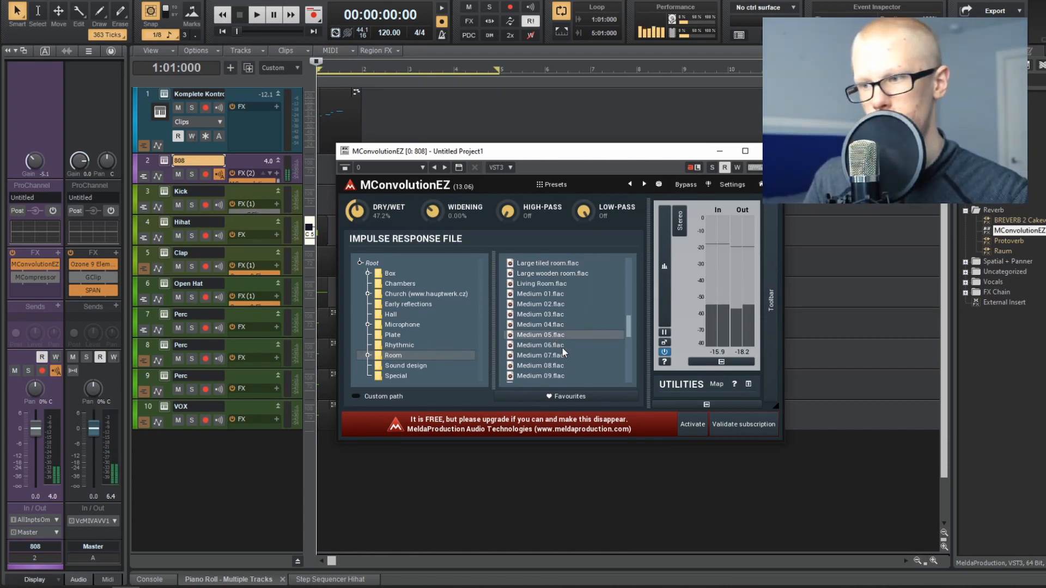
{"action": "left_click", "coordinate": [555, 366]}
{"action": "left_click", "coordinate": [567, 383]}
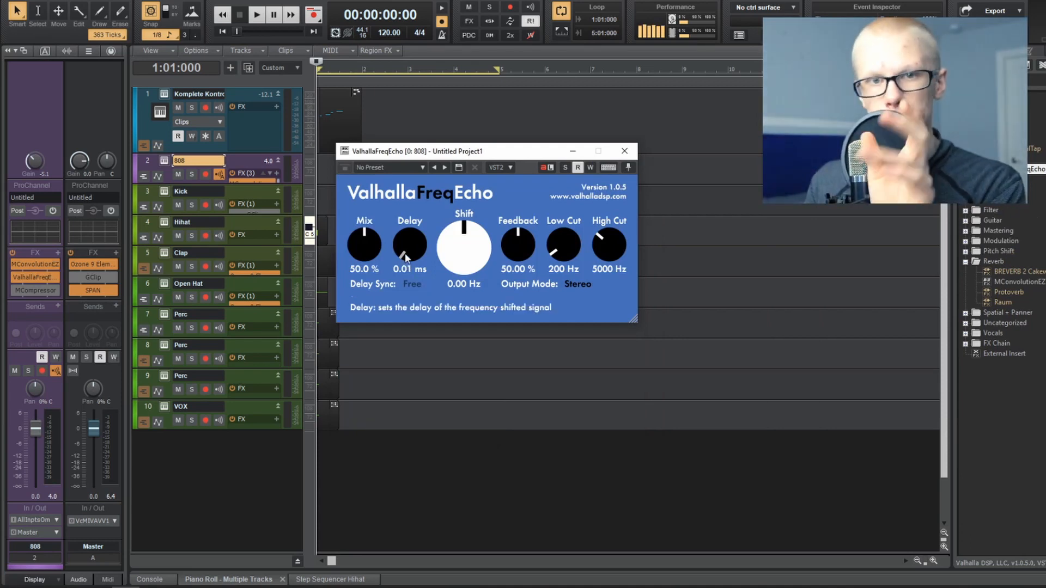
Step: Set ValhallaFreqEcho's delay sync to 1/4 and lower its mix and feedback
{"action": "left_click", "coordinate": [415, 284]}
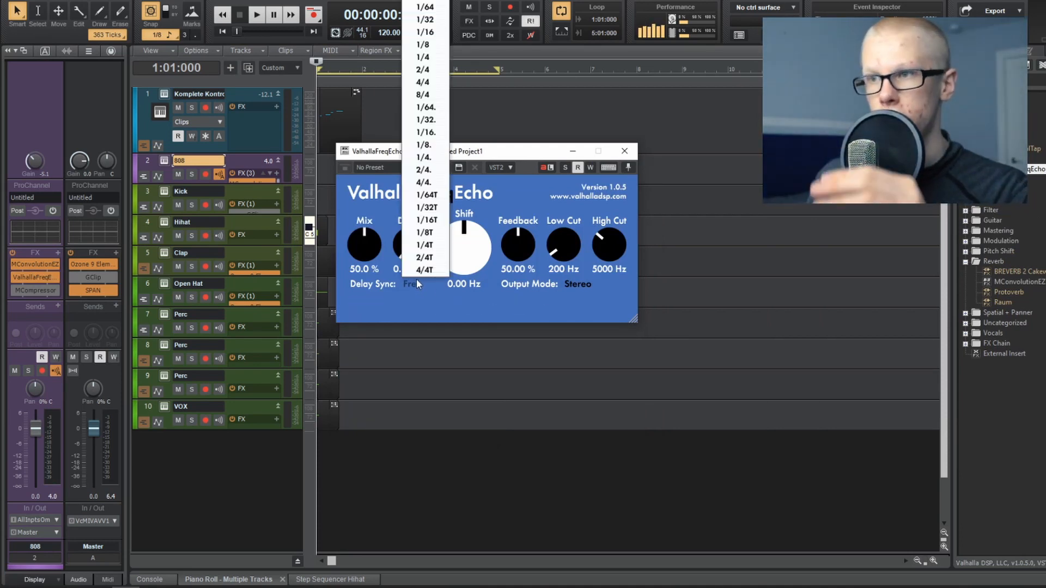
{"action": "left_click", "coordinate": [424, 57]}
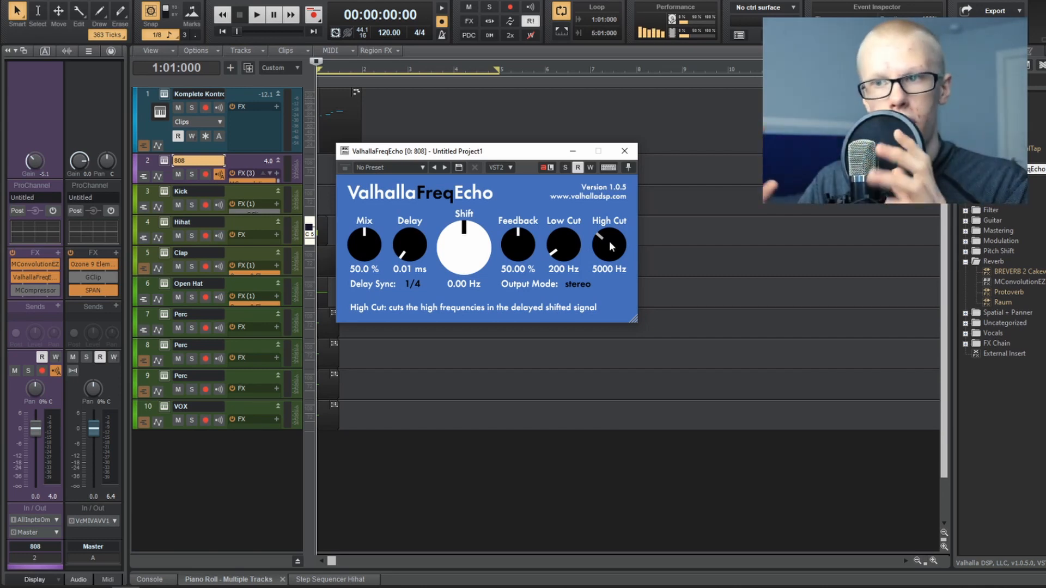
{"action": "left_click_drag", "start_coordinate": [362, 244], "coordinate": [362, 256]}
{"action": "left_click_drag", "start_coordinate": [517, 250], "coordinate": [520, 265]}
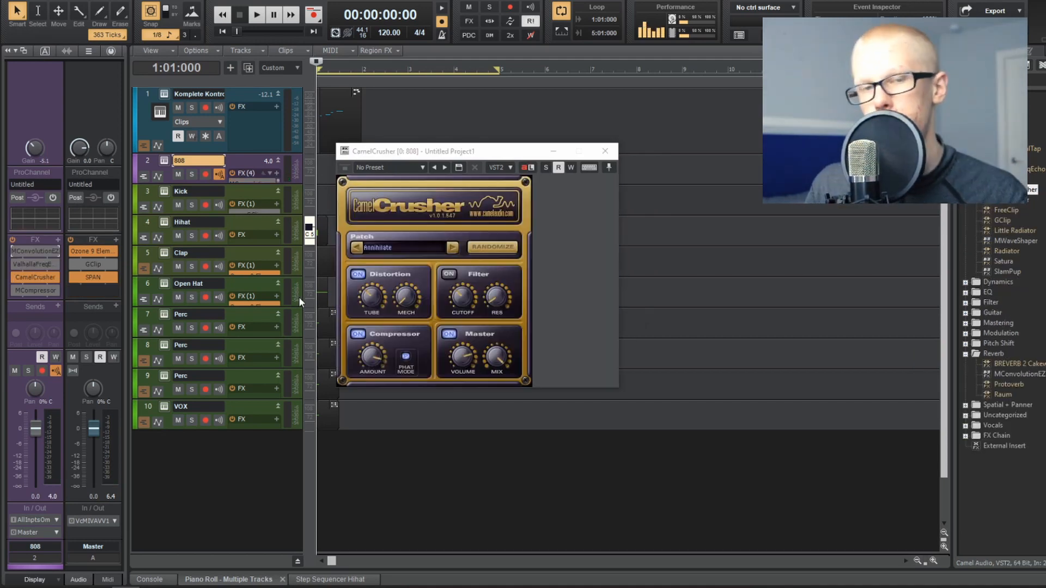
Step: Set GClip on the 808 track to 12.0 dB gain and 26% clip for hard clipping
{"action": "left_click", "coordinate": [389, 157]}
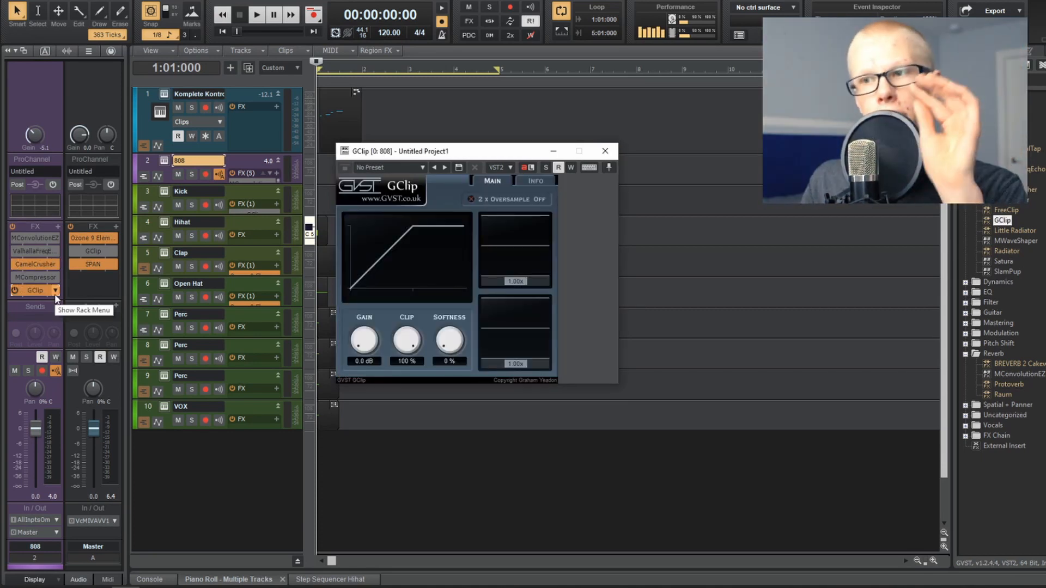
{"action": "left_click_drag", "start_coordinate": [414, 151], "coordinate": [452, 155]}
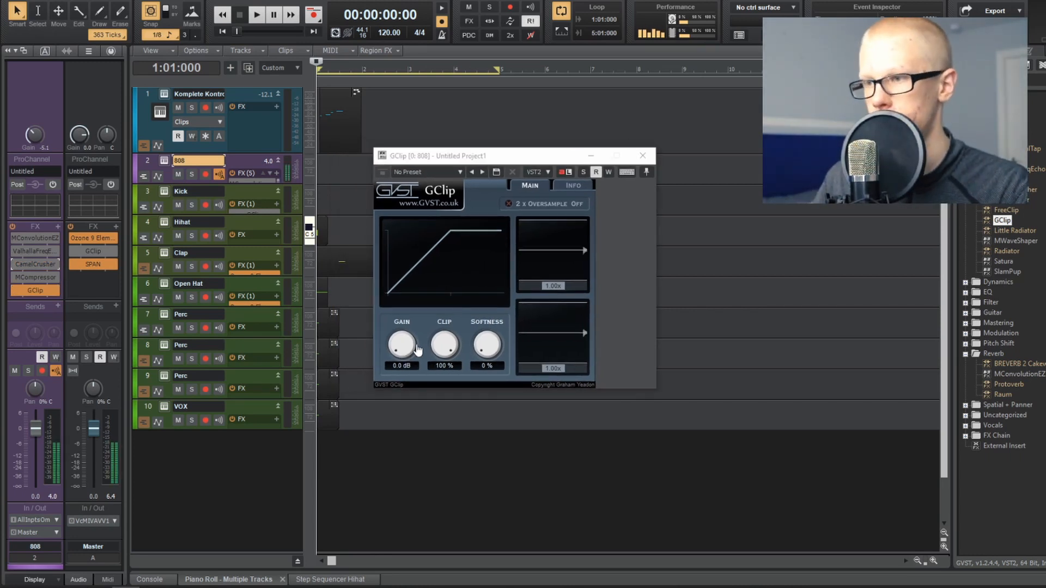
{"action": "left_click_drag", "start_coordinate": [401, 346], "coordinate": [420, 305]}
{"action": "left_click_drag", "start_coordinate": [398, 345], "coordinate": [411, 314]}
{"action": "left_click_drag", "start_coordinate": [444, 344], "coordinate": [448, 391]}
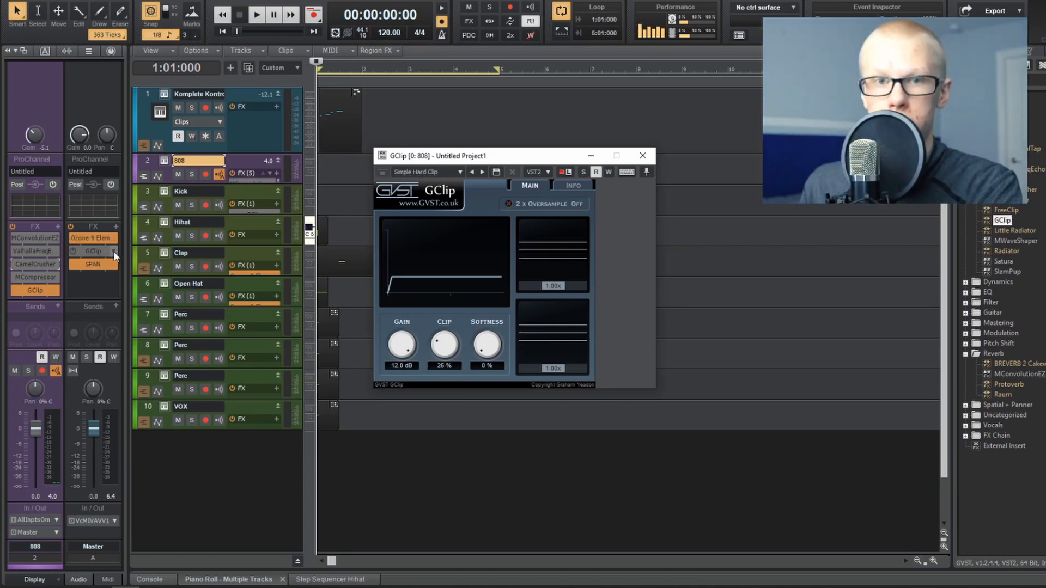
{"action": "left_click", "coordinate": [35, 277]}
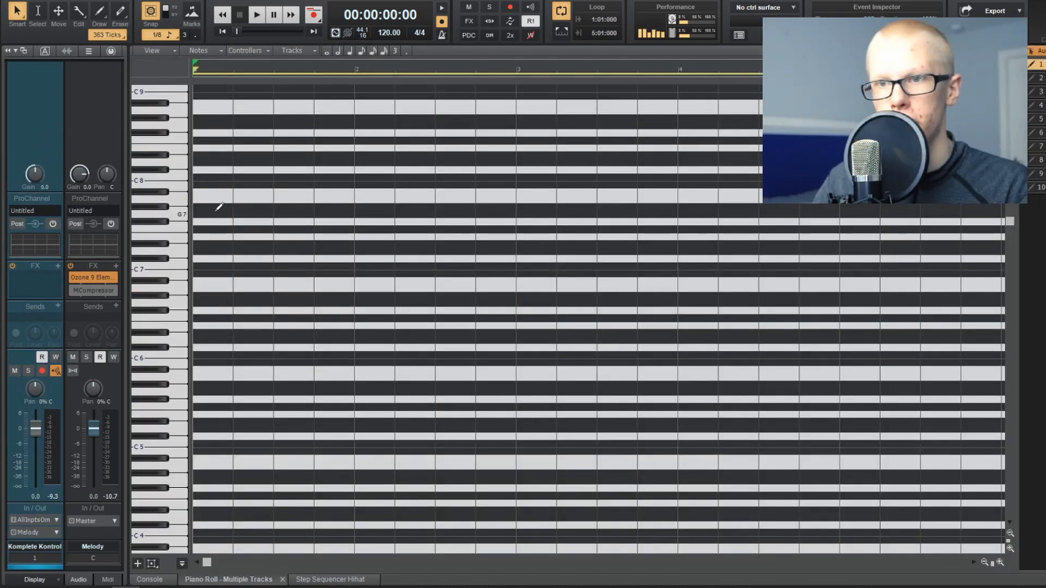
Step: Draw a two-bar melody in the piano roll that starts on C6, falls back to C6 at bar 2, and rises again
{"action": "scroll", "coordinate": [207, 222], "scroll_direction": "down", "scroll_amount": 2}
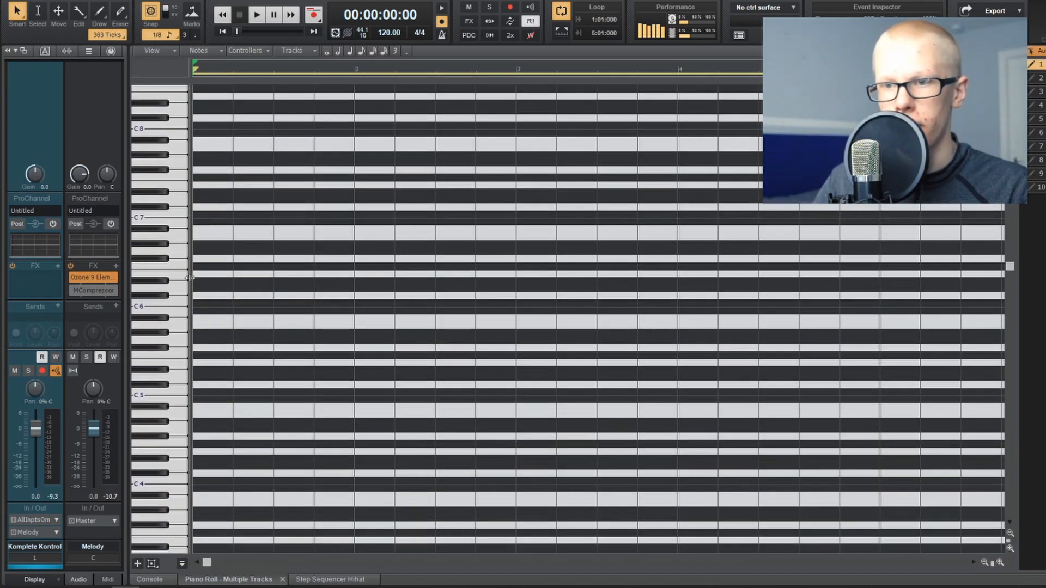
{"action": "left_click", "coordinate": [200, 303]}
{"action": "left_click", "coordinate": [240, 252]}
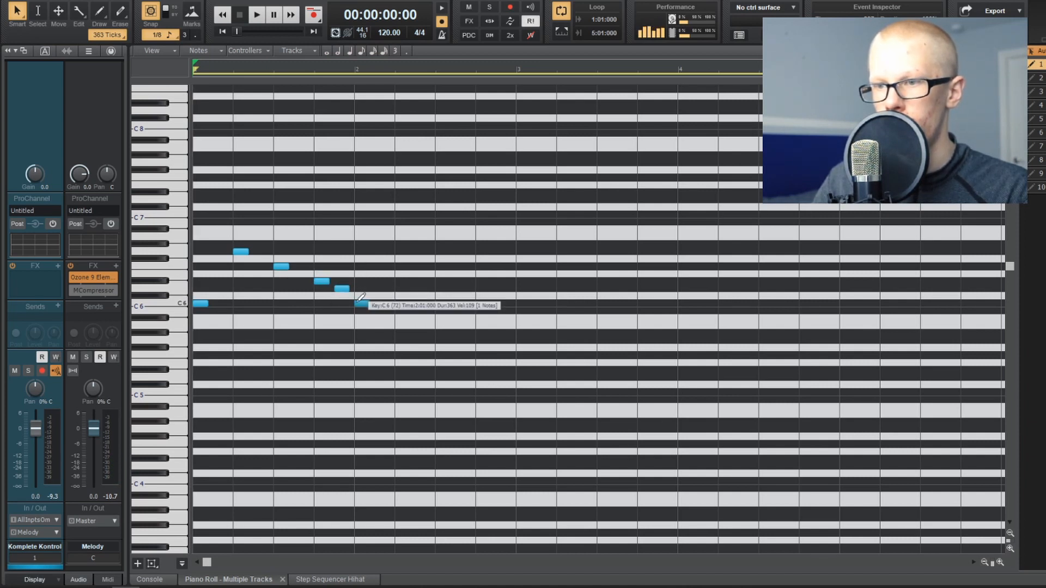
{"action": "left_click", "coordinate": [397, 251]}
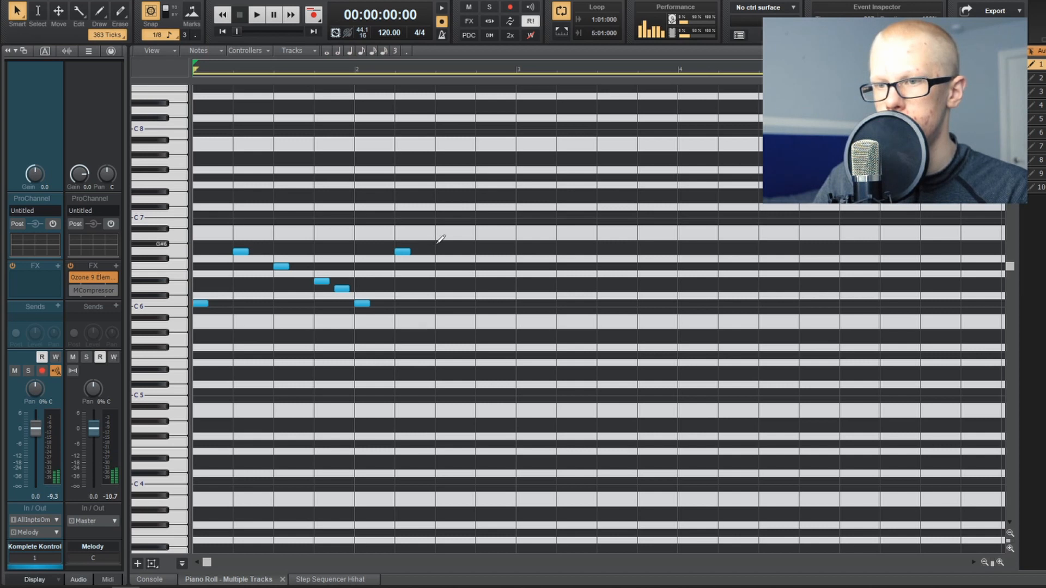
{"action": "left_click", "coordinate": [497, 267]}
Step: Play back the melody and set the project tempo to 140 BPM
{"action": "key", "text": "space"}
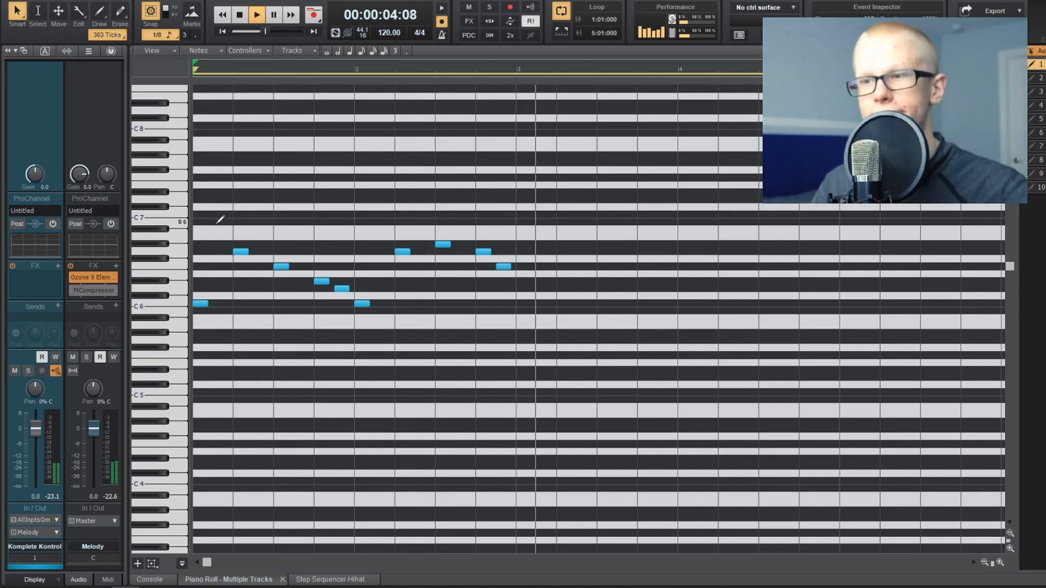
{"action": "scroll", "coordinate": [221, 219], "scroll_direction": "up", "scroll_amount": 1}
{"action": "key", "text": "space"}
{"action": "left_click", "coordinate": [390, 32]}
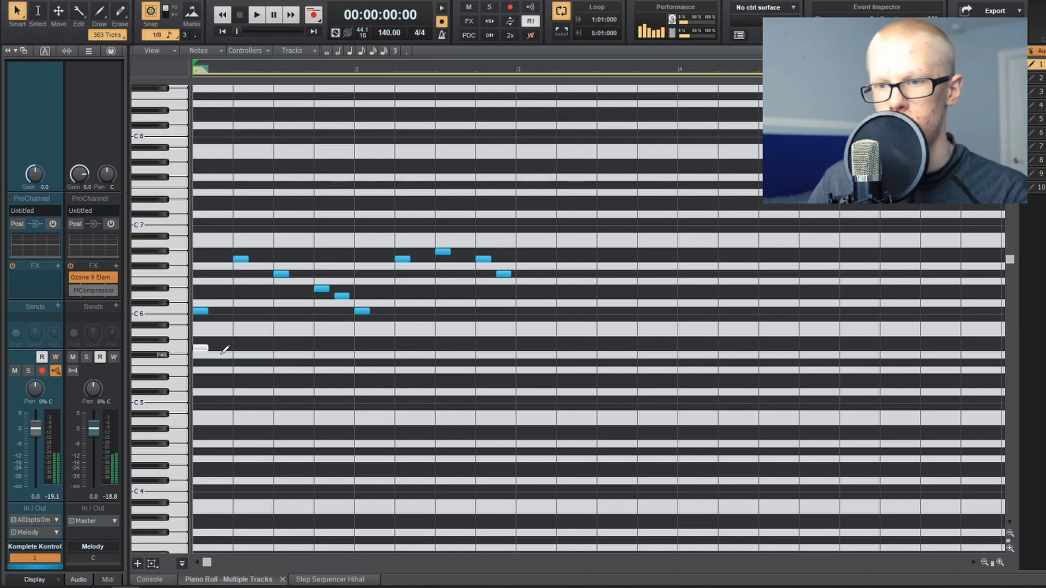
Step: Add a lower line under bar 1 with G5 and F5 notes, leading to an F5 at the start of bar 2
{"action": "left_click", "coordinate": [220, 363]}
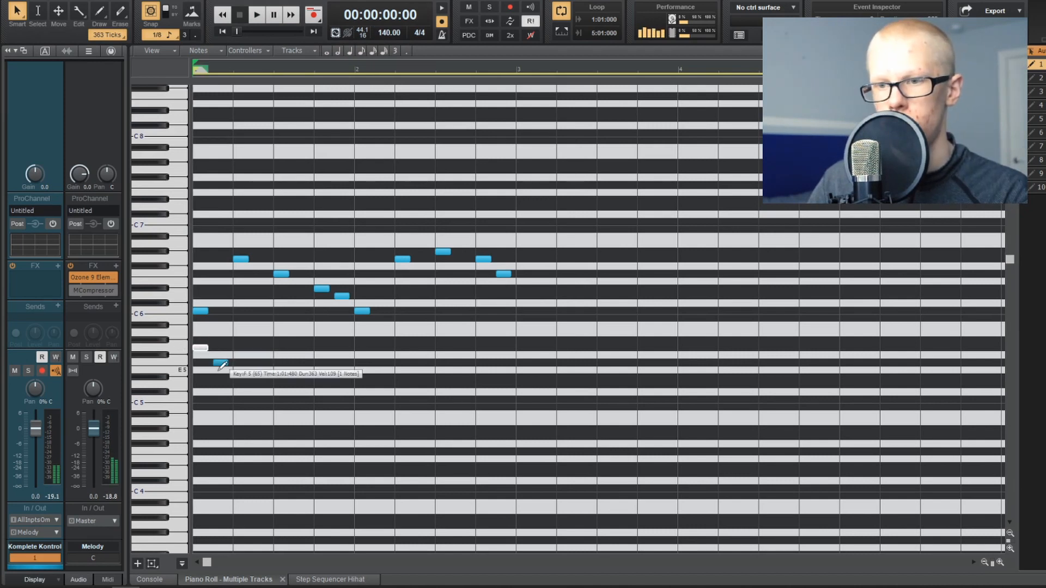
{"action": "left_click_drag", "start_coordinate": [244, 342], "coordinate": [244, 348]}
{"action": "key", "text": "space"}
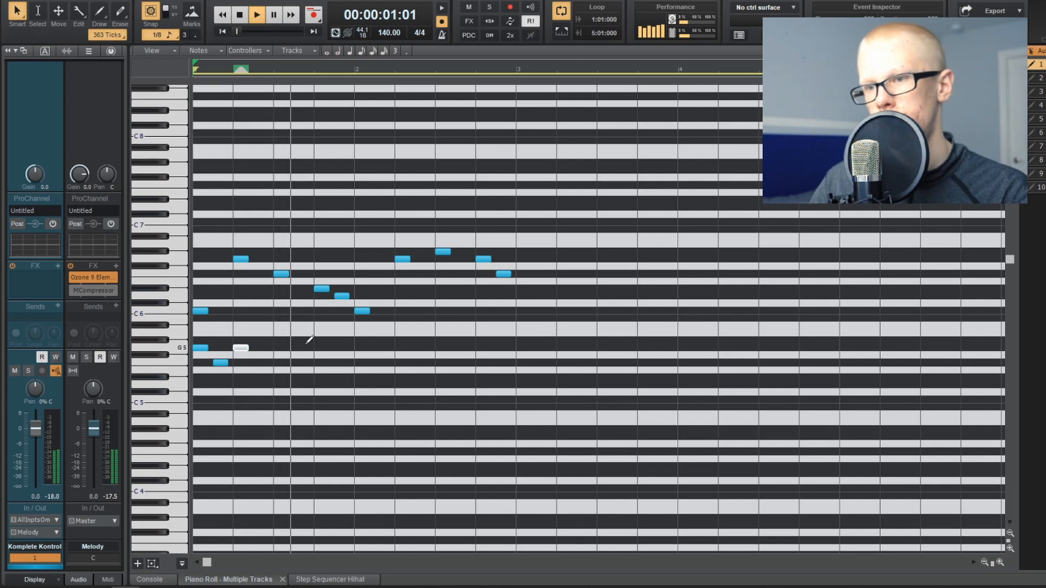
{"action": "left_click", "coordinate": [357, 347]}
{"action": "key", "text": "space"}
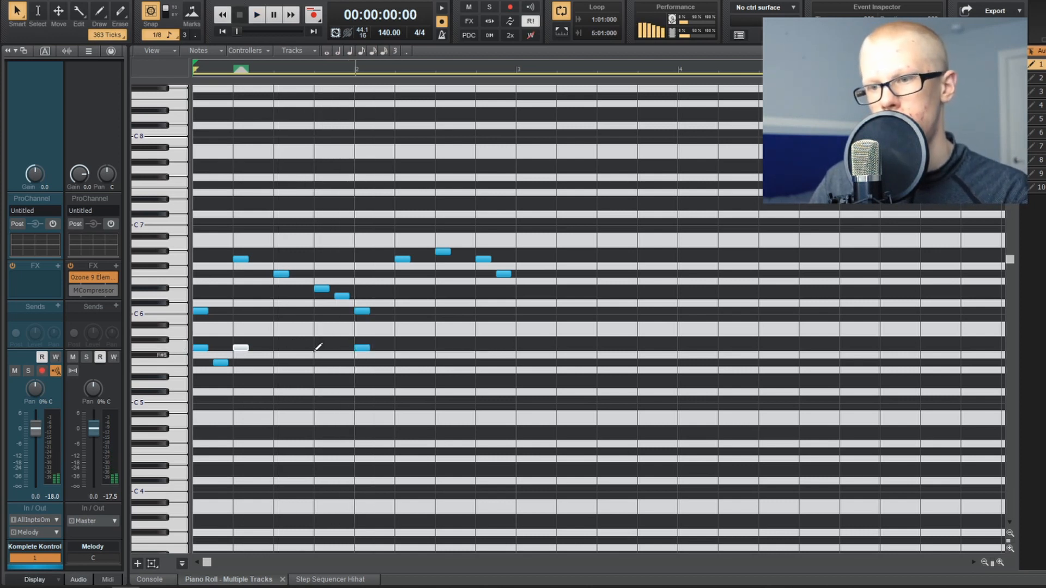
{"action": "left_click_drag", "start_coordinate": [359, 350], "coordinate": [361, 363]}
{"action": "key", "text": "space"}
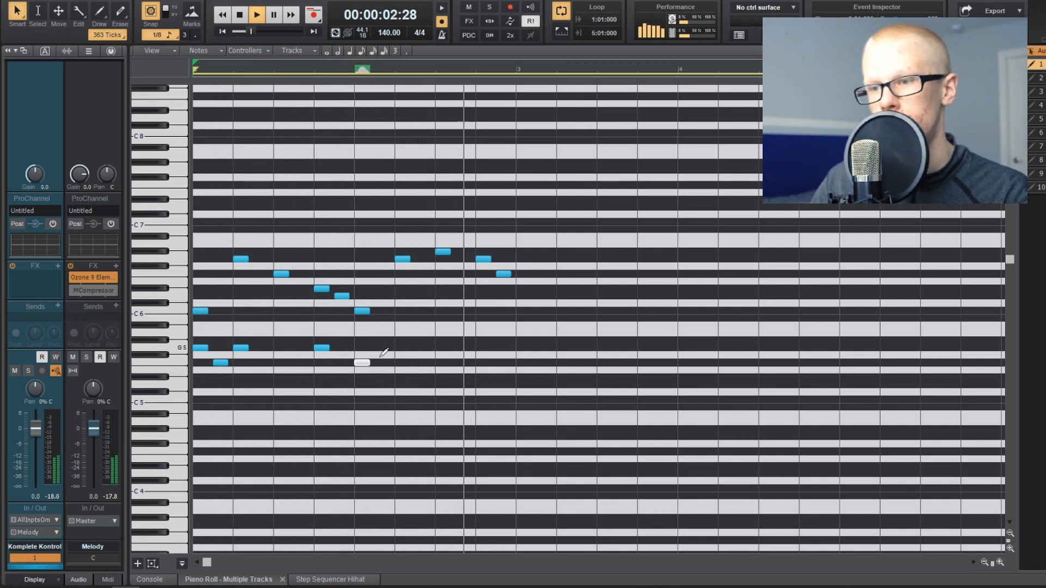
Step: Continue the lower line through bar 2 with D#5, G#5 on beat 2 and an F5 under the last melody note
{"action": "left_click", "coordinate": [394, 383]}
{"action": "mouse_move", "coordinate": [392, 384]}
{"action": "left_mouse_down"}
{"action": "mouse_move", "coordinate": [383, 377]}
{"action": "mouse_move", "coordinate": [548, 351]}
{"action": "mouse_move", "coordinate": [404, 342]}
{"action": "left_mouse_up"}
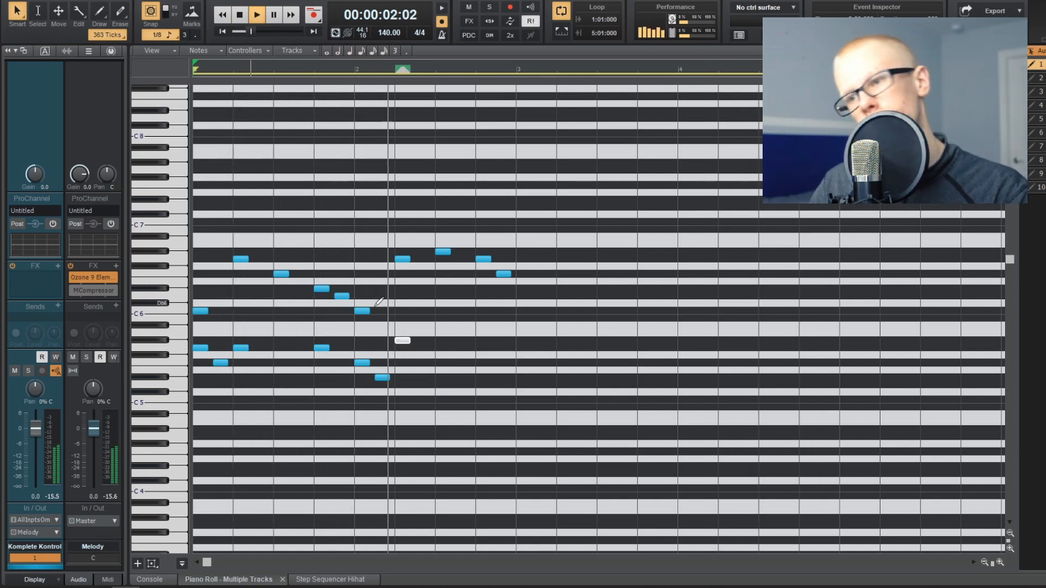
{"action": "left_click", "coordinate": [503, 362]}
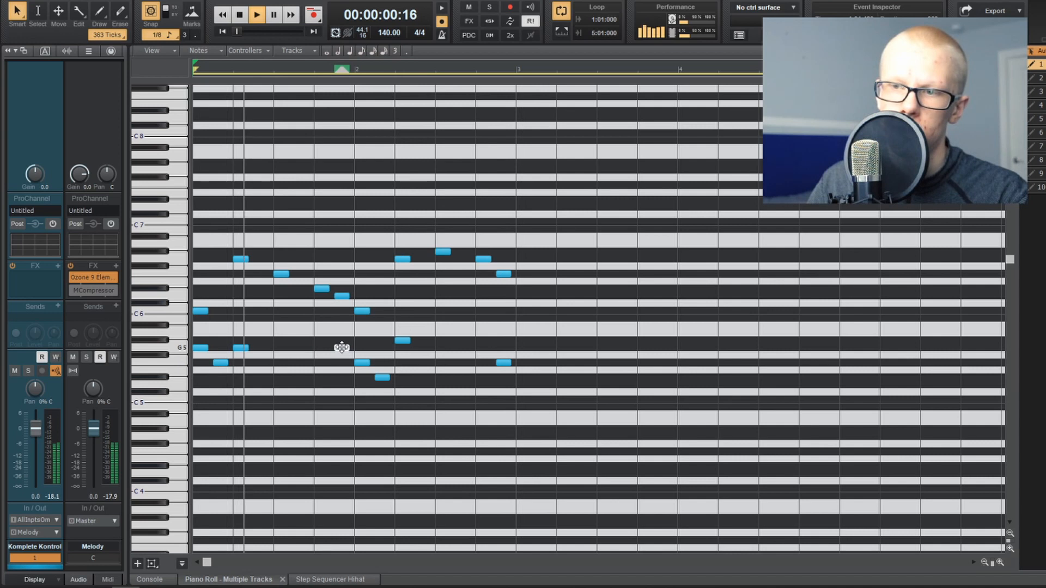
Step: Place the late bar 1 G5 half a beat after beat 4 and raise the D#5 in bar 2 to F5
{"action": "left_click", "coordinate": [341, 348]}
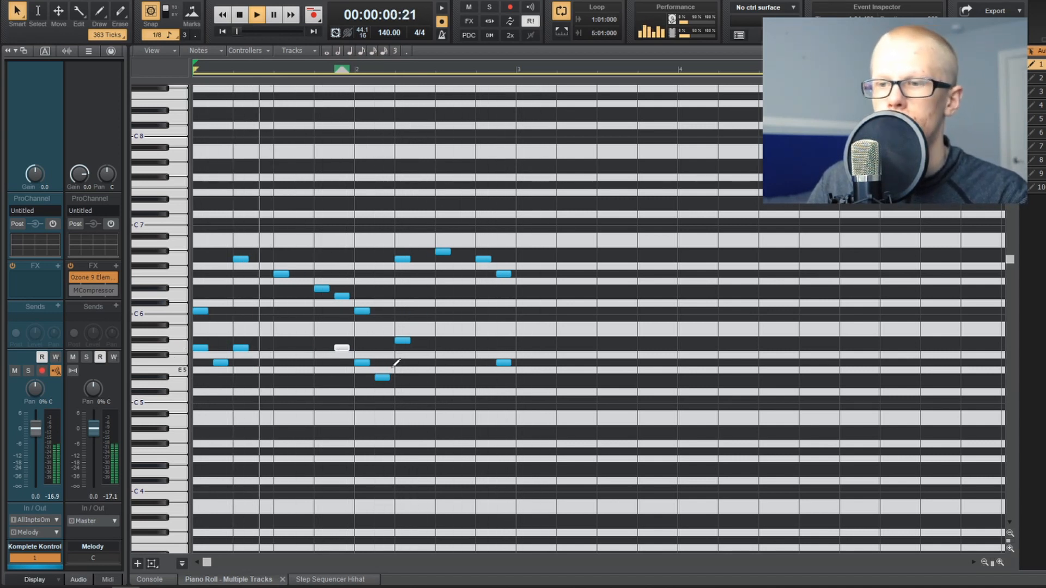
{"action": "key", "text": "space"}
{"action": "left_click_drag", "start_coordinate": [384, 378], "coordinate": [380, 311]}
Step: Load Bell - Broken.wav as the melody sound while the pattern plays, then close the plugin window
{"action": "key", "text": "space"}
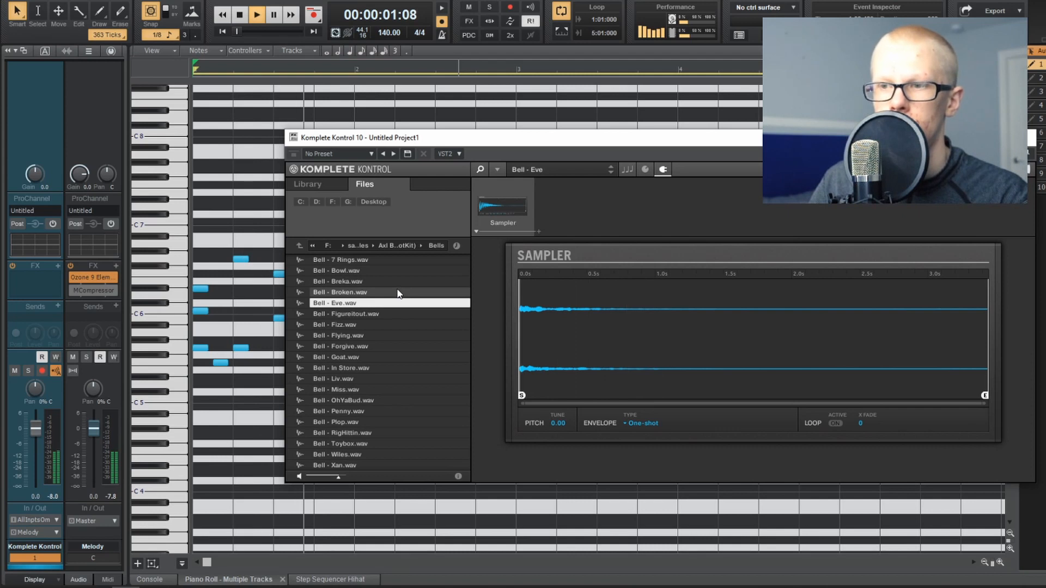
{"action": "left_click", "coordinate": [399, 292]}
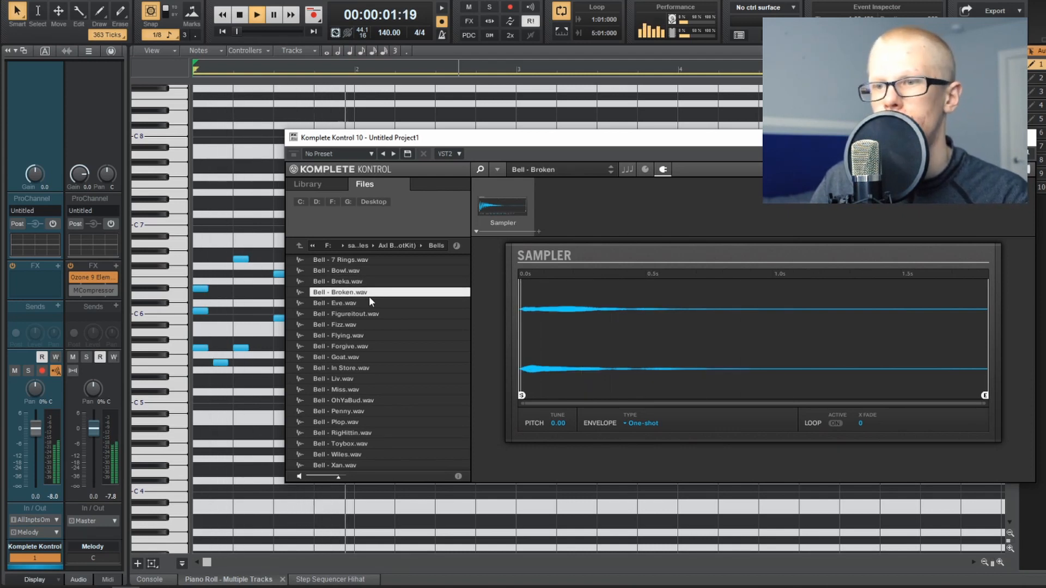
{"action": "left_click", "coordinate": [1031, 141]}
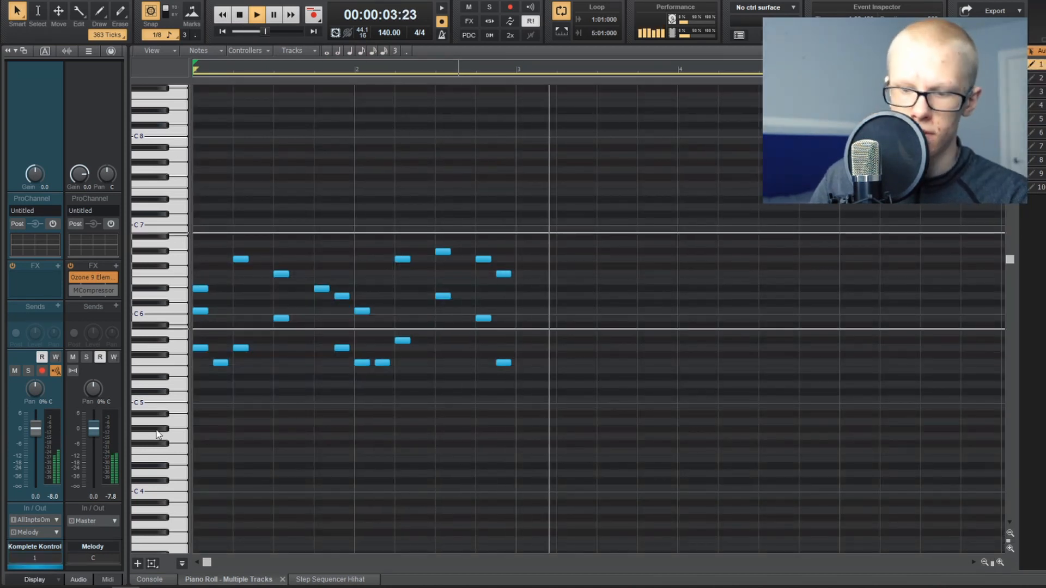
Step: Transpose all the melody notes down five semitones and add a high G6 note on the first beat
{"action": "key", "text": "ctrl+a"}
{"action": "left_click", "coordinate": [200, 274]}
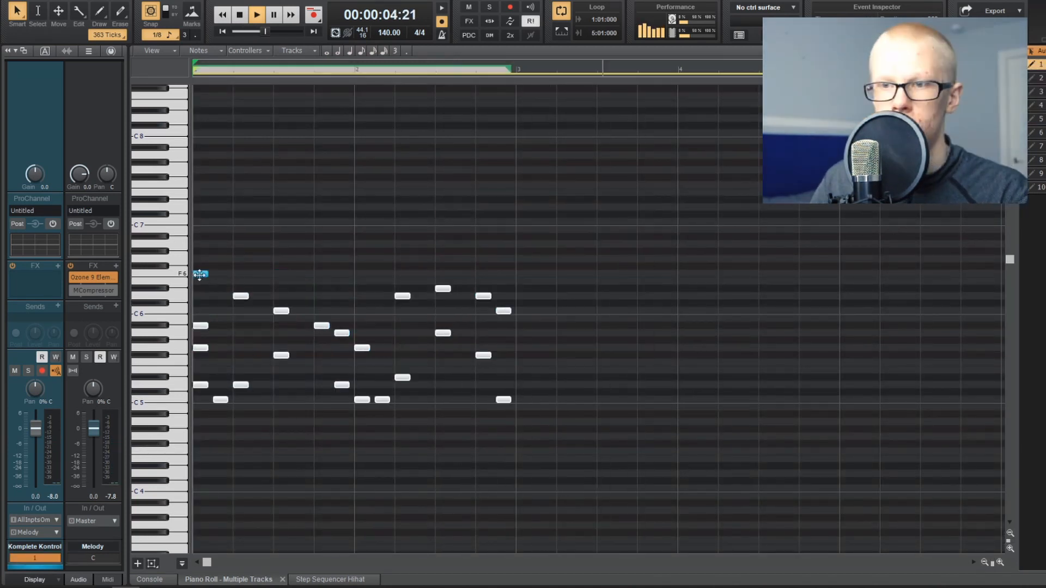
{"action": "left_click_drag", "start_coordinate": [199, 274], "coordinate": [199, 268]}
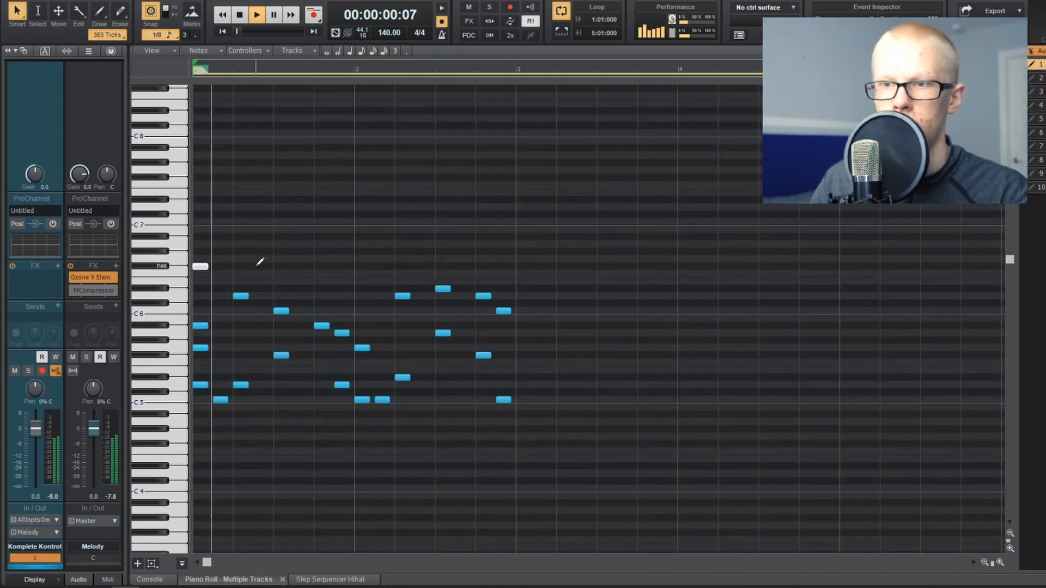
{"action": "left_click_drag", "start_coordinate": [202, 267], "coordinate": [199, 259]}
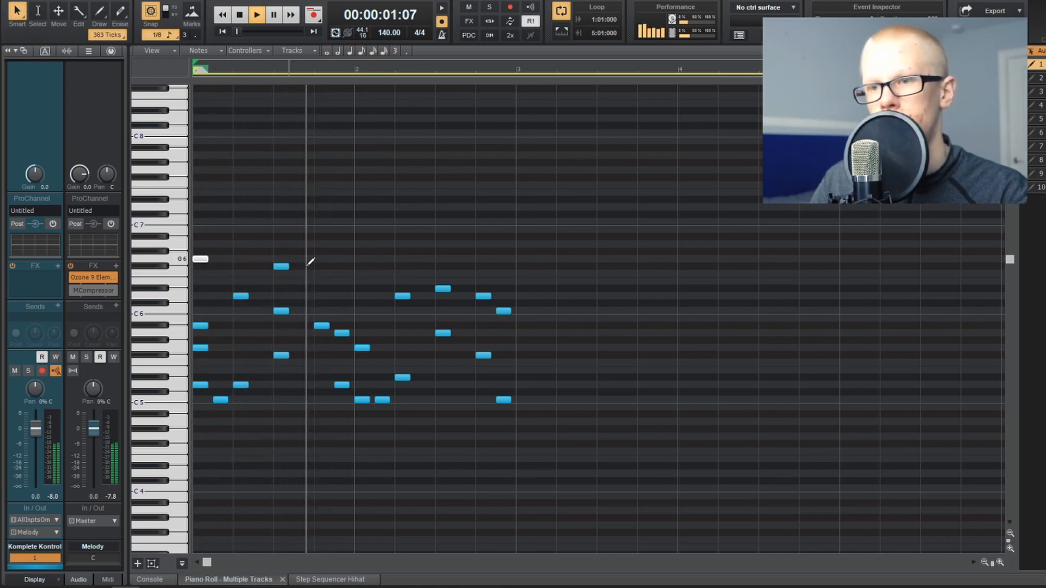
Step: Add high notes above the melody: G6 on beat 3, D6 on beat 4 and another at the start of bar 2
{"action": "left_click", "coordinate": [280, 265]}
{"action": "left_click_drag", "start_coordinate": [280, 260], "coordinate": [282, 254]}
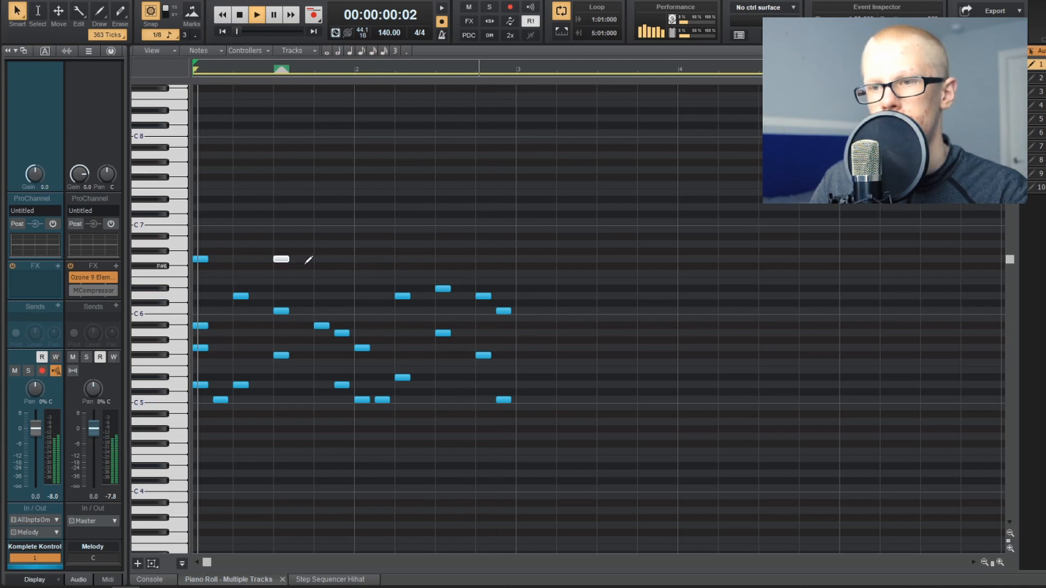
{"action": "left_click", "coordinate": [322, 289]}
{"action": "left_click_drag", "start_coordinate": [326, 289], "coordinate": [327, 297]}
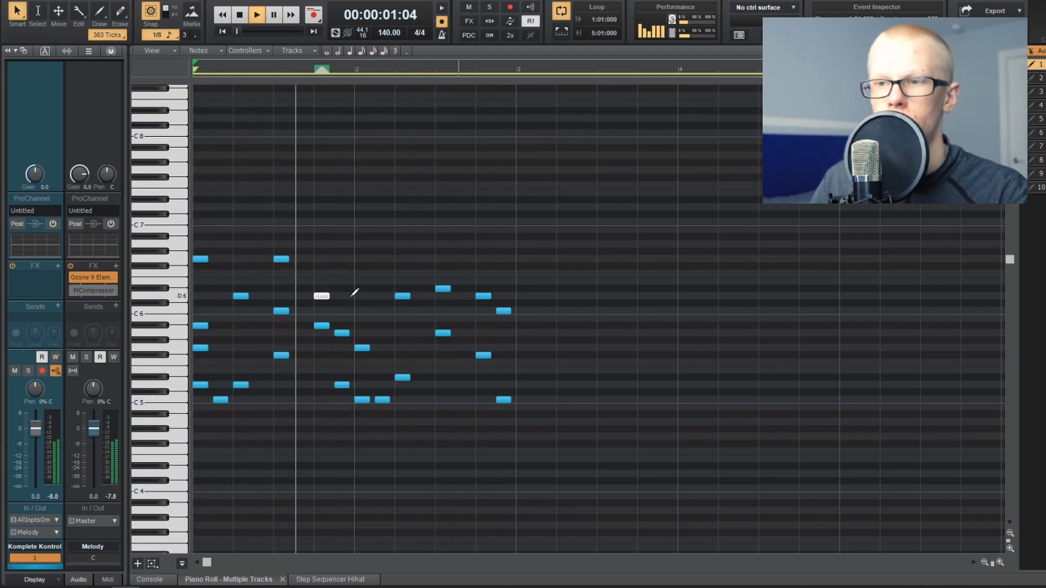
{"action": "left_click", "coordinate": [362, 273]}
{"action": "left_click_drag", "start_coordinate": [361, 273], "coordinate": [362, 288]}
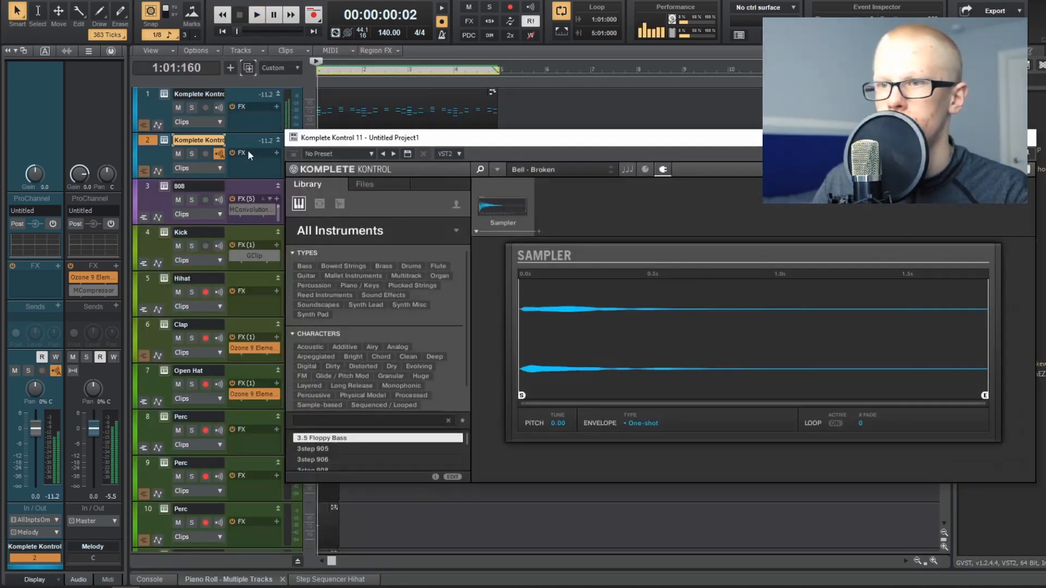
Step: Browse drive F: to the Pluck folder of the Axl Beats - Spirits one-shot kit and choose Pluck - Mario.wav
{"action": "left_click", "coordinate": [361, 184]}
{"action": "double_click", "coordinate": [327, 279]}
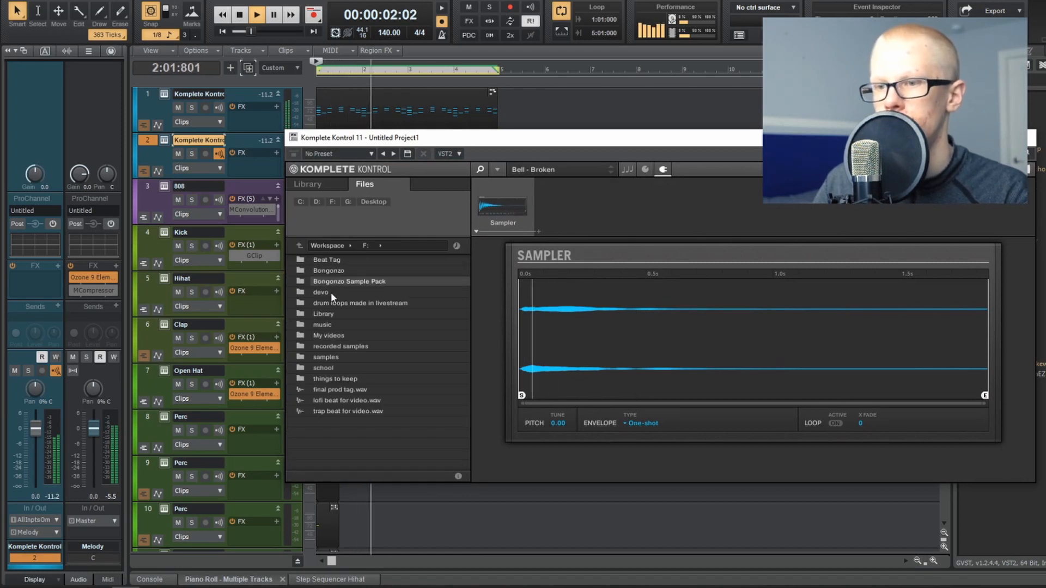
{"action": "double_click", "coordinate": [348, 358]}
{"action": "double_click", "coordinate": [380, 368]}
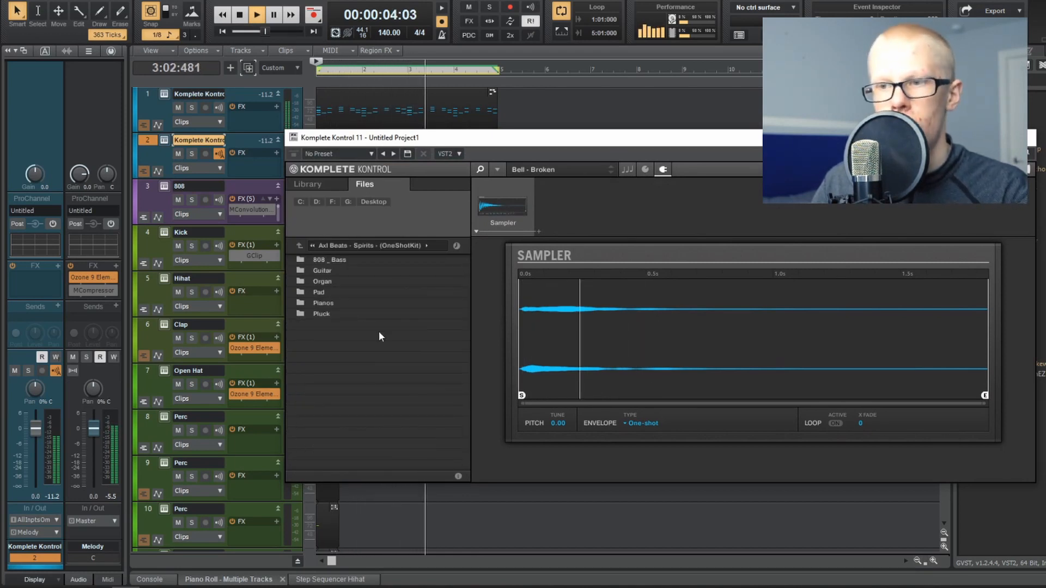
{"action": "double_click", "coordinate": [357, 309]}
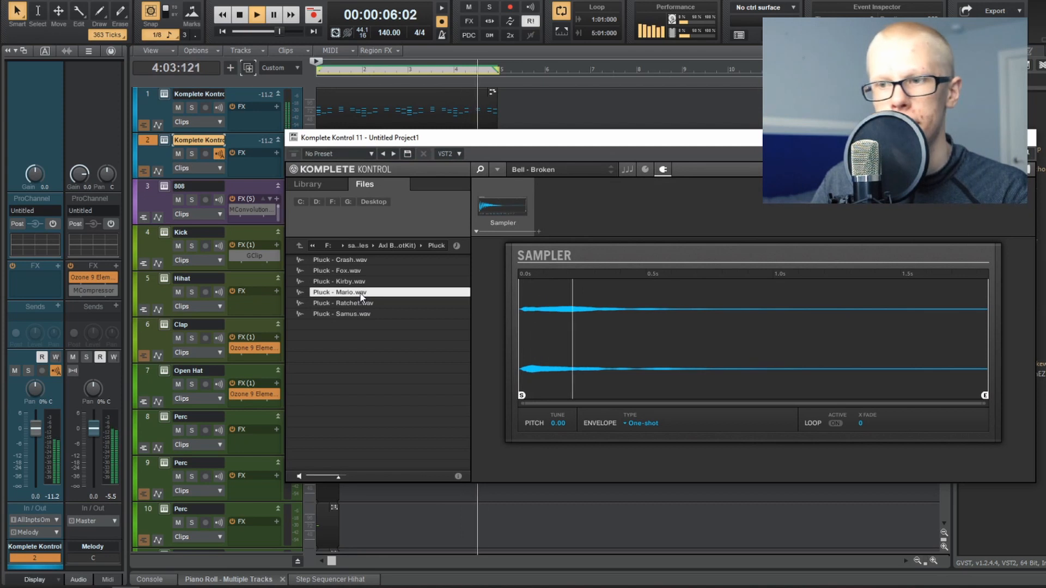
{"action": "left_click", "coordinate": [360, 292]}
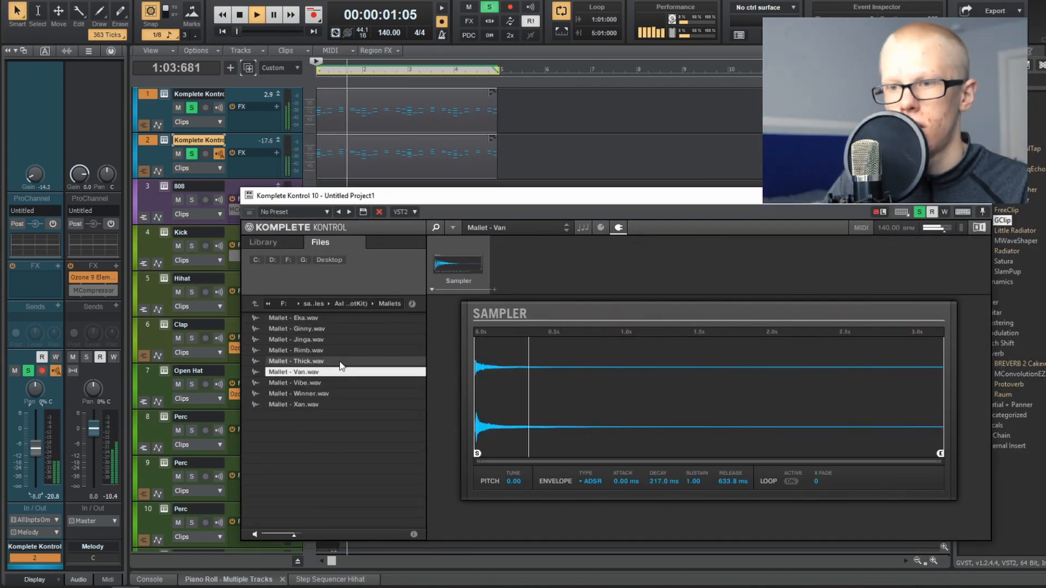
Step: Audition the mallet samples Thick, Rimb, Jinga, Ginny and Eka for the second melody, then load Mallet - Rimb.wav
{"action": "left_click", "coordinate": [340, 362]}
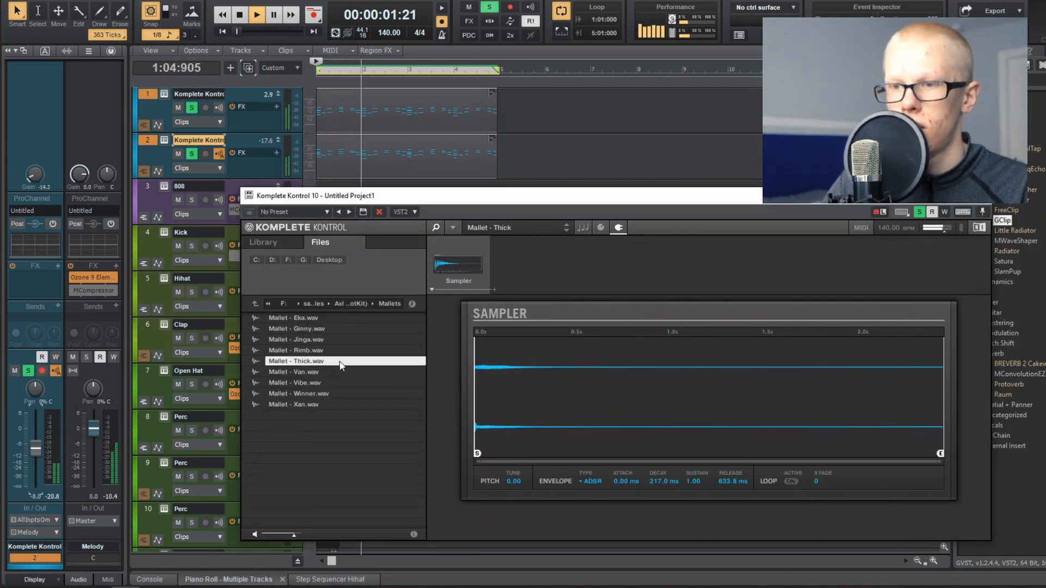
{"action": "key", "text": "Up"}
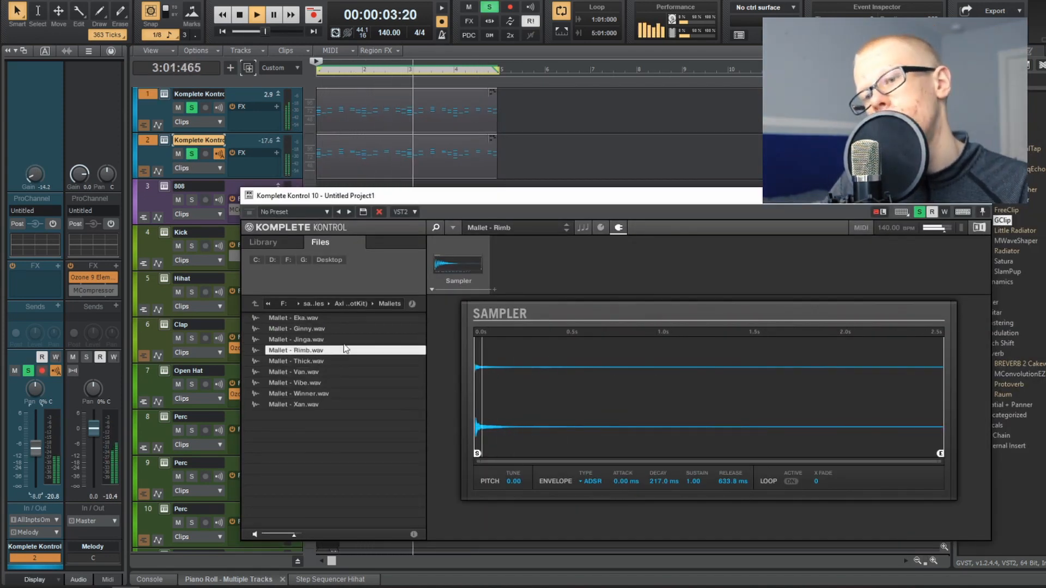
{"action": "left_click", "coordinate": [343, 342]}
{"action": "left_click", "coordinate": [346, 331]}
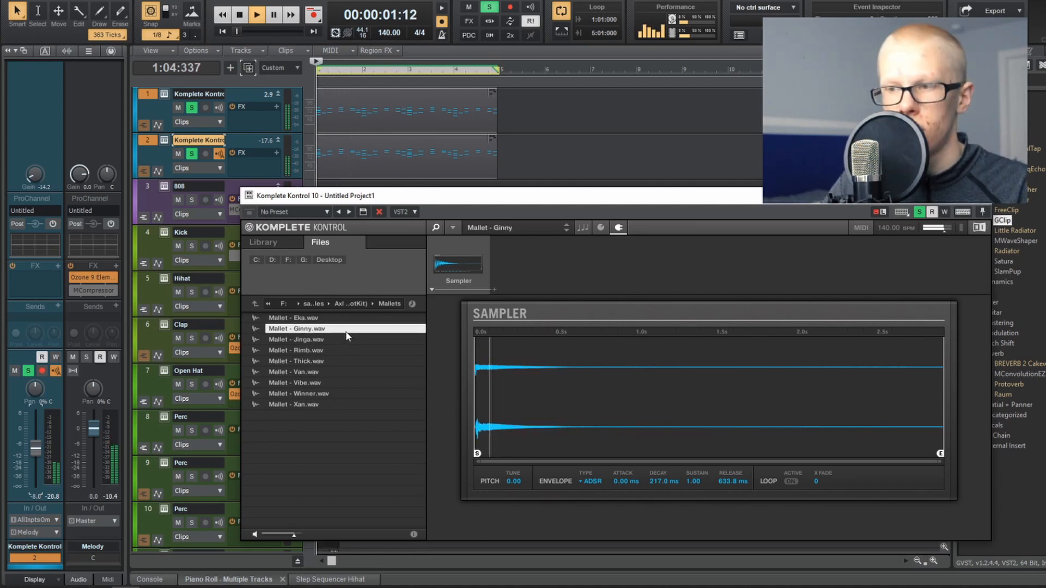
{"action": "key", "text": "Up"}
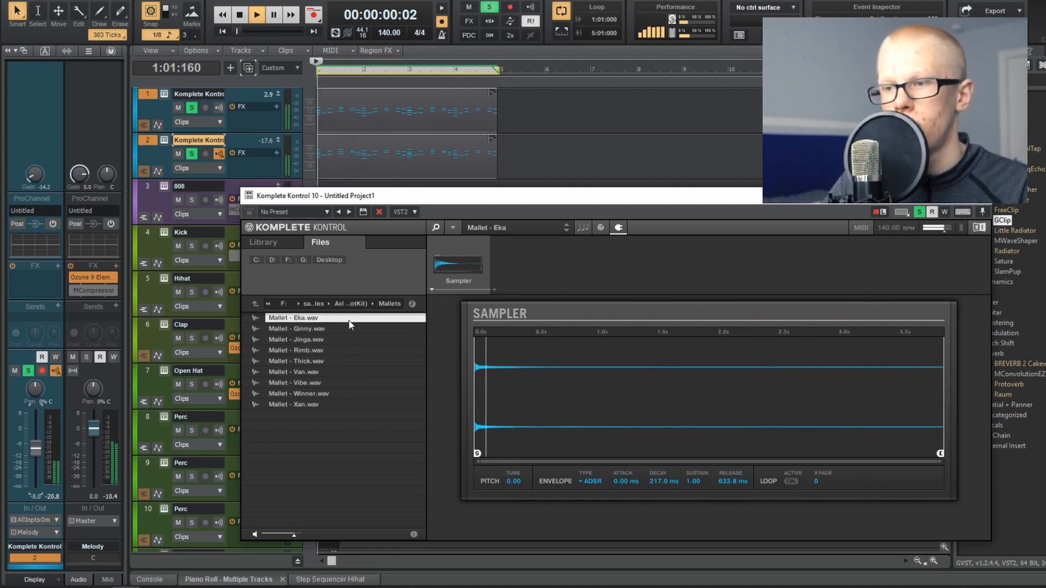
{"action": "left_click", "coordinate": [342, 351]}
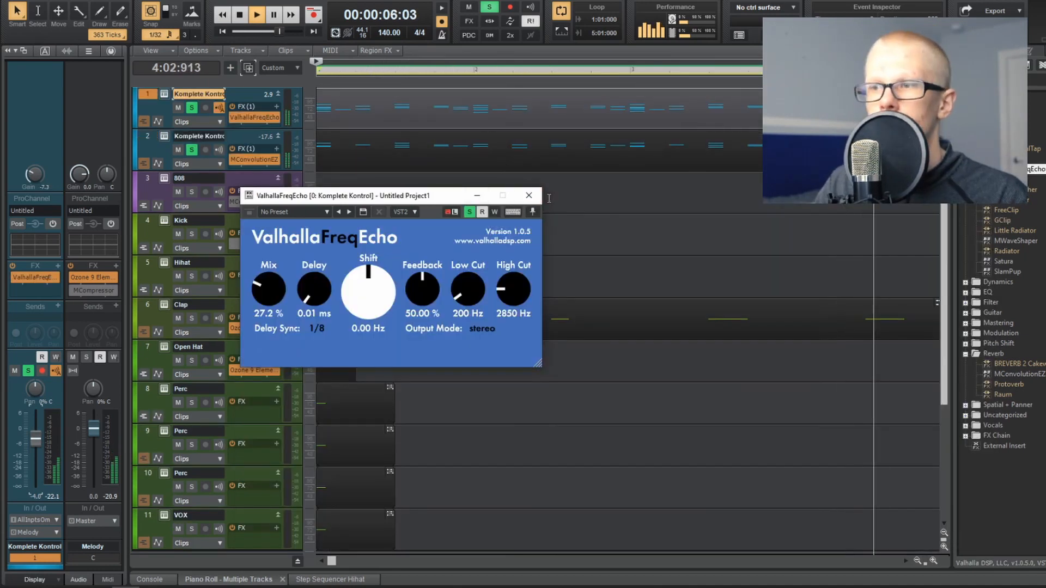
Step: Move the Iota Mini 1 track to just above the 808 and reduce its gain to -13.8 and volume to about -5.5
{"action": "left_click", "coordinate": [733, 190]}
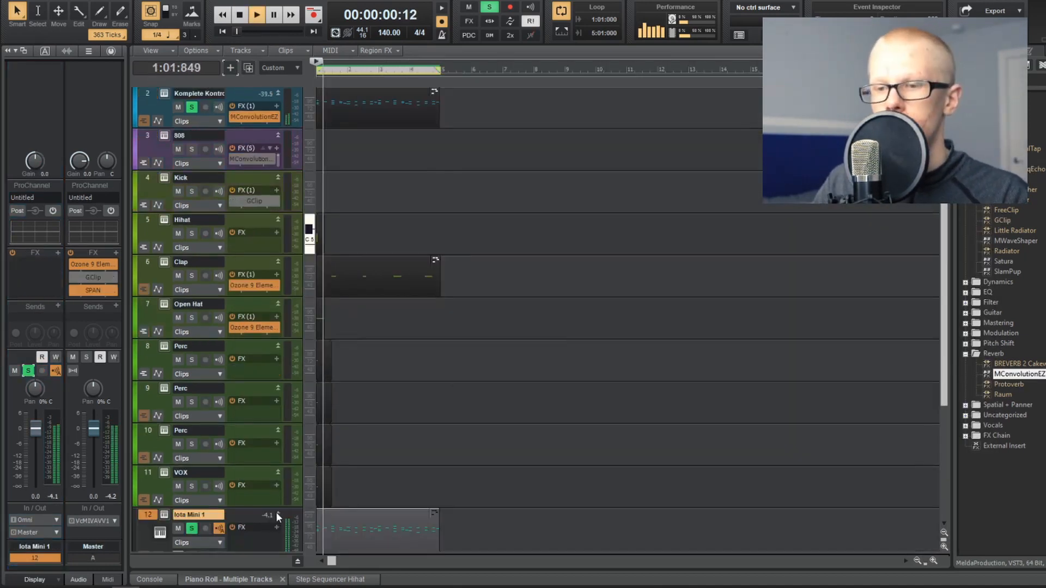
{"action": "left_click_drag", "start_coordinate": [338, 156], "coordinate": [338, 156]}
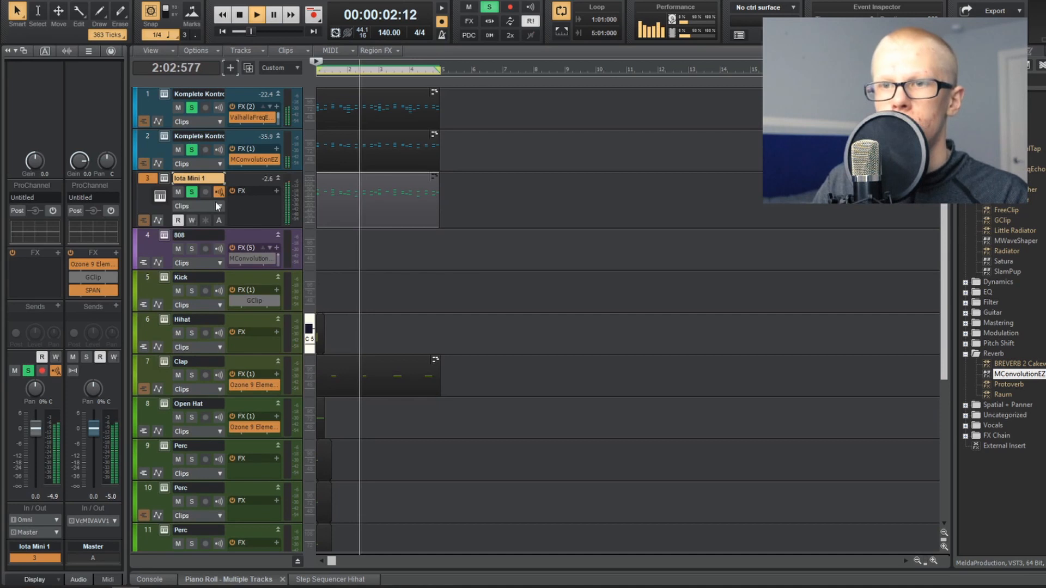
{"action": "left_click", "coordinate": [146, 178]}
{"action": "mouse_move", "coordinate": [40, 171]}
{"action": "left_mouse_down"}
{"action": "mouse_move", "coordinate": [41, 190]}
{"action": "mouse_move", "coordinate": [35, 161]}
{"action": "left_mouse_up"}
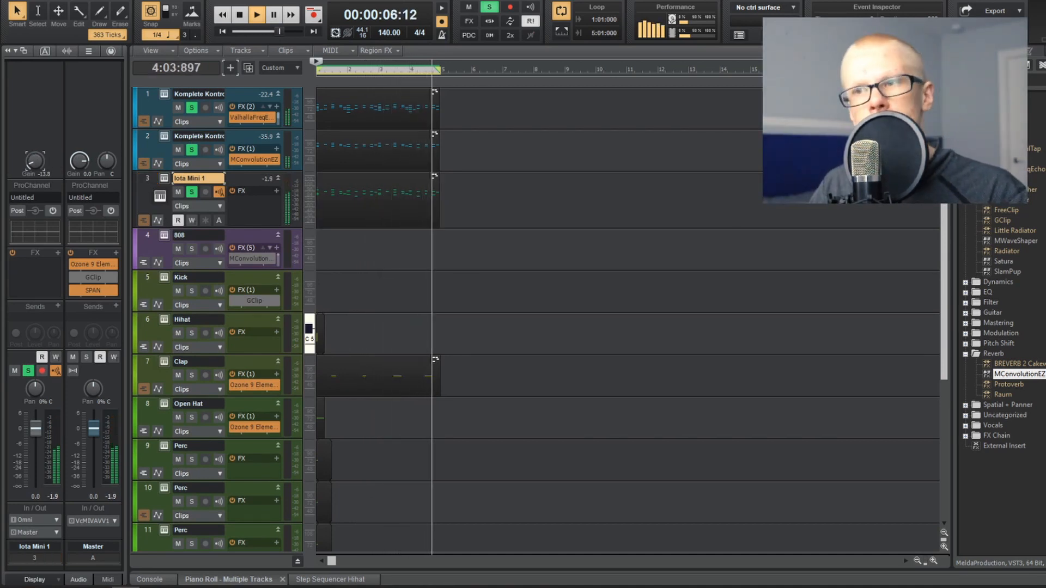
{"action": "left_click_drag", "start_coordinate": [35, 429], "coordinate": [35, 442]}
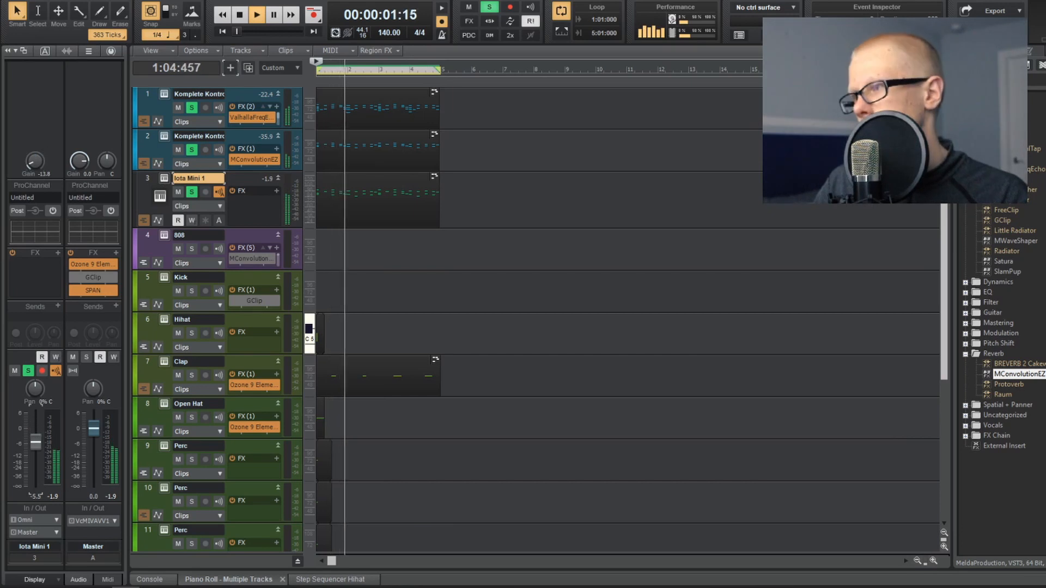
Step: Add MConvolutionEZ to the Iota Mini 1 track with Captain Chamber.flac at 31.2% dry/wet, then close the plugin window
{"action": "left_click_drag", "start_coordinate": [578, 218], "coordinate": [252, 196]}
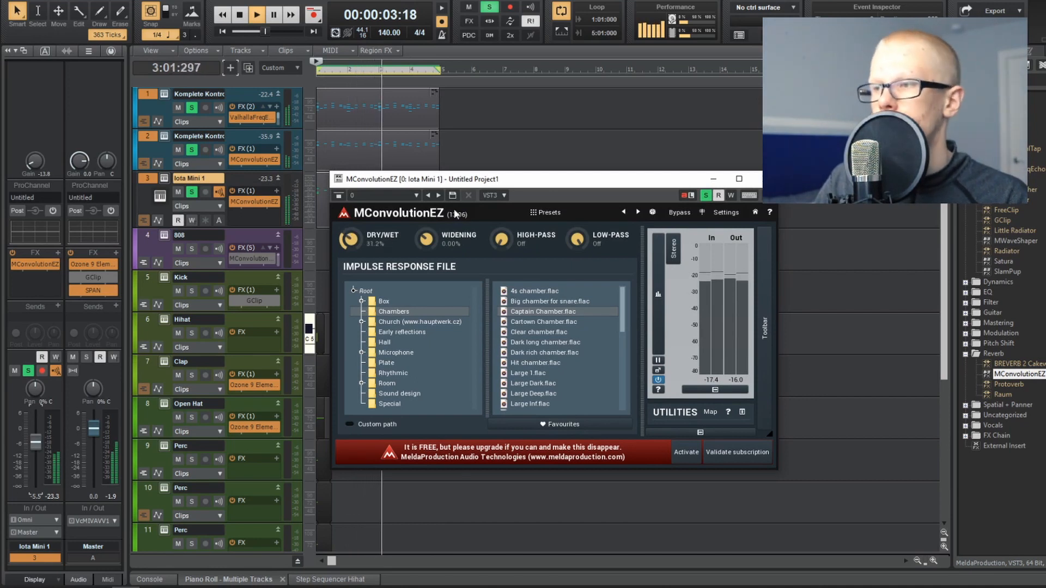
{"action": "left_click", "coordinate": [765, 178]}
Step: Duplicate the first melody track without its clip and copy the melody clip onto the duplicate
{"action": "left_click_drag", "start_coordinate": [471, 206], "coordinate": [138, 76]}
{"action": "key", "text": "ctrl+t"}
{"action": "key", "text": "Return"}
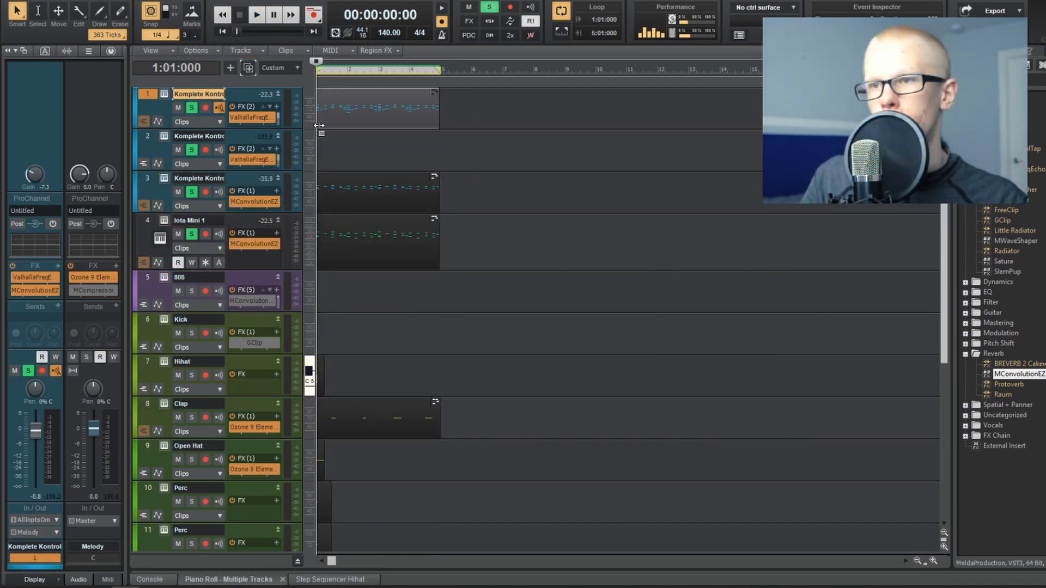
{"action": "left_click_drag", "start_coordinate": [354, 103], "coordinate": [350, 140]}
Step: Open the copied melody clip in the piano roll and keep only its low notes, from C#5 down
{"action": "double_click", "coordinate": [351, 138]}
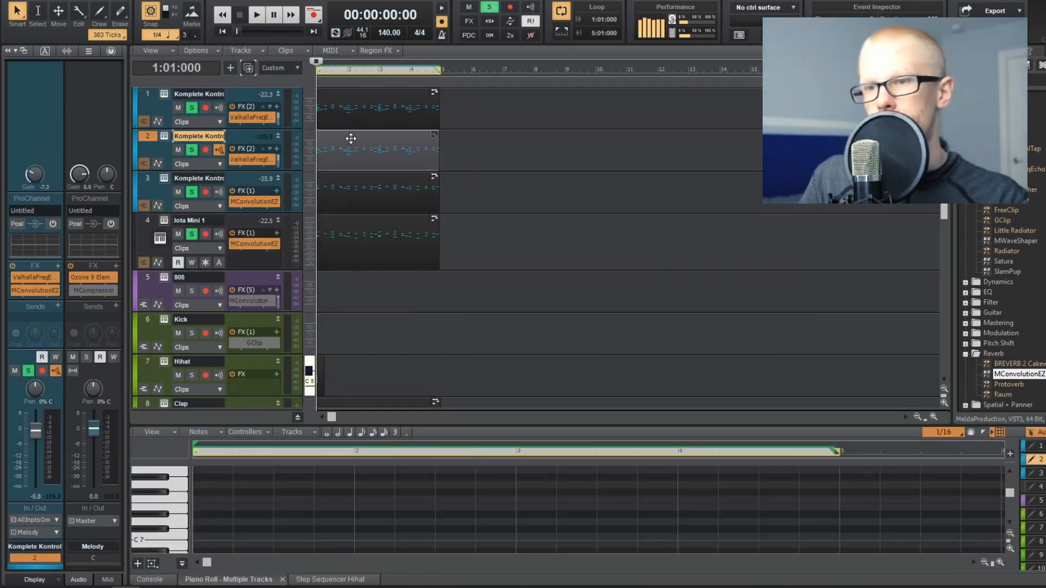
{"action": "key", "text": "shift+d"}
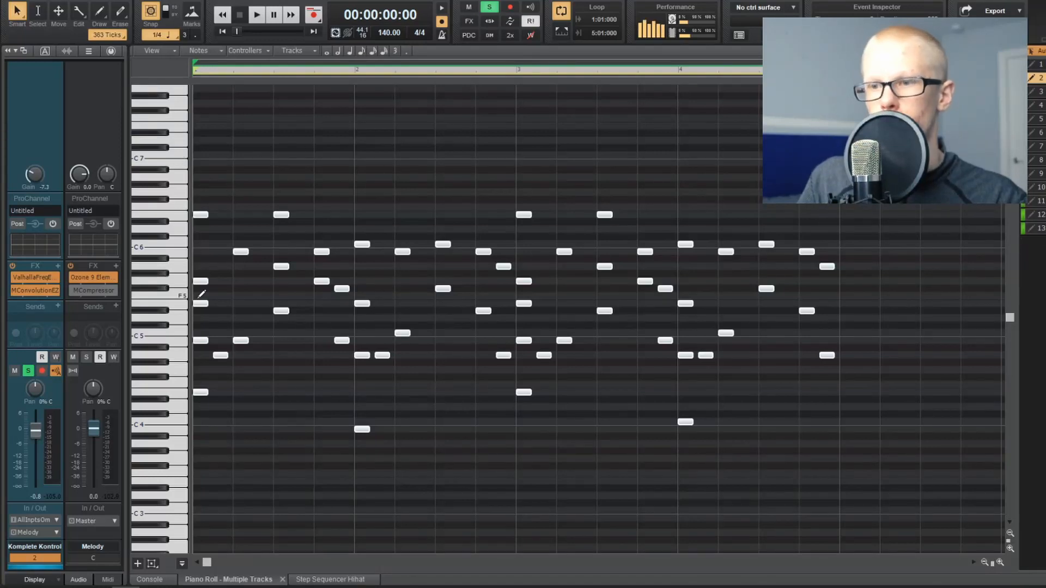
{"action": "key", "text": "d"}
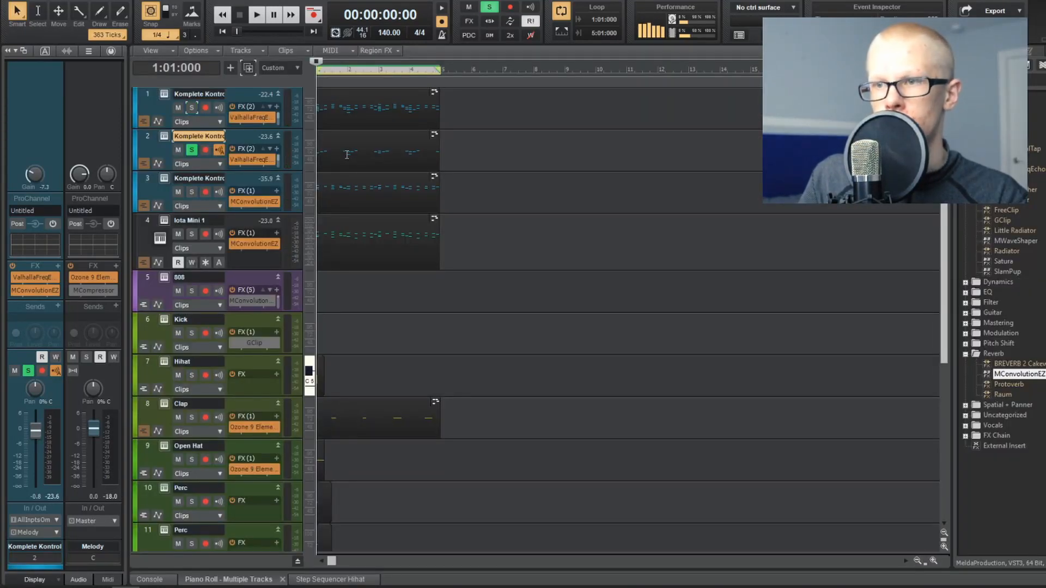
Step: Play back the low-note clip in the piano roll, then load Brass - Wheez.wav as its track's sound
{"action": "double_click", "coordinate": [353, 140]}
{"action": "key", "text": "space"}
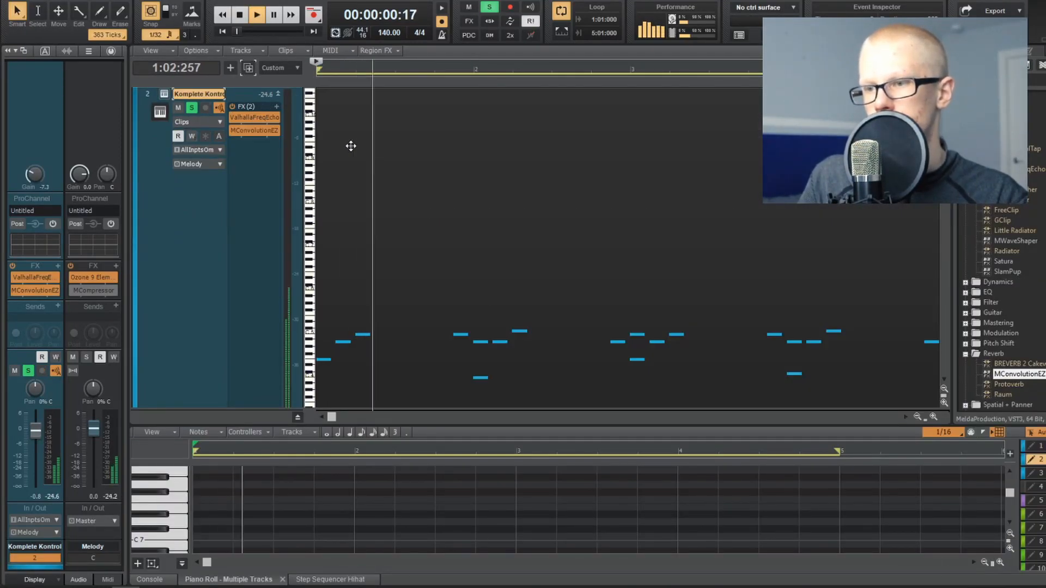
{"action": "key", "text": "shift+d"}
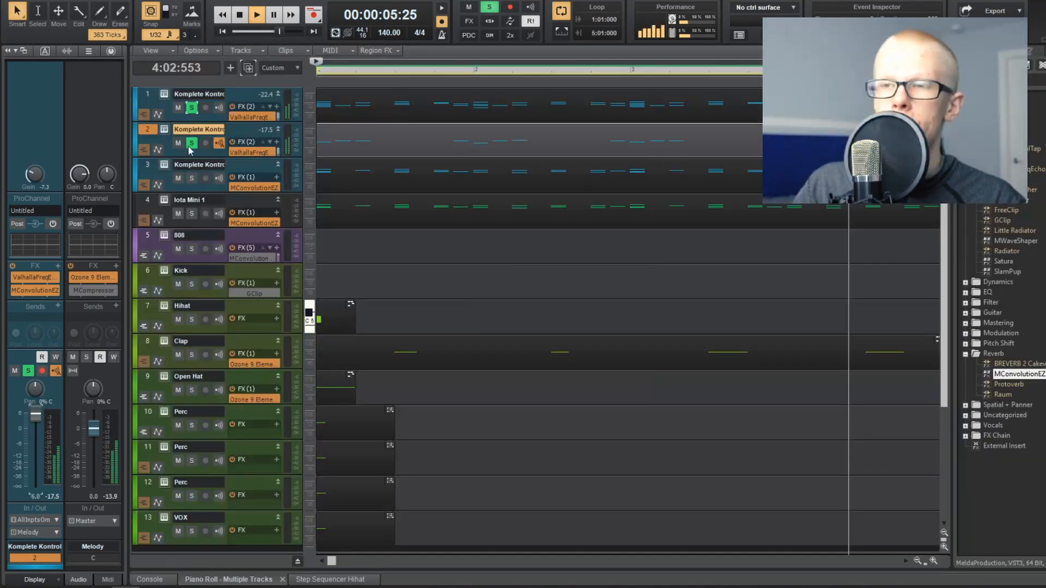
{"action": "left_click", "coordinate": [164, 129]}
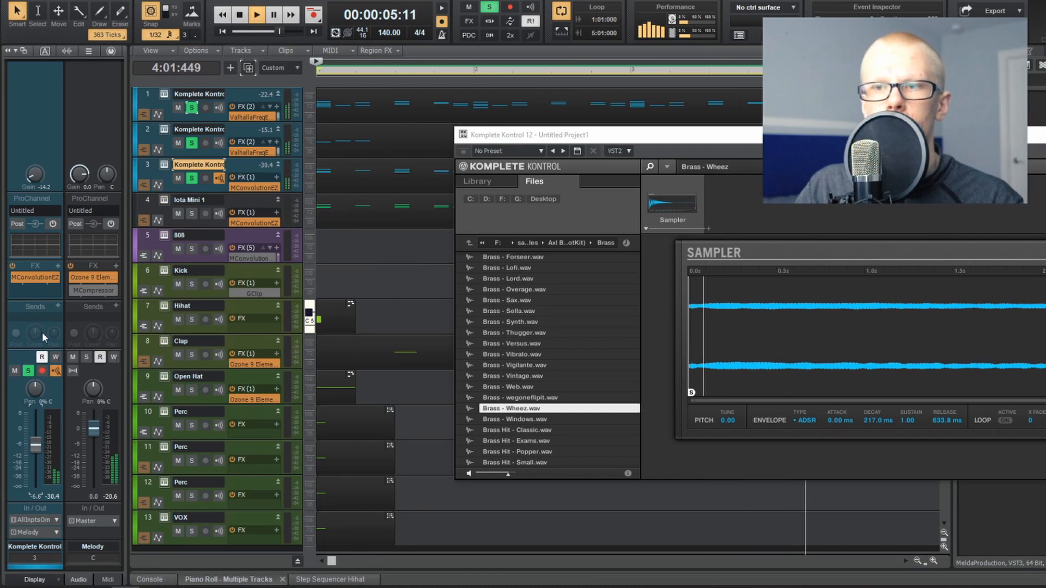
Step: Take the third melody track out of solo, toggle solo on Iota Mini 1 and select the Iota Mini 1 track
{"action": "left_click", "coordinate": [191, 178]}
{"action": "left_click", "coordinate": [191, 214]}
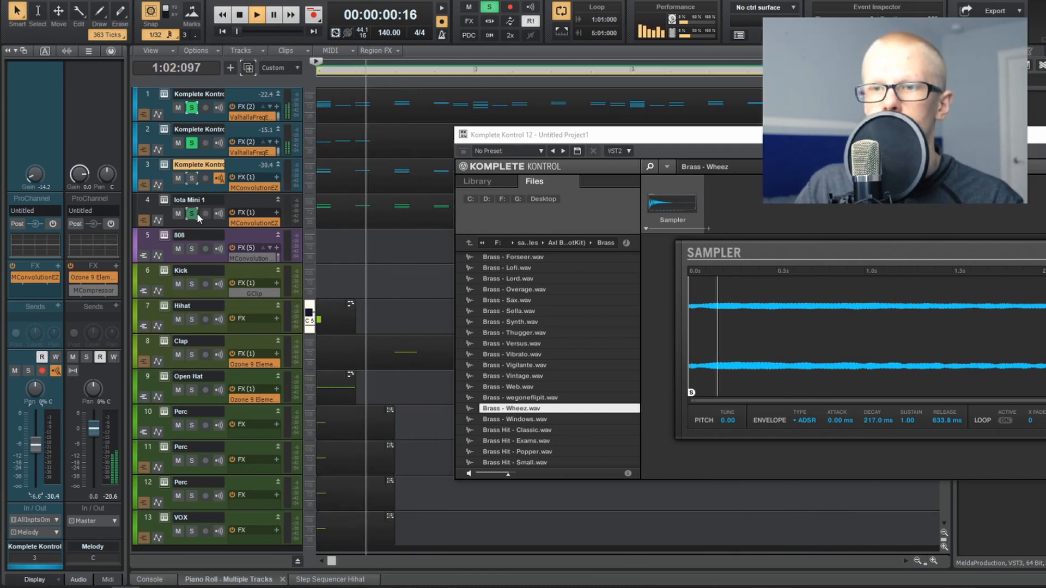
{"action": "left_click", "coordinate": [166, 206]}
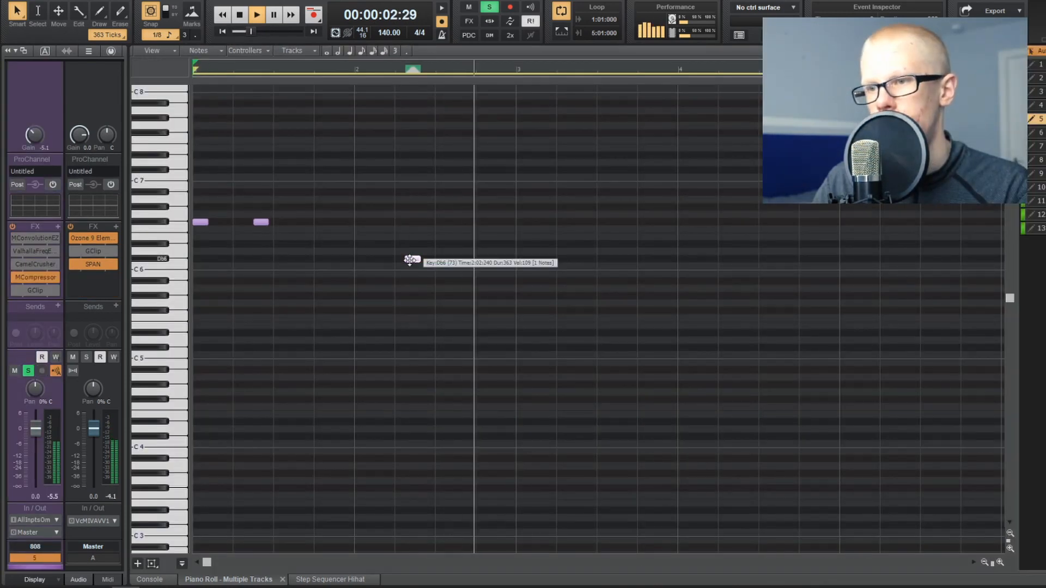
Step: Set the 808's C#6 on bar 2 beat 2, then add C#6 late in bar 2 and F#6 on bar 3 beats 1 and 2
{"action": "left_click_drag", "start_coordinate": [410, 260], "coordinate": [404, 260]}
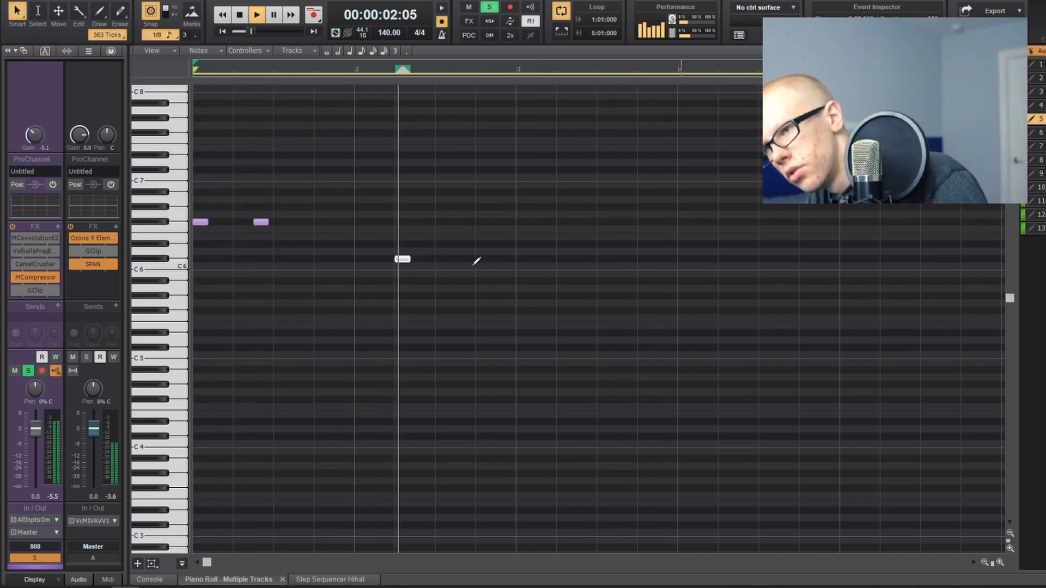
{"action": "left_click", "coordinate": [498, 258]}
{"action": "left_click", "coordinate": [520, 222]}
{"action": "left_click", "coordinate": [558, 221]}
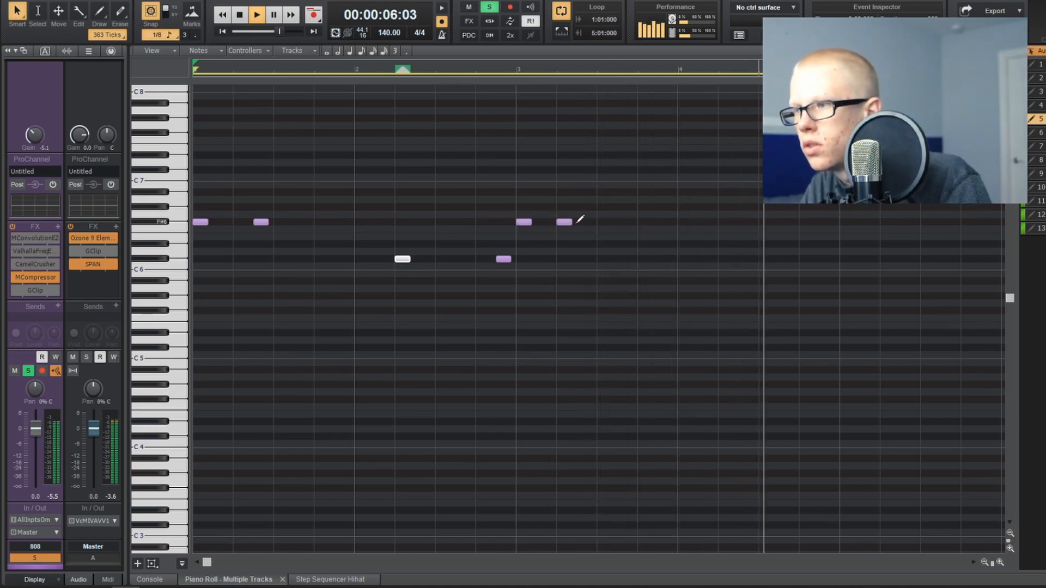
Step: Add 808 C#6 notes on bar 4 beat 1 and half a beat after beat 2, and lengthen the opening F#6 note
{"action": "left_click", "coordinate": [680, 258]}
{"action": "left_click", "coordinate": [740, 258]}
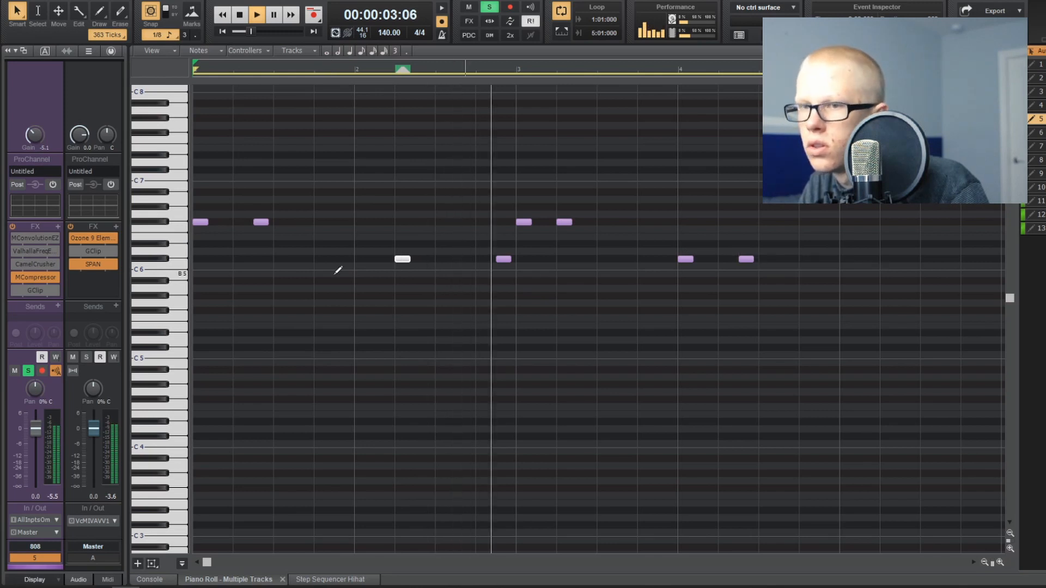
{"action": "left_click_drag", "start_coordinate": [207, 222], "coordinate": [391, 246]}
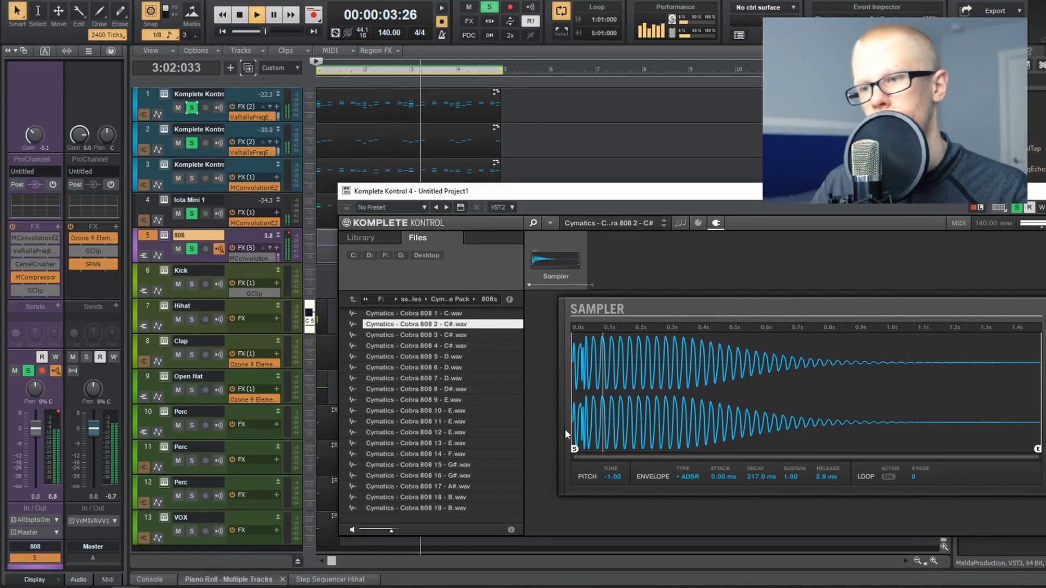
Step: Try Cymatics - Cobra 808 3 - C#.wav and Cobra 808 4 - C#.wav as the 808 sound while the pattern plays
{"action": "left_click", "coordinate": [482, 336]}
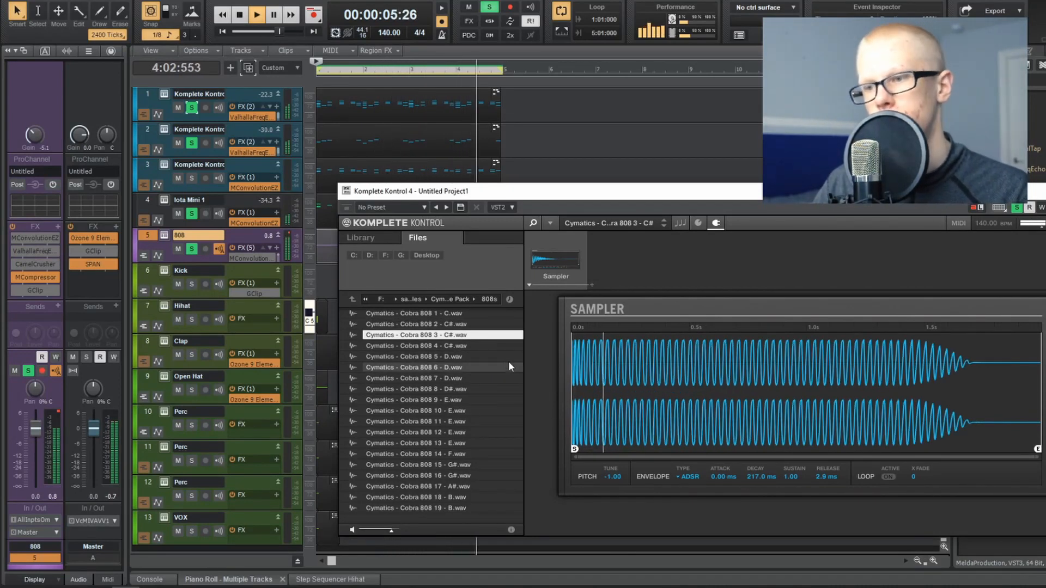
{"action": "left_click", "coordinate": [488, 345]}
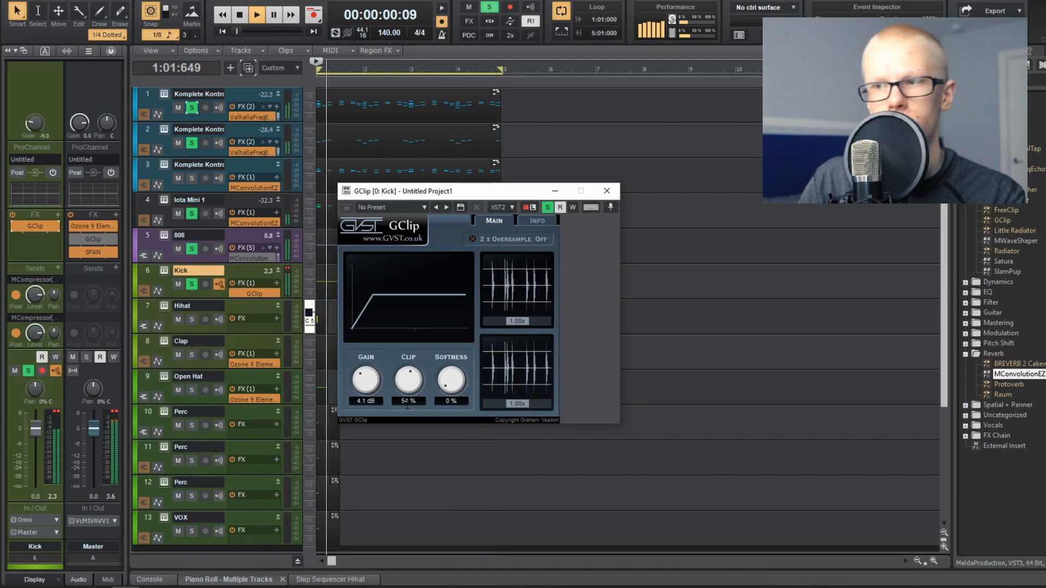
Step: Listen to the GClip-processed kick on its own and in the full pattern, then close the GClip window
{"action": "key", "text": "space"}
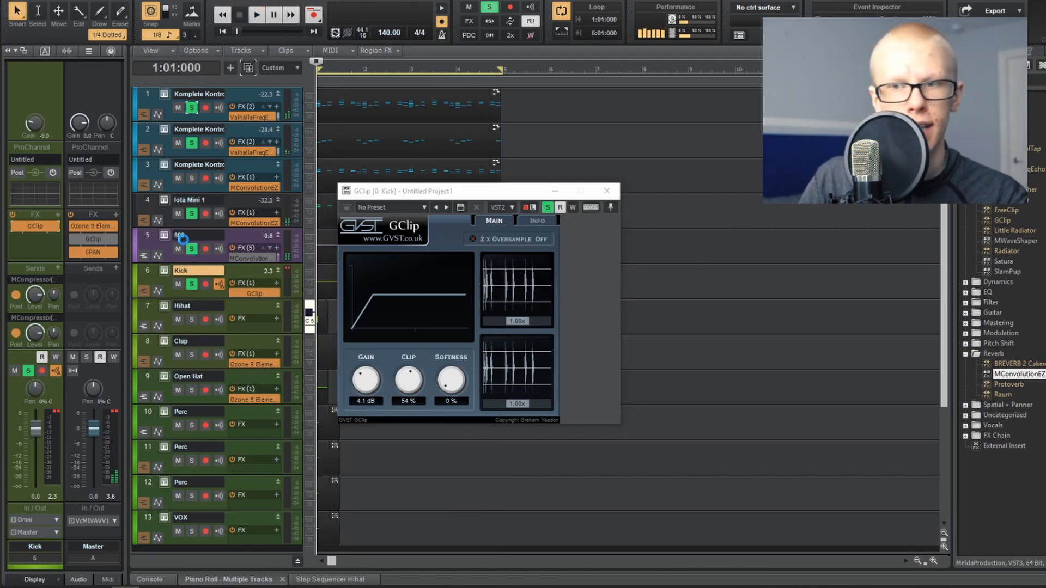
{"action": "key", "text": "space"}
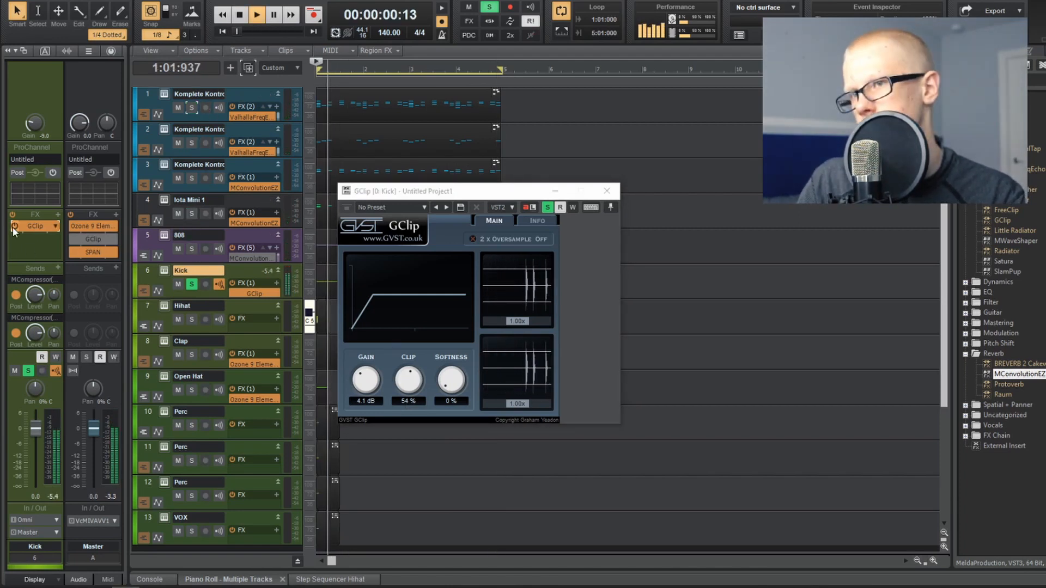
{"action": "key", "text": "space"}
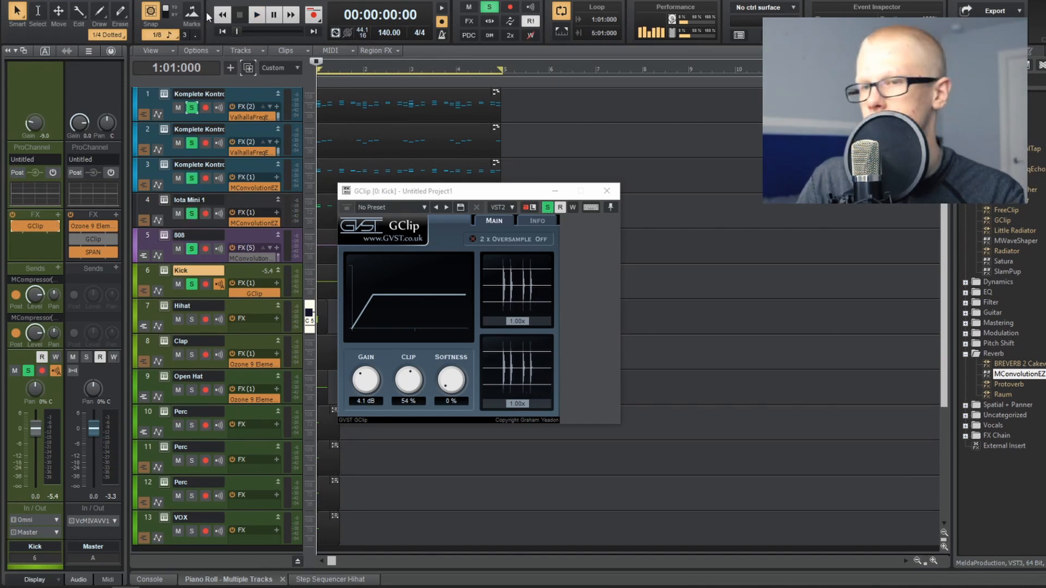
{"action": "key", "text": "space"}
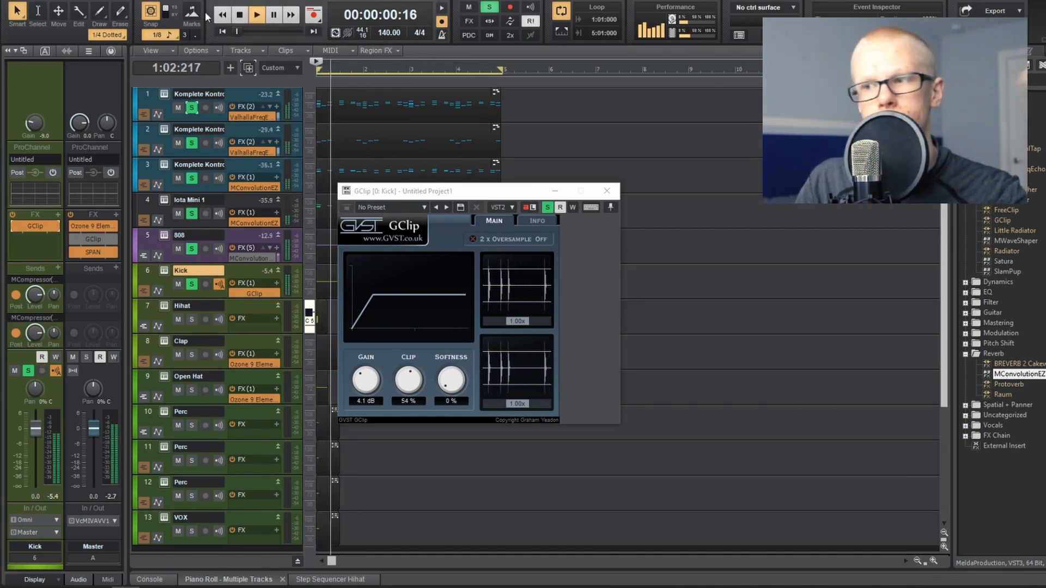
{"action": "left_click", "coordinate": [607, 191]}
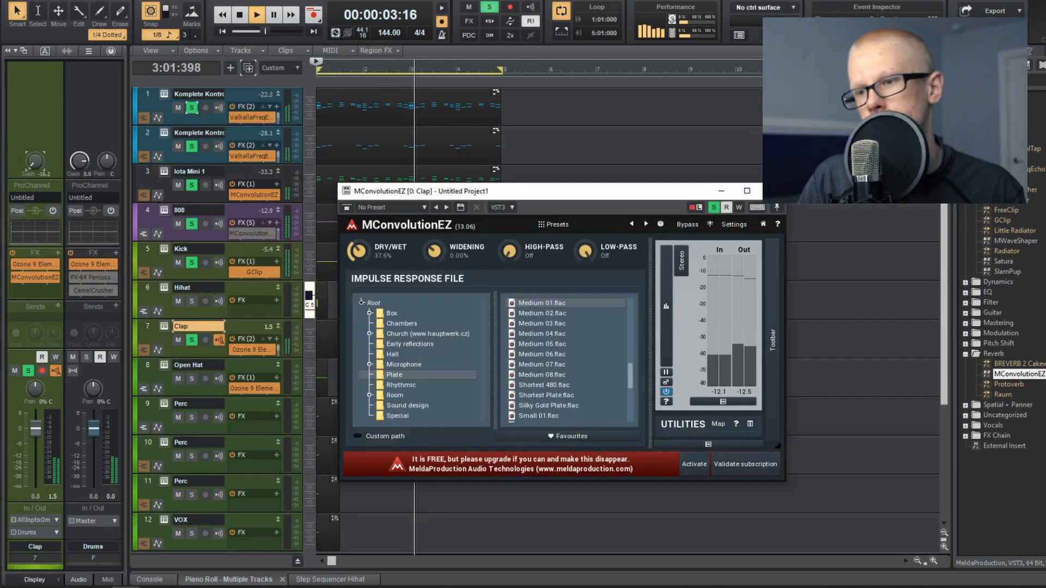
Step: Lower the dry/wet mix of the clap's MConvolutionEZ reverb to 8.8%
{"action": "left_click_drag", "start_coordinate": [359, 251], "coordinate": [359, 267]}
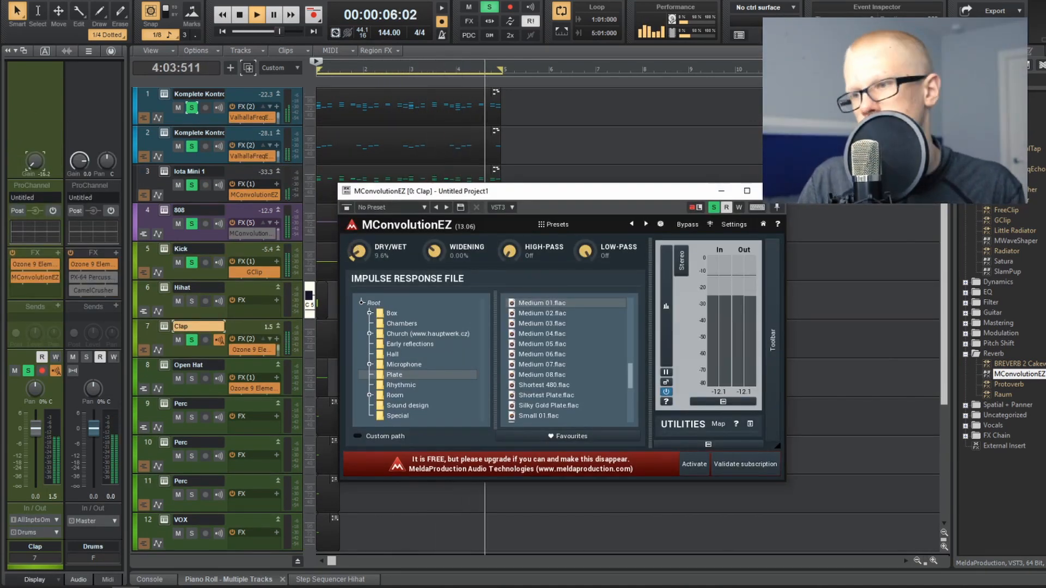
{"action": "left_click_drag", "start_coordinate": [358, 251], "coordinate": [358, 252]}
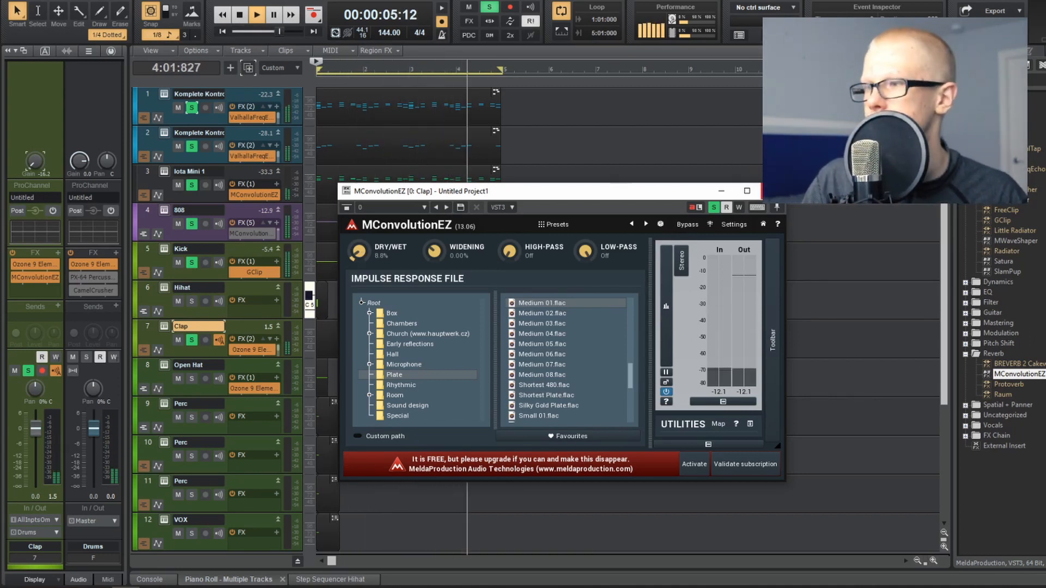
Step: Add a higher-pitched clap note just after beat 2 of bar 4 and expand the hi-hat's C5 step row to show its velocity lane
{"action": "left_click", "coordinate": [773, 191]}
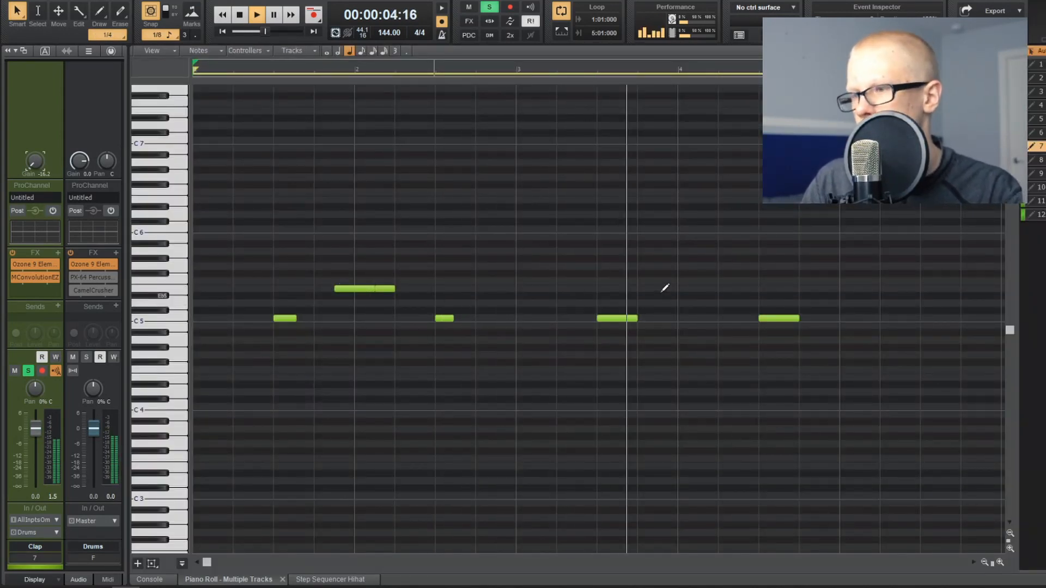
{"action": "left_click", "coordinate": [731, 294]}
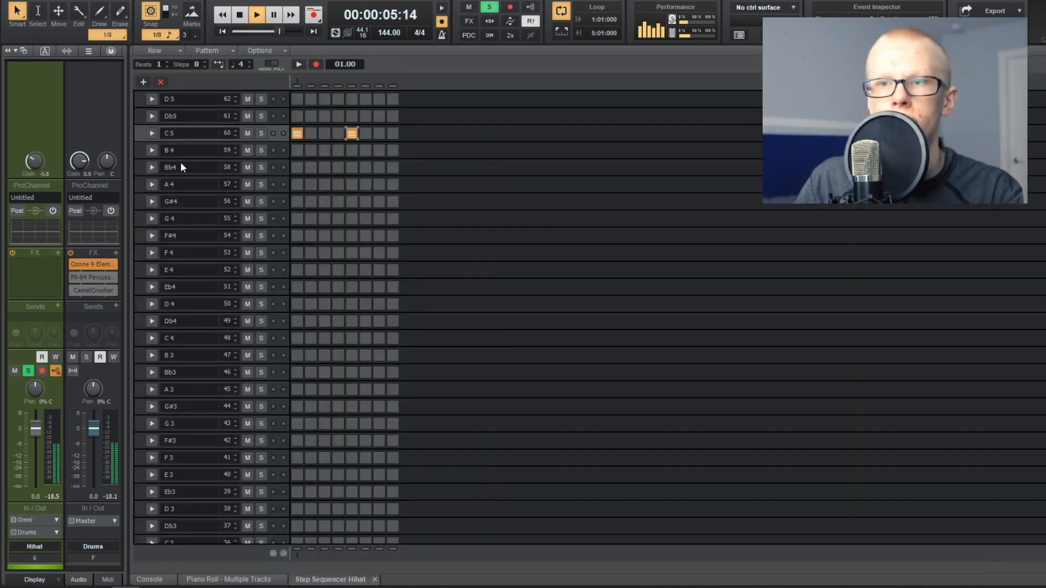
{"action": "left_click", "coordinate": [152, 133]}
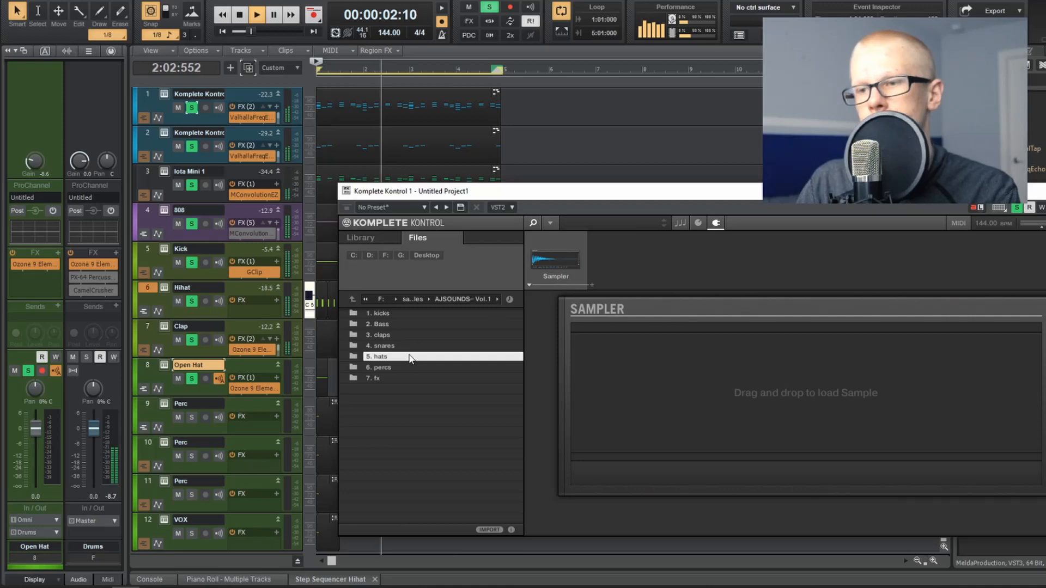
Step: Audition [open hat] Oh my!.wav, then load [open hat] Basic.wav as the open hat sound and close its sampler
{"action": "double_click", "coordinate": [409, 356]}
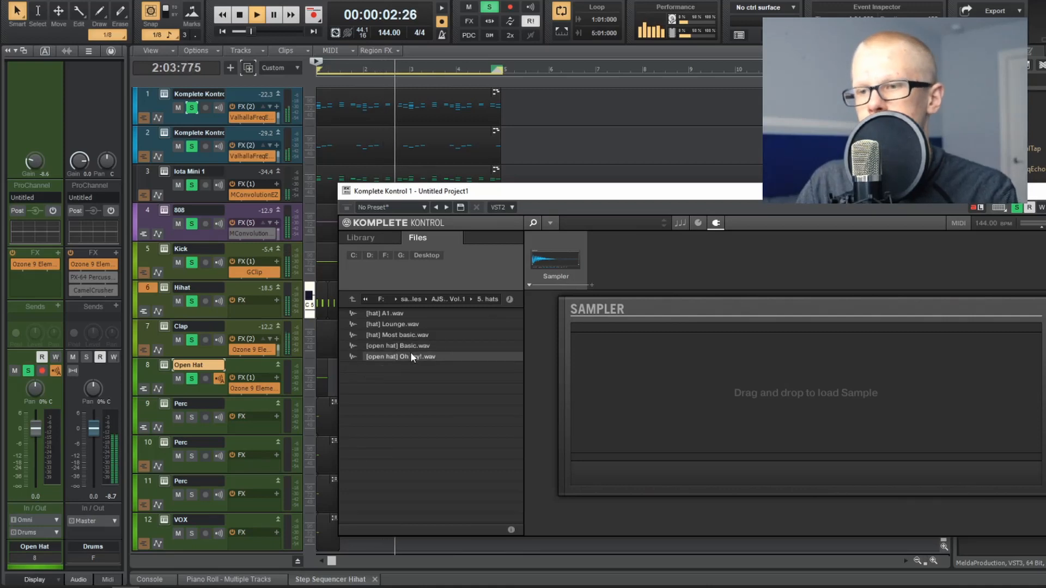
{"action": "double_click", "coordinate": [412, 356]}
{"action": "double_click", "coordinate": [412, 346]}
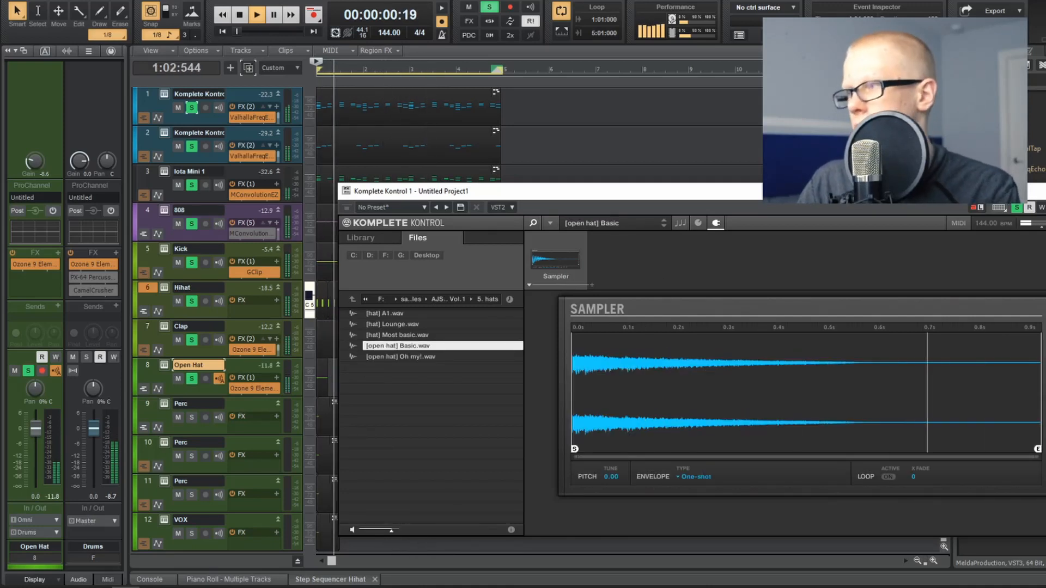
{"action": "left_click", "coordinate": [1042, 191]}
Step: Bring up the open hat pattern and lower the Open Hat track's volume to about -12 dB
{"action": "left_click", "coordinate": [323, 369]}
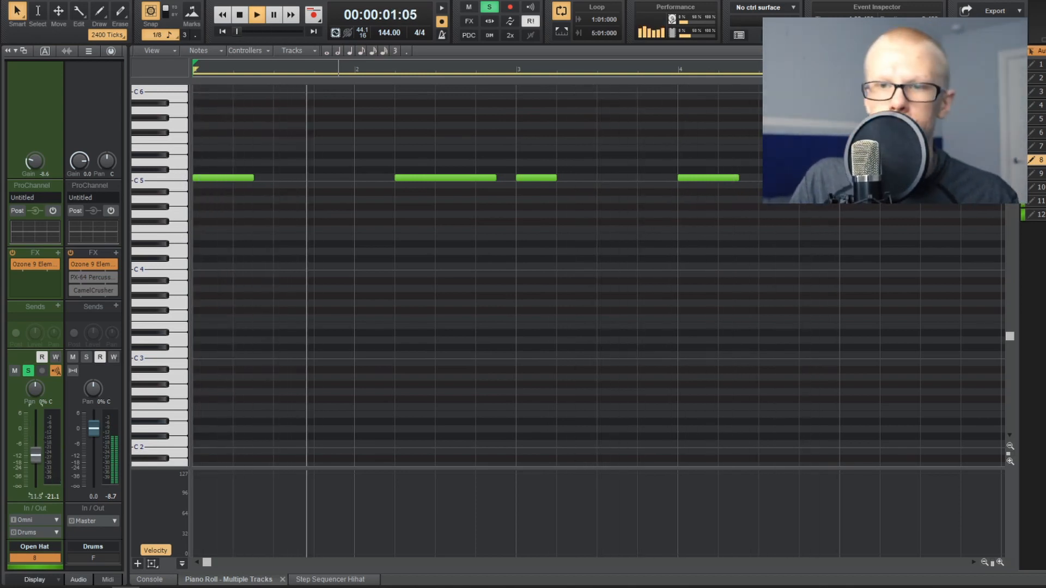
{"action": "left_click_drag", "start_coordinate": [36, 455], "coordinate": [36, 456]}
{"action": "key", "text": "d"}
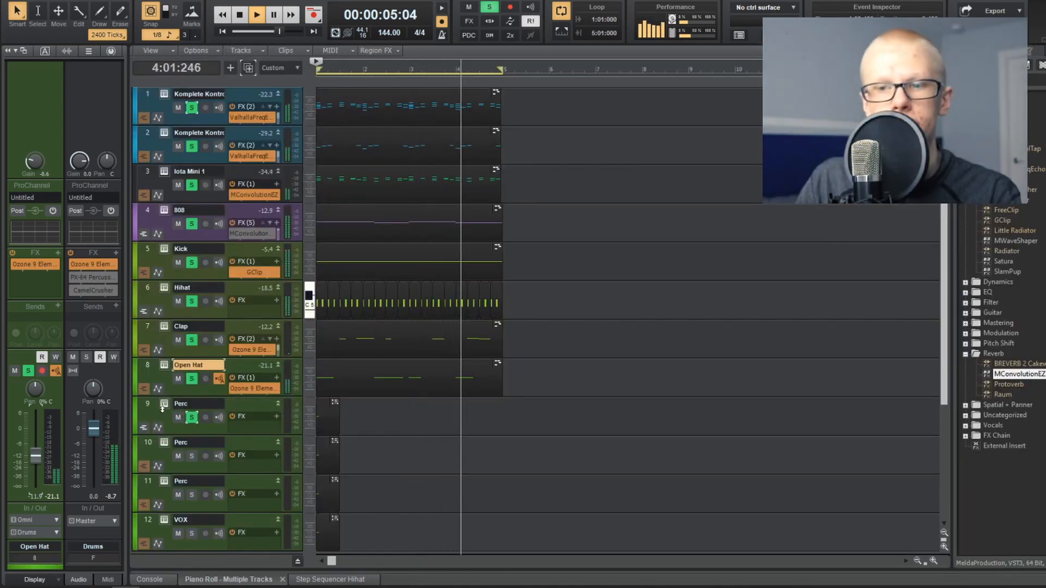
Step: Position the track 9 Perc clip copies at the start of bar 3 and at the end of bar 4
{"action": "left_click", "coordinate": [166, 403]}
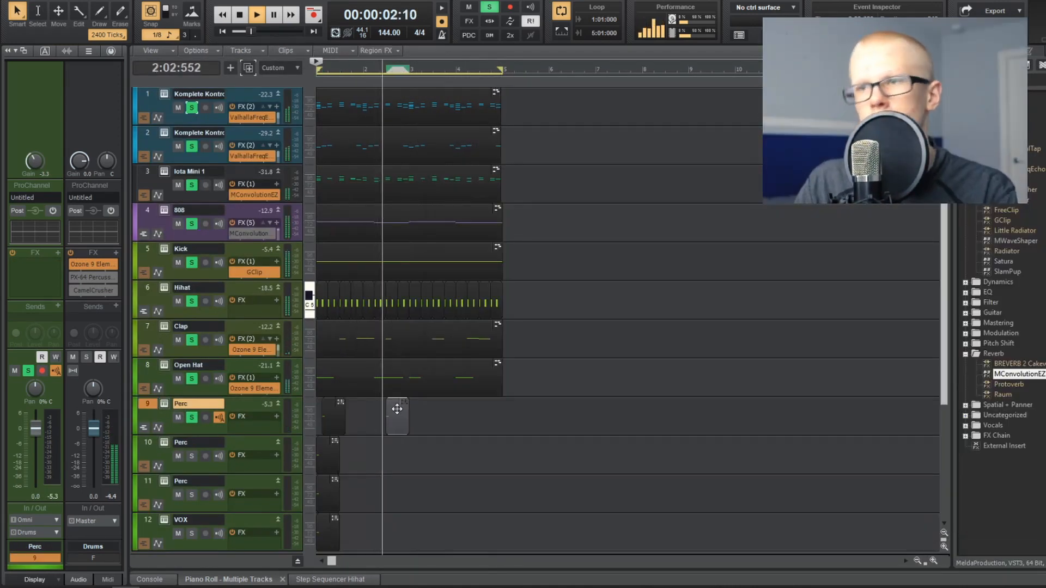
{"action": "left_click_drag", "start_coordinate": [397, 409], "coordinate": [421, 410]}
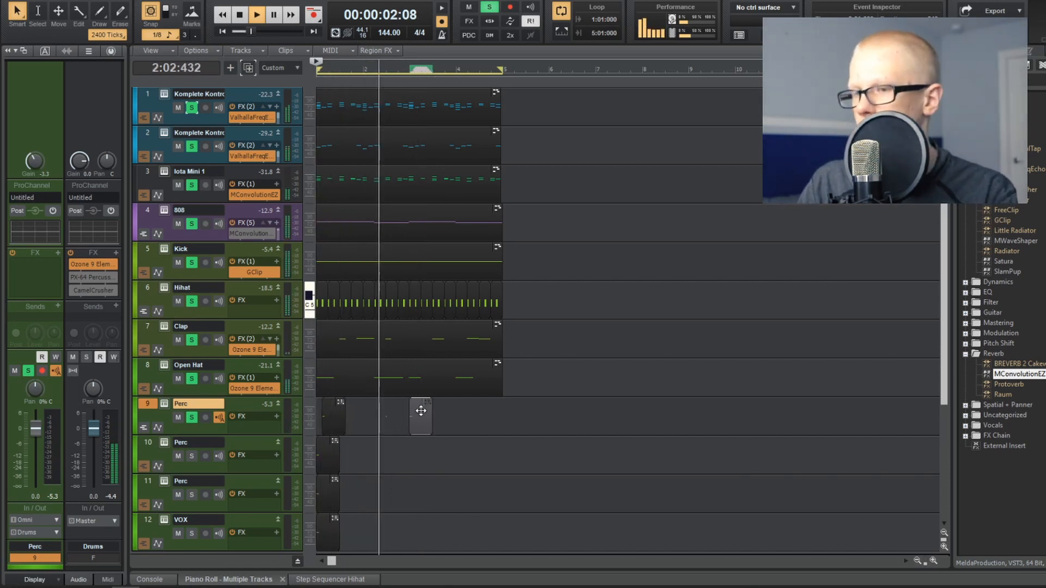
{"action": "left_click", "coordinate": [421, 412], "text": "ctrl"}
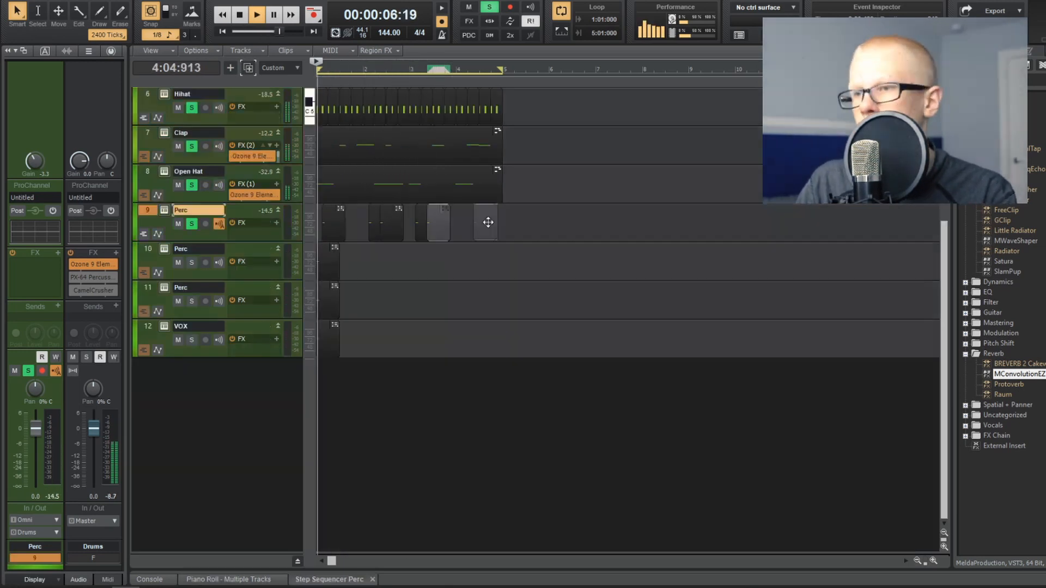
{"action": "left_click_drag", "start_coordinate": [488, 222], "coordinate": [508, 229]}
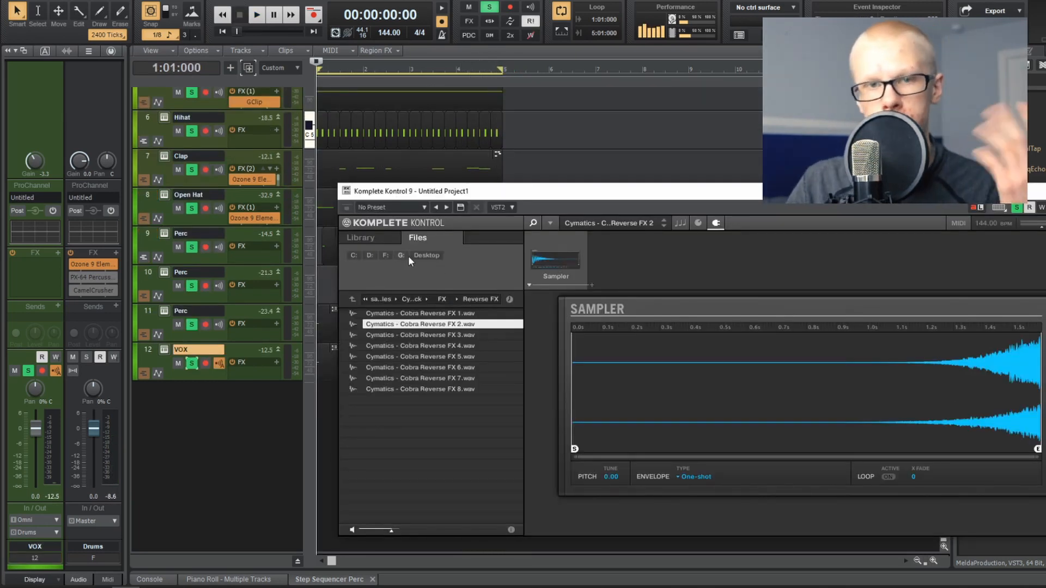
Step: Choose Cymatics - Cobra Reverse FX 3.wav for the transition effect and lower the gain of its track
{"action": "left_click_drag", "start_coordinate": [501, 191], "coordinate": [556, 89]}
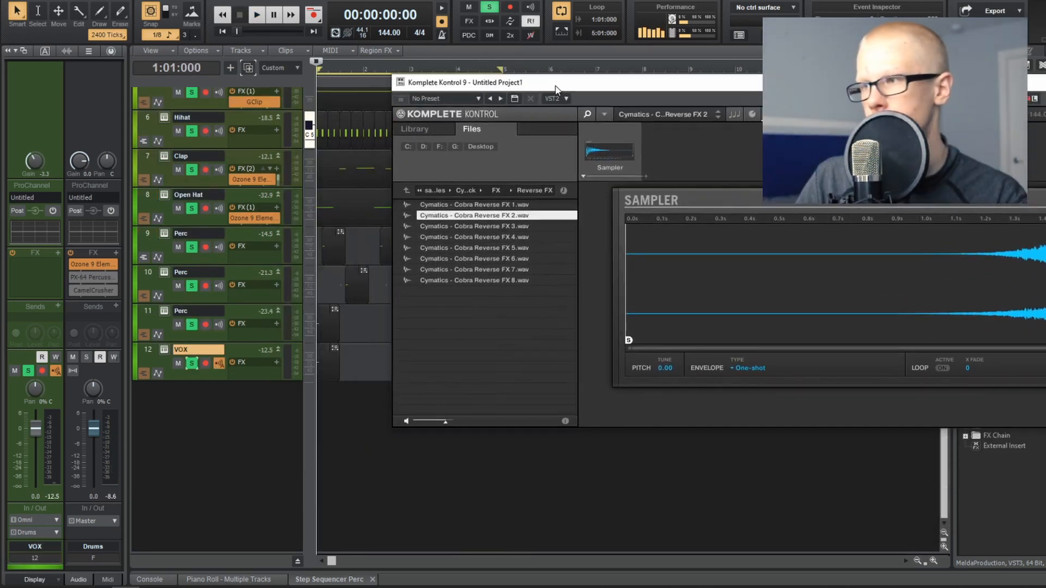
{"action": "left_click", "coordinate": [473, 228]}
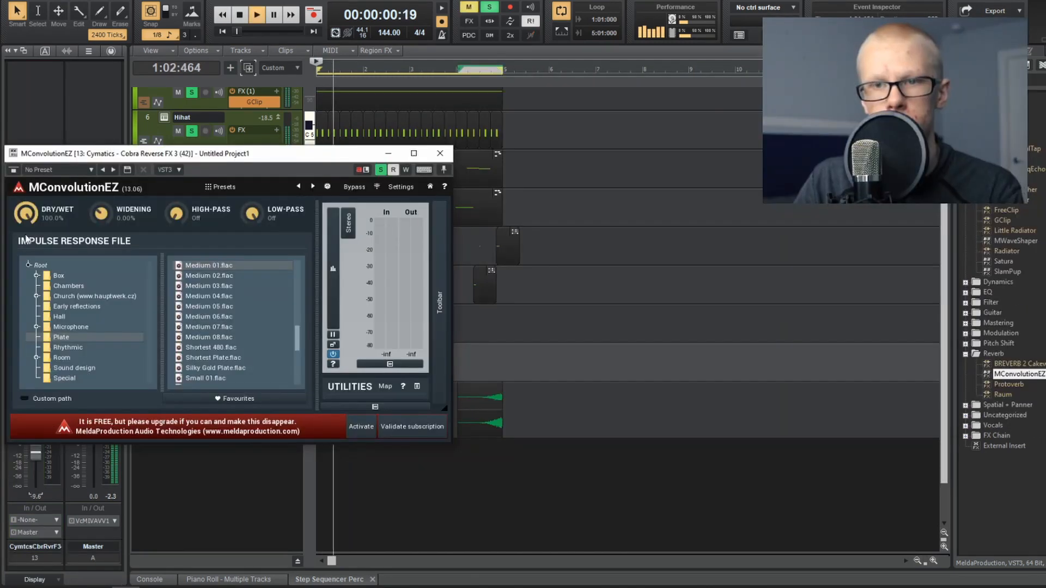
{"action": "left_click_drag", "start_coordinate": [89, 156], "coordinate": [282, 104]}
{"action": "left_click_drag", "start_coordinate": [35, 161], "coordinate": [35, 177]}
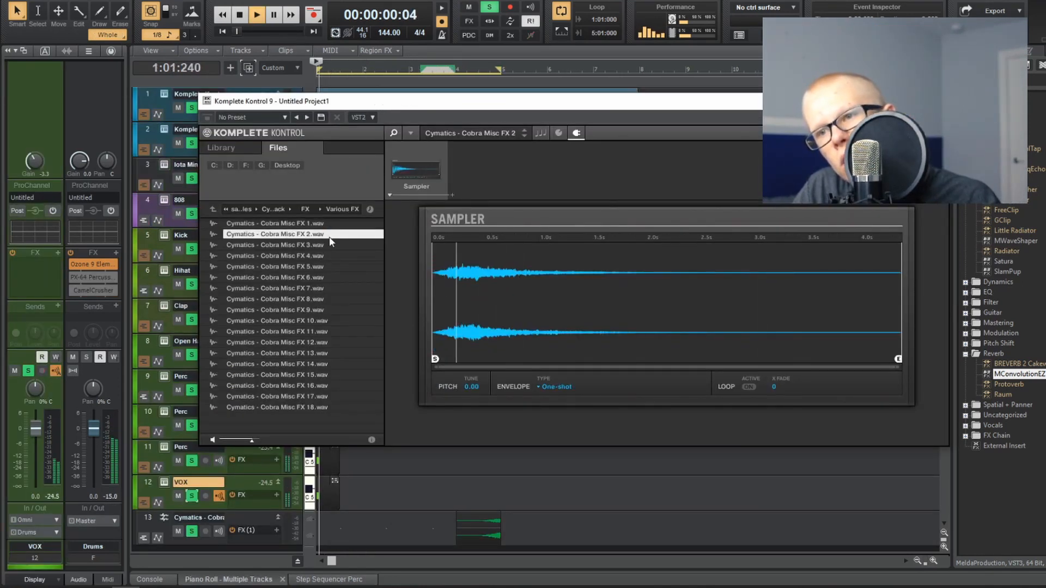
Step: Close the VOX sampler and lower the VOX track's volume during playback
{"action": "left_click", "coordinate": [938, 101]}
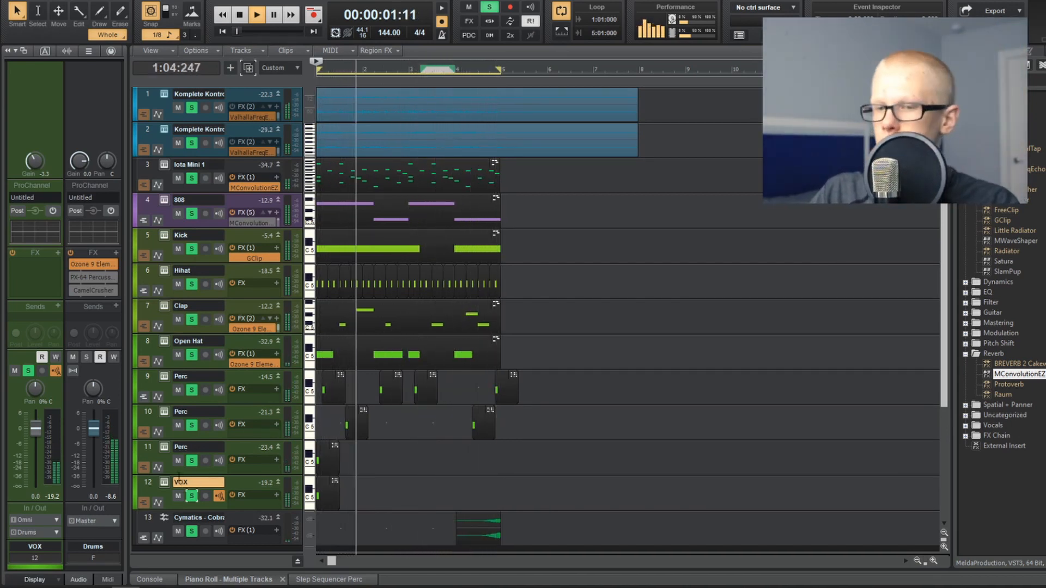
{"action": "left_click", "coordinate": [151, 483]}
{"action": "left_click_drag", "start_coordinate": [35, 436], "coordinate": [35, 453]}
{"action": "key", "text": "w"}
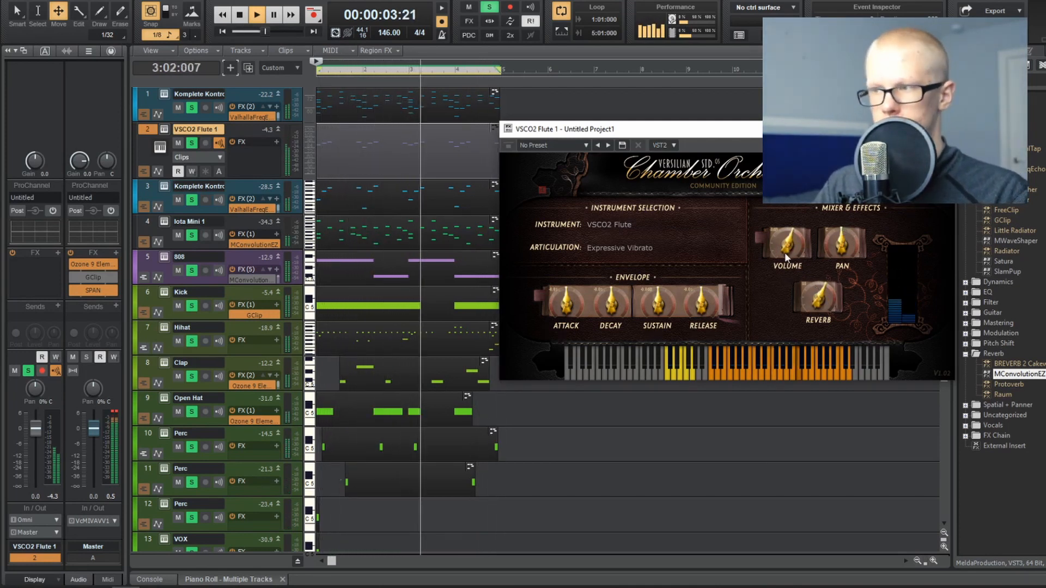
Step: Close the VSCO2 Flute instrument and lower the flute track's volume to about -8.0 dB
{"action": "left_click", "coordinate": [942, 130]}
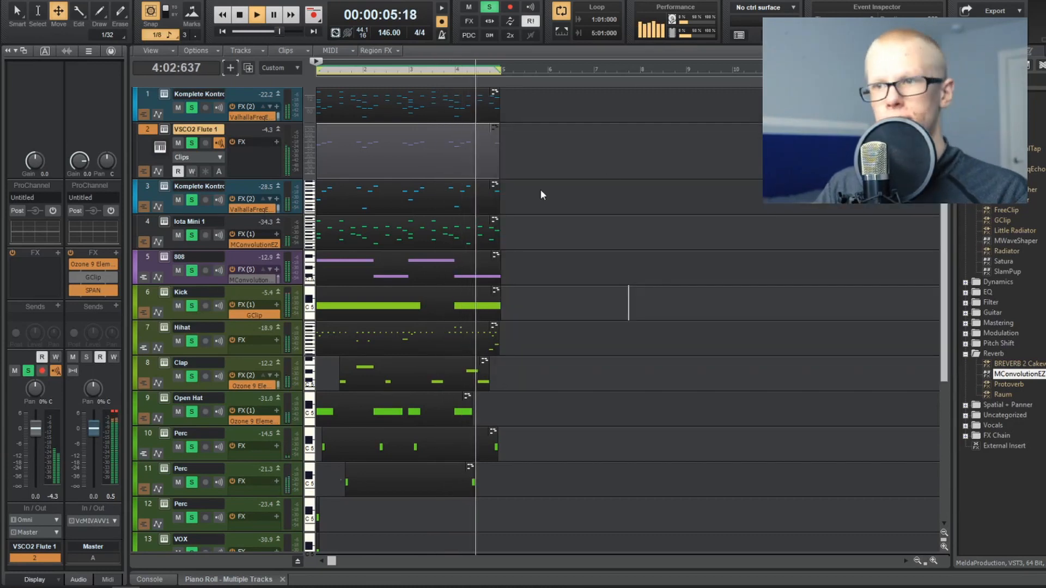
{"action": "key", "text": "d"}
{"action": "key", "text": "d"}
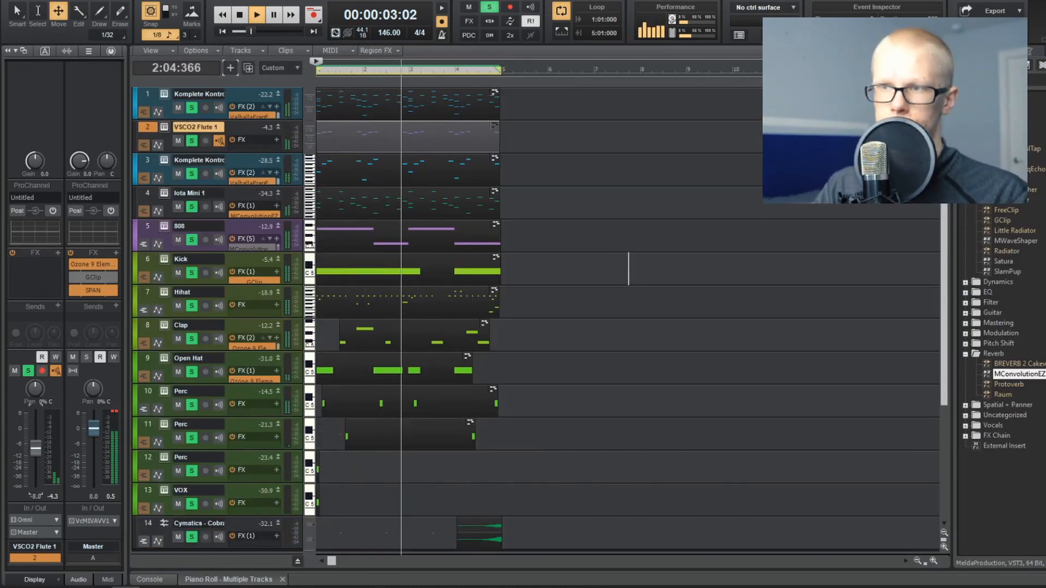
{"action": "scroll", "coordinate": [35, 420], "scroll_direction": "up", "scroll_amount": 7}
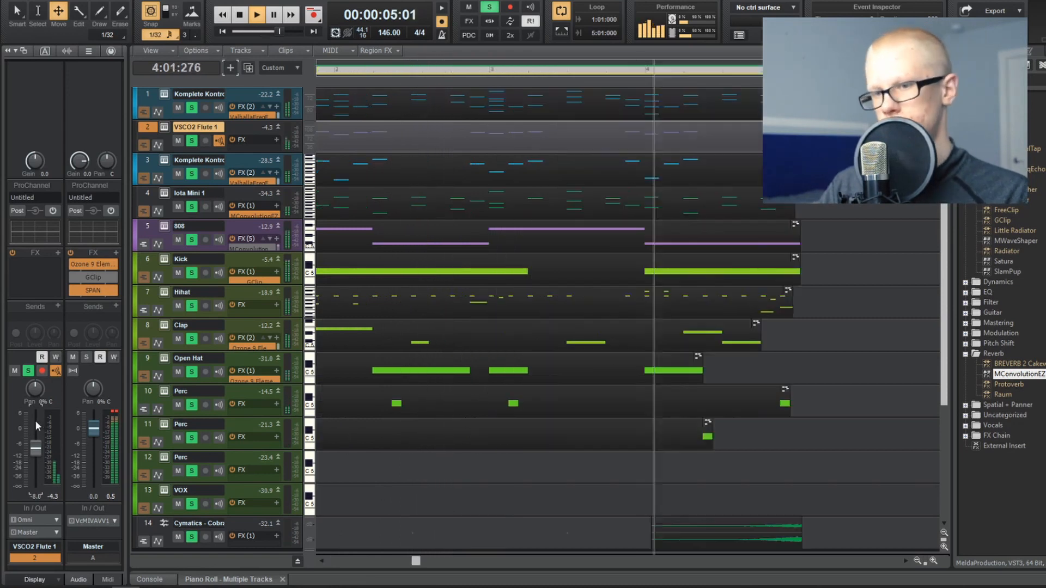
{"action": "scroll", "coordinate": [407, 381], "scroll_direction": "down", "scroll_amount": 4}
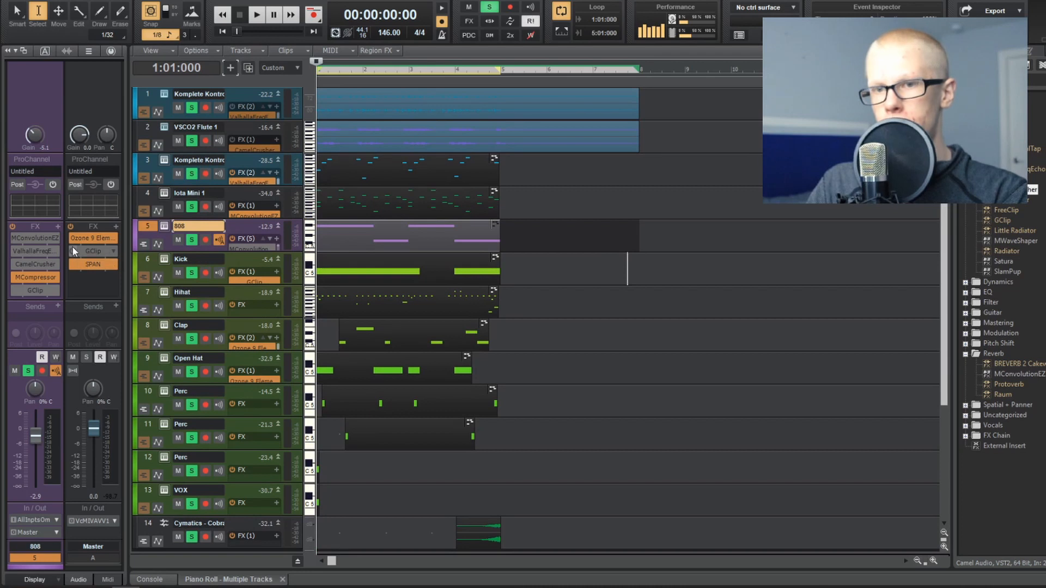
Step: Open GClip on the Master bus and set its gain to 4.1 dB and clip level to 92% while the beat plays
{"action": "double_click", "coordinate": [81, 252]}
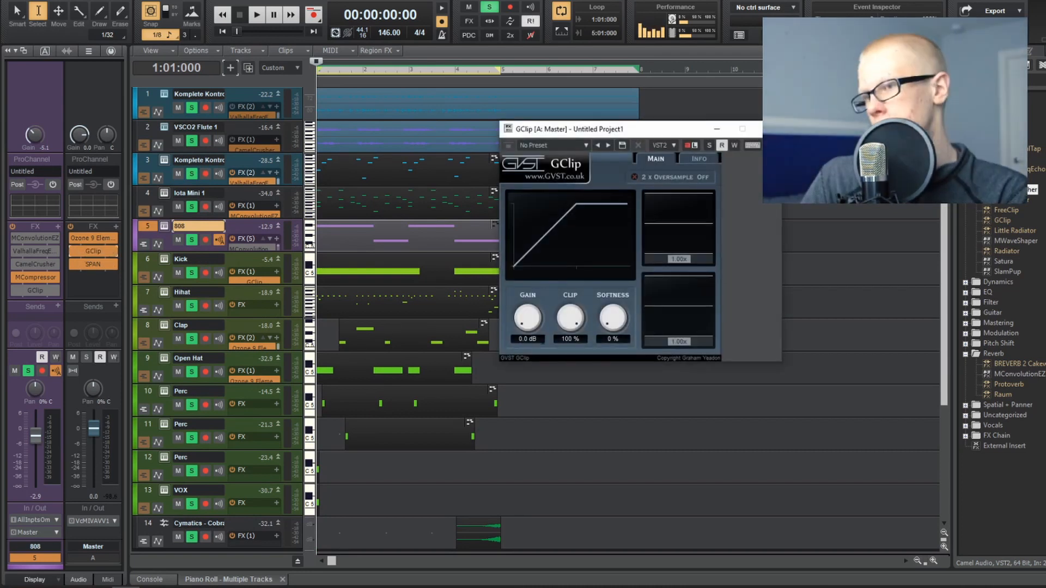
{"action": "key", "text": "space"}
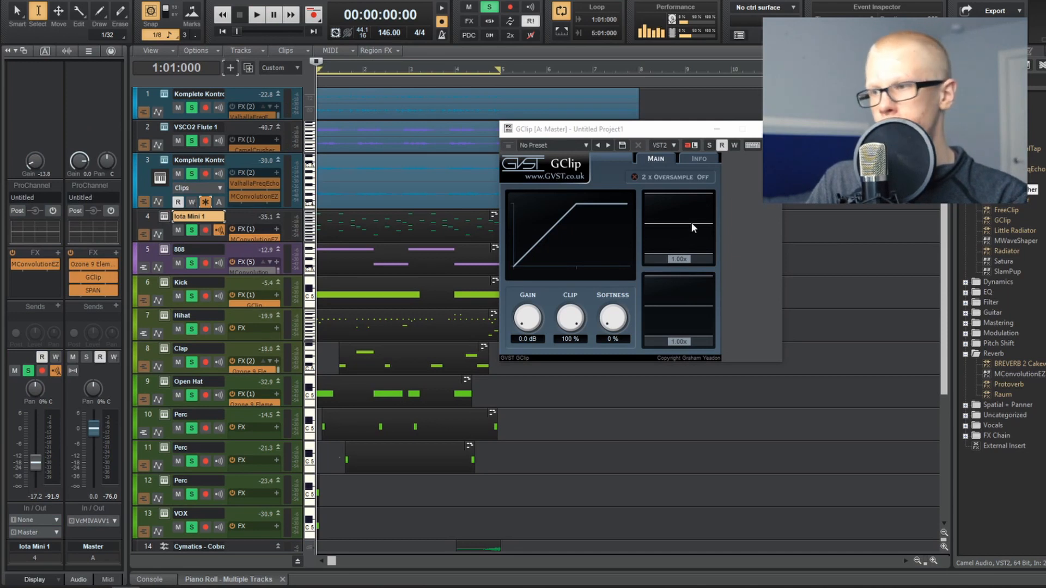
{"action": "key", "text": "space"}
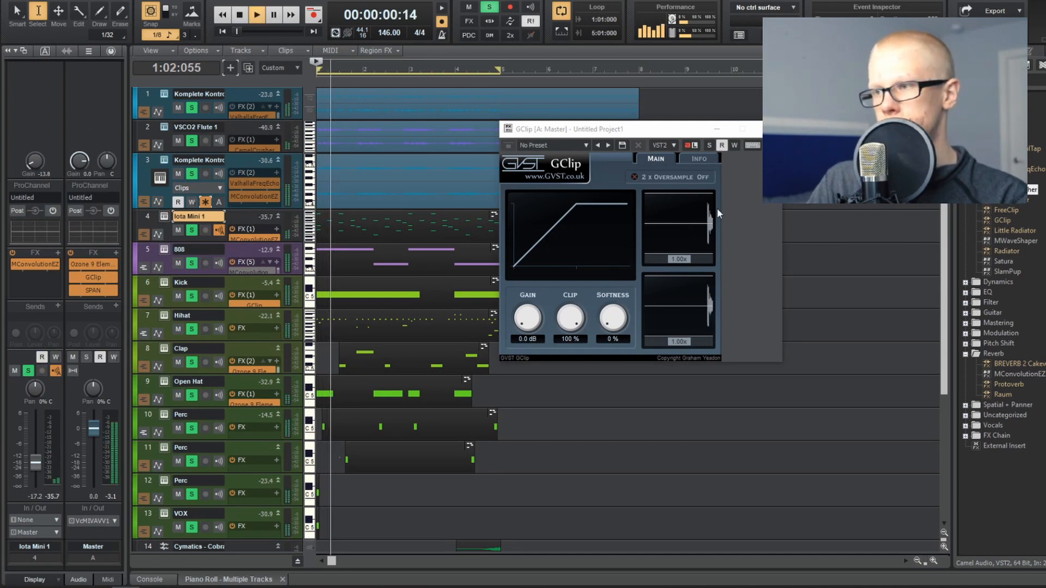
{"action": "left_click_drag", "start_coordinate": [532, 322], "coordinate": [564, 338]}
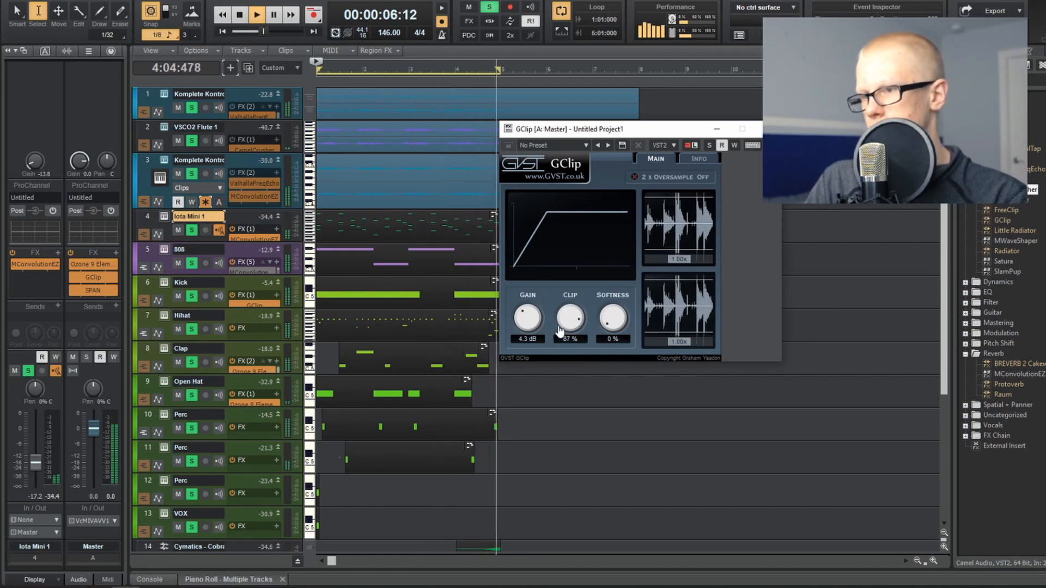
{"action": "left_click_drag", "start_coordinate": [560, 325], "coordinate": [533, 320]}
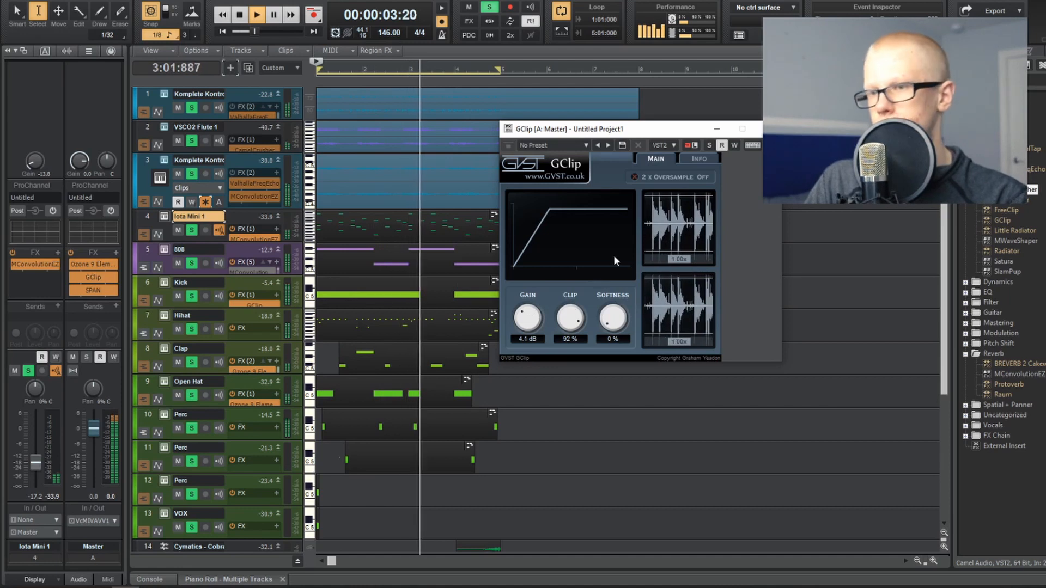
{"action": "key", "text": "space"}
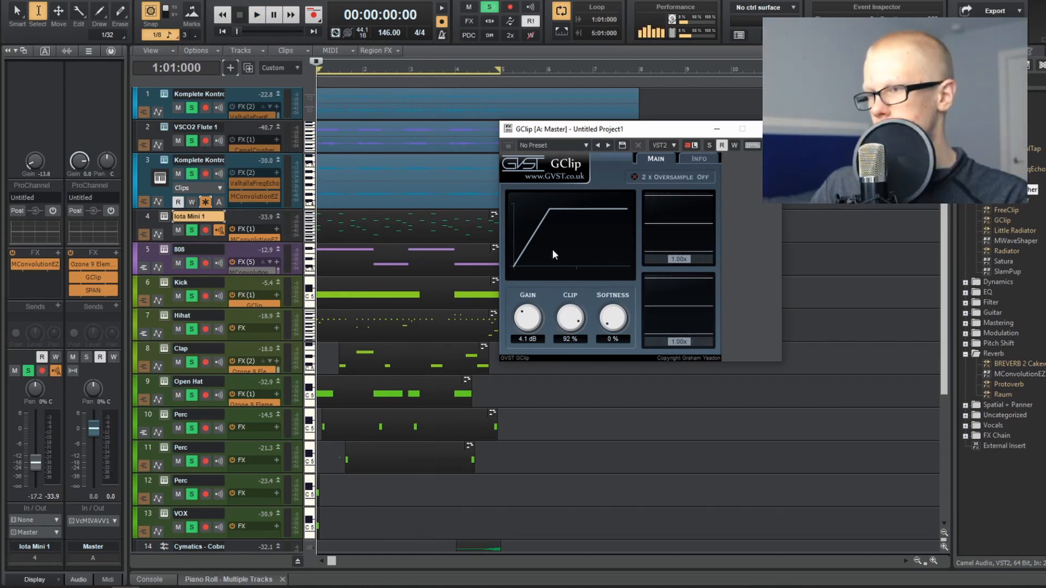
Step: Try a GClip gain of 12.0 dB on the Master bus during playback, then reduce it to 1.8 dB
{"action": "key", "text": "space"}
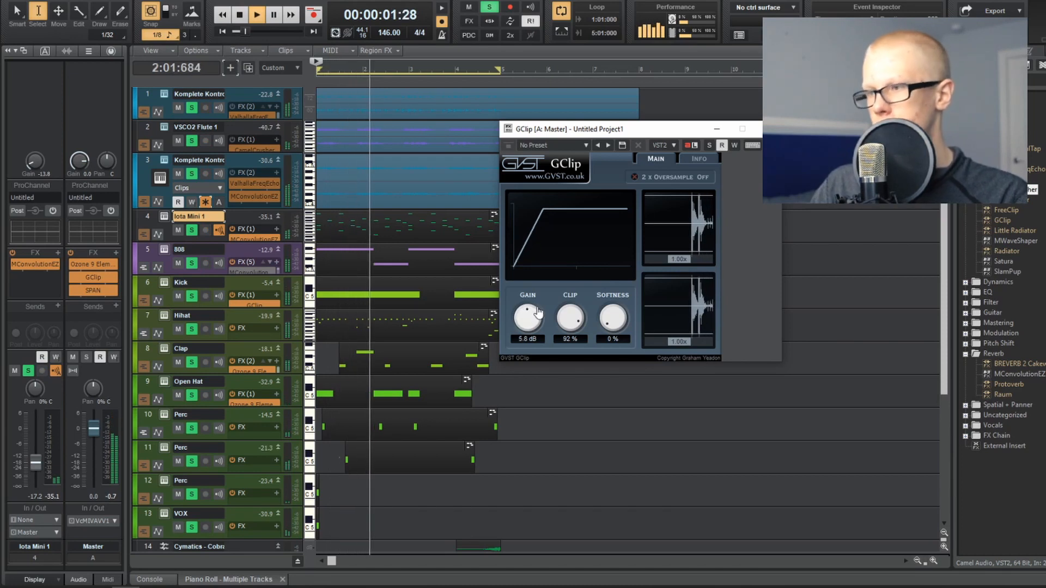
{"action": "left_click_drag", "start_coordinate": [535, 319], "coordinate": [557, 271]}
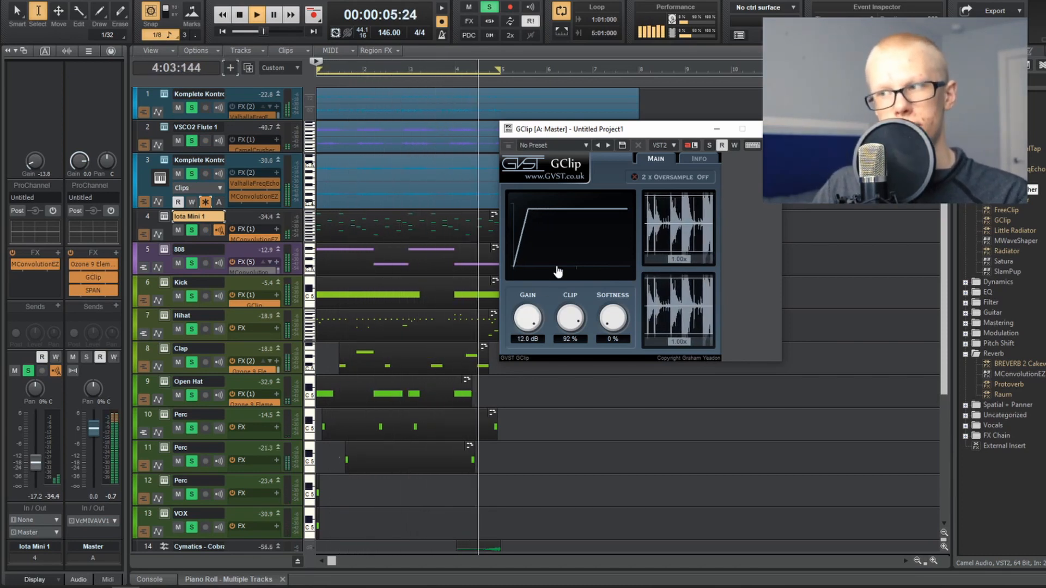
{"action": "key", "text": "space"}
{"action": "left_click_drag", "start_coordinate": [528, 373], "coordinate": [527, 372]}
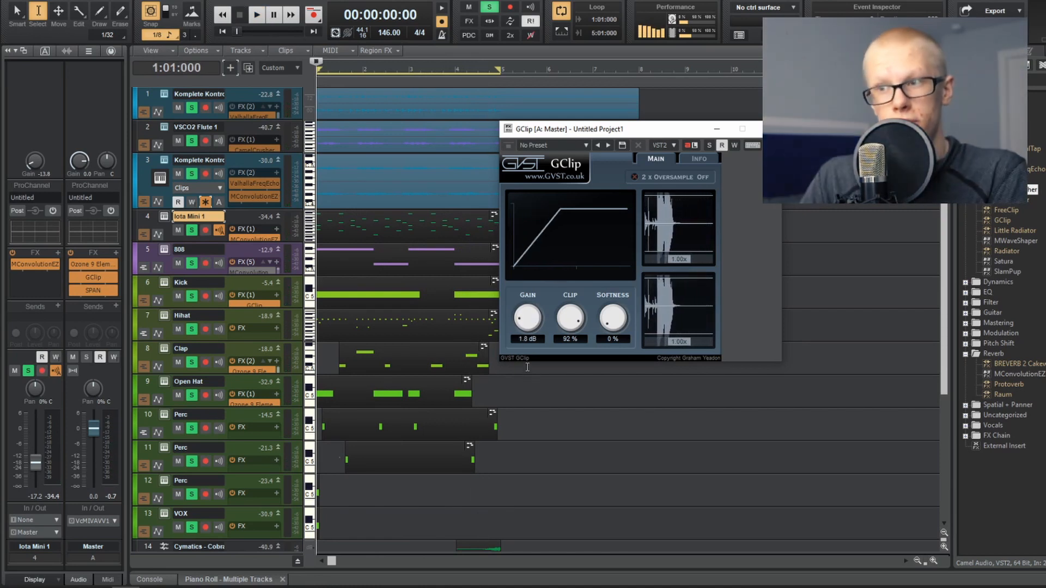
Step: Set the Master GClip gain to 4.8 dB while the beat plays and close the plug-in
{"action": "key", "text": "space"}
{"action": "left_click_drag", "start_coordinate": [526, 325], "coordinate": [526, 310]}
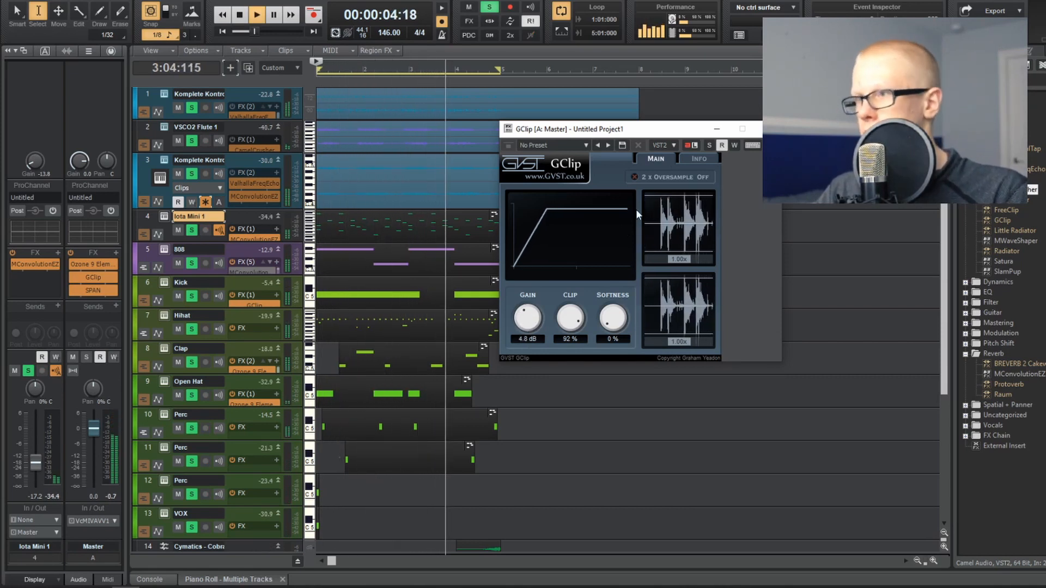
{"action": "left_click", "coordinate": [768, 129]}
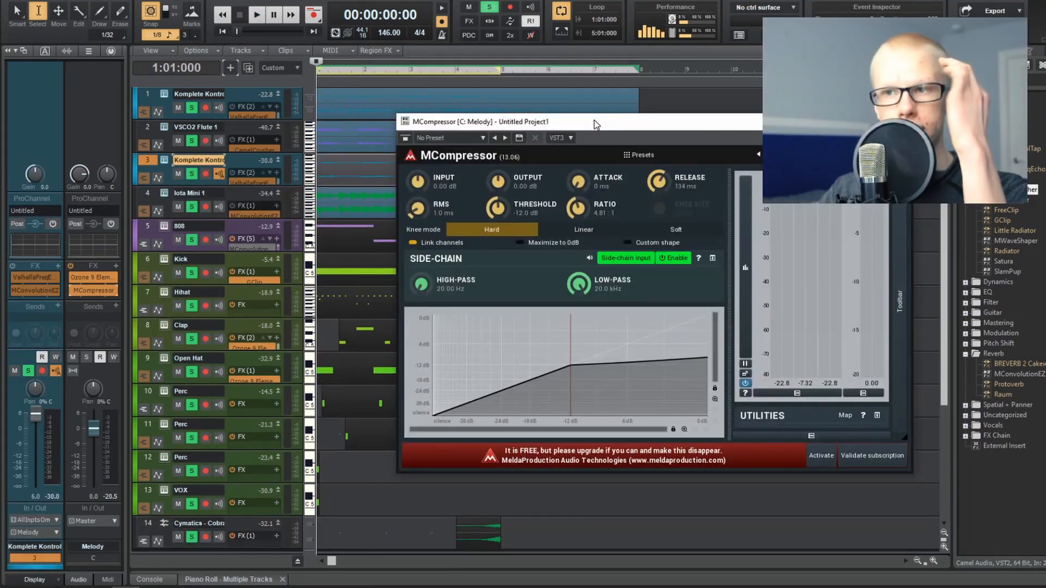
Step: Set the Melody bus side-chain MCompressor to a -16.5 dB threshold and 19 ms release by ear, then close it
{"action": "key", "text": "space"}
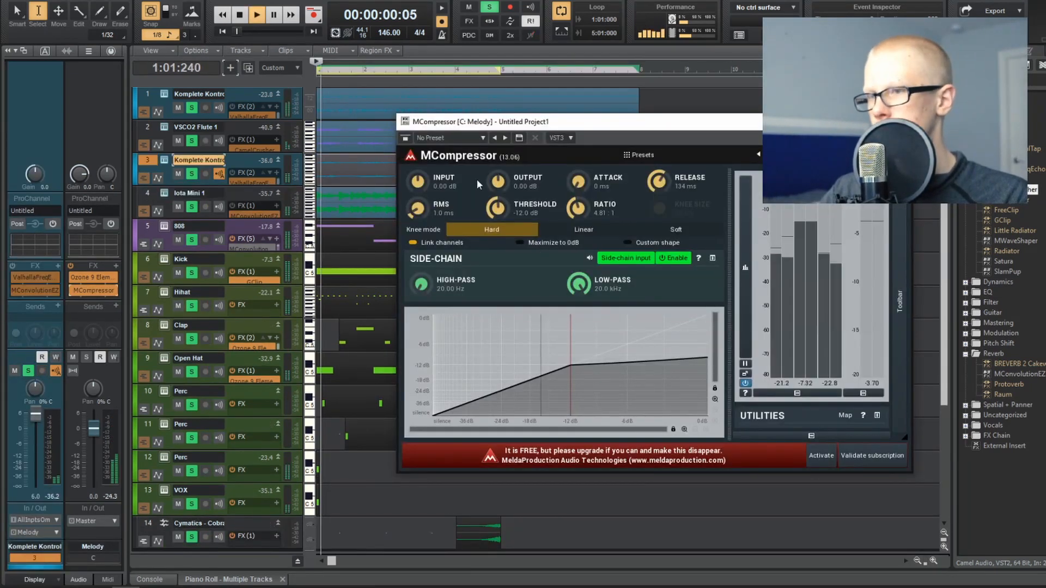
{"action": "key", "text": "space"}
{"action": "left_click_drag", "start_coordinate": [504, 213], "coordinate": [504, 221]}
{"action": "key", "text": "space"}
{"action": "left_click_drag", "start_coordinate": [654, 175], "coordinate": [647, 180]}
{"action": "left_click_drag", "start_coordinate": [502, 215], "coordinate": [501, 217]}
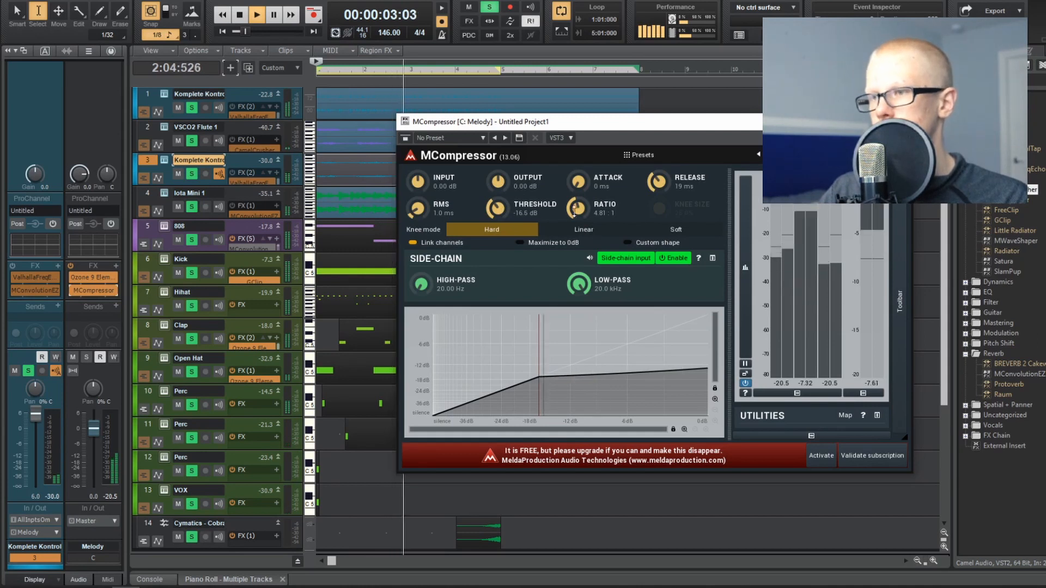
{"action": "left_click", "coordinate": [900, 122]}
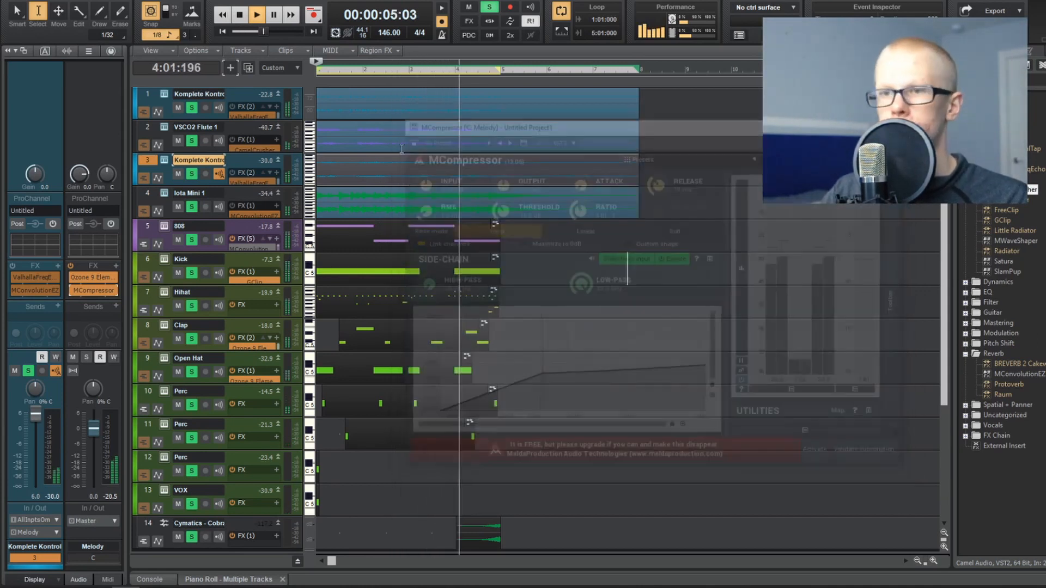
Step: Lower the 808 track's volume to about -4.9 dB and add the Satura plug-in to its effects chain
{"action": "left_click", "coordinate": [152, 225]}
{"action": "key", "text": "space"}
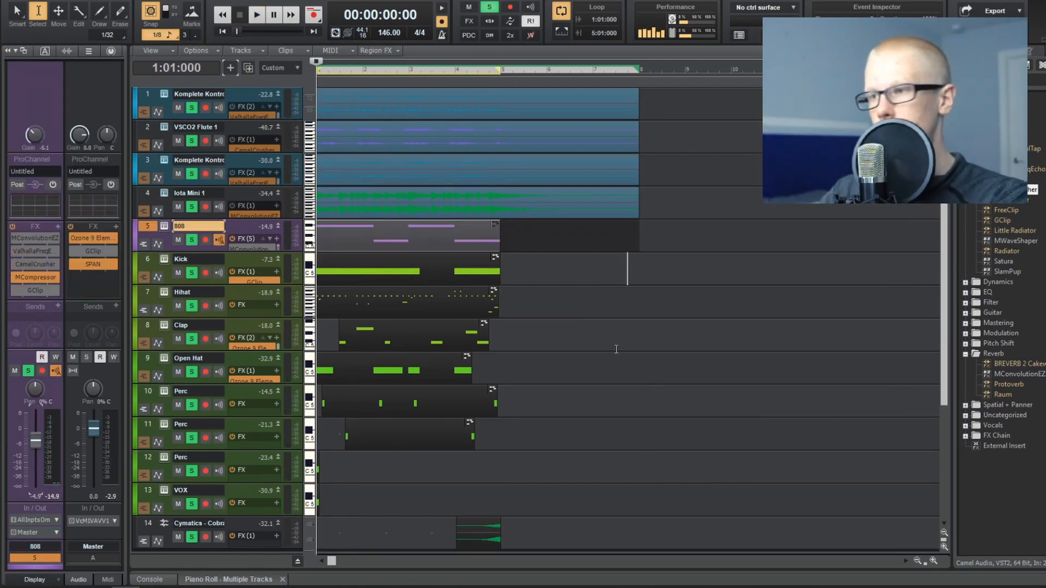
{"action": "left_click_drag", "start_coordinate": [993, 264], "coordinate": [46, 303]}
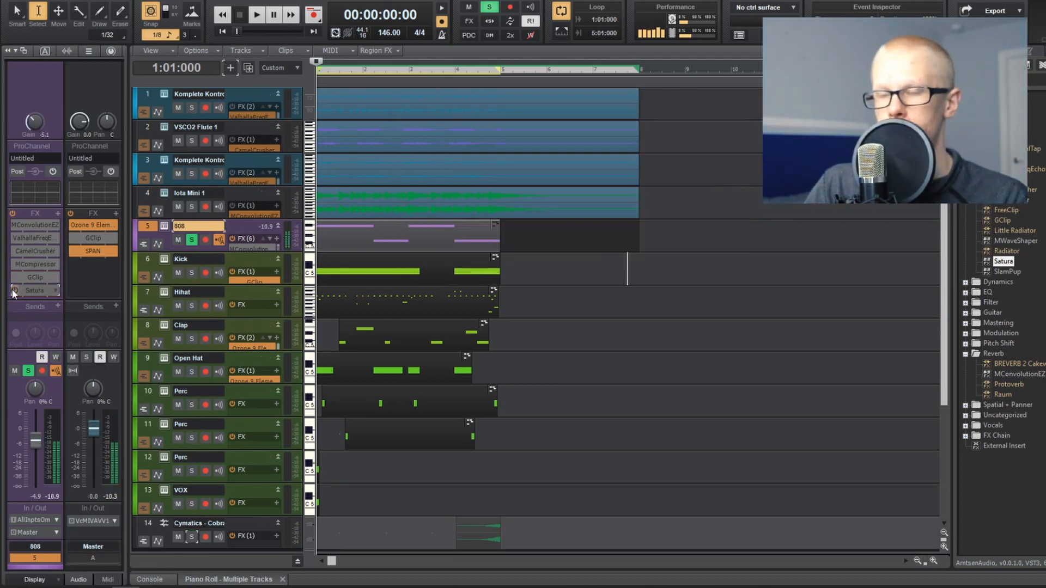
Step: Compare the soloed 808 during playback with Satura bypassed and with it enabled
{"action": "key", "text": "space"}
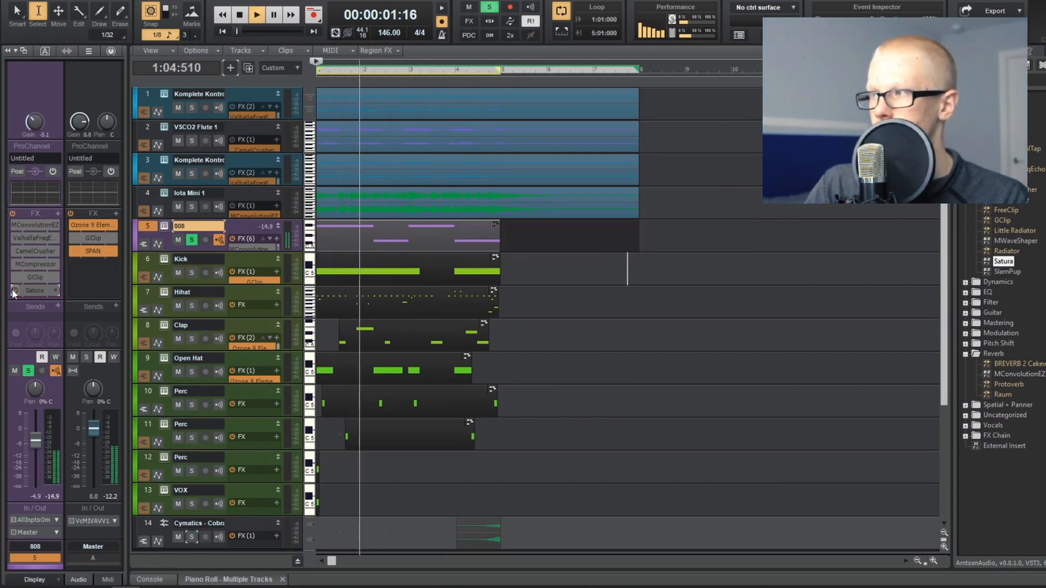
{"action": "key", "text": "space"}
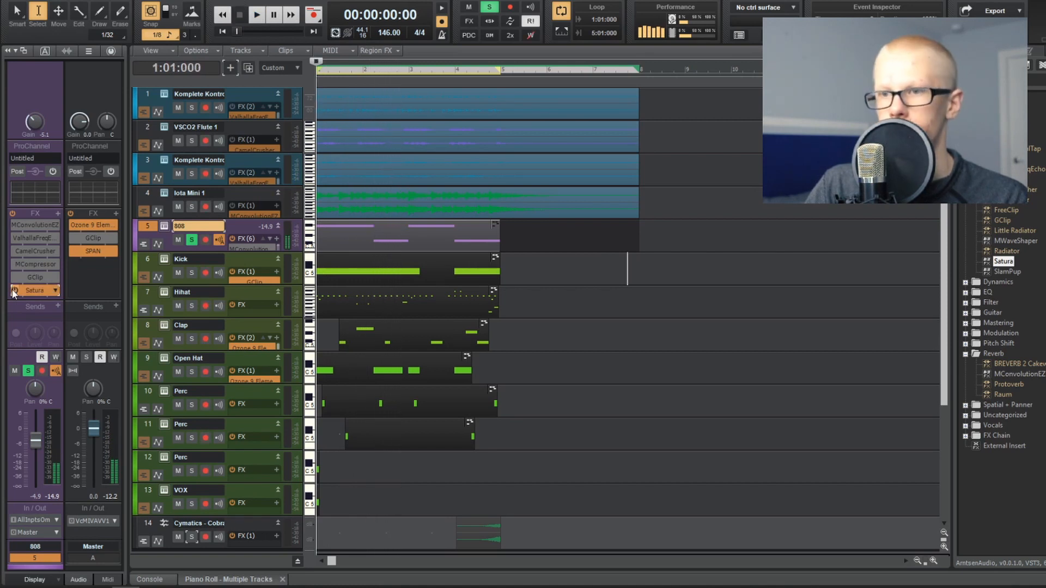
{"action": "key", "text": "space"}
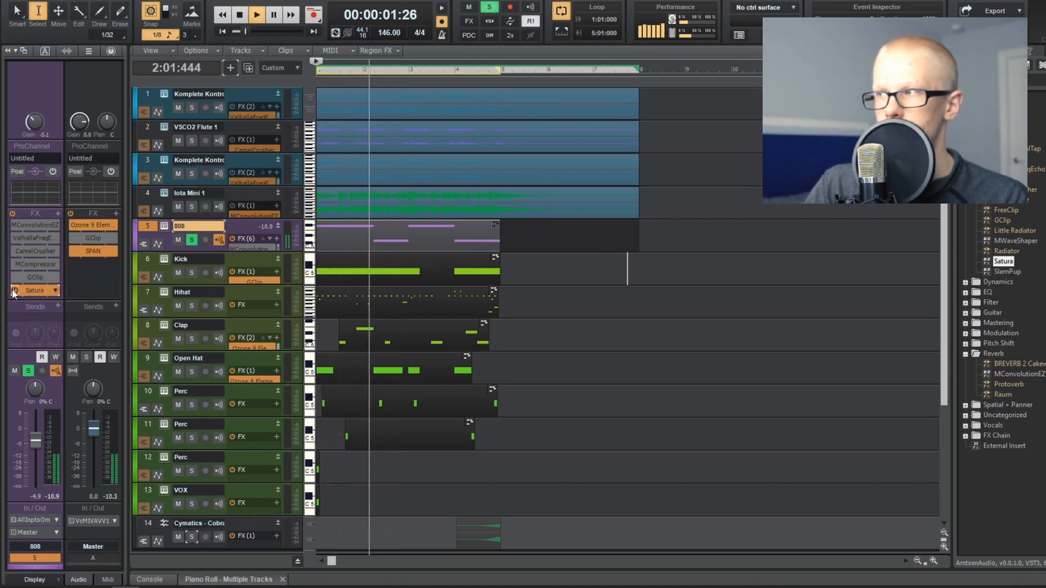
{"action": "key", "text": "space"}
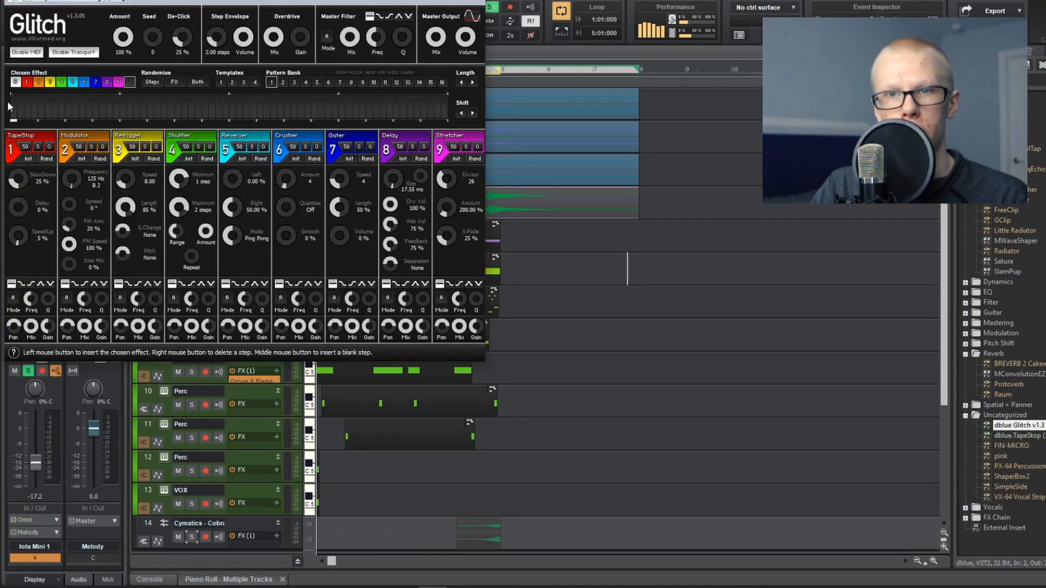
Step: Insert two TapeStop steps in the Melody bus's dblue Glitch pattern, one in each half, while playing the melody
{"action": "left_click", "coordinate": [68, 106]}
{"action": "left_click", "coordinate": [618, 278]}
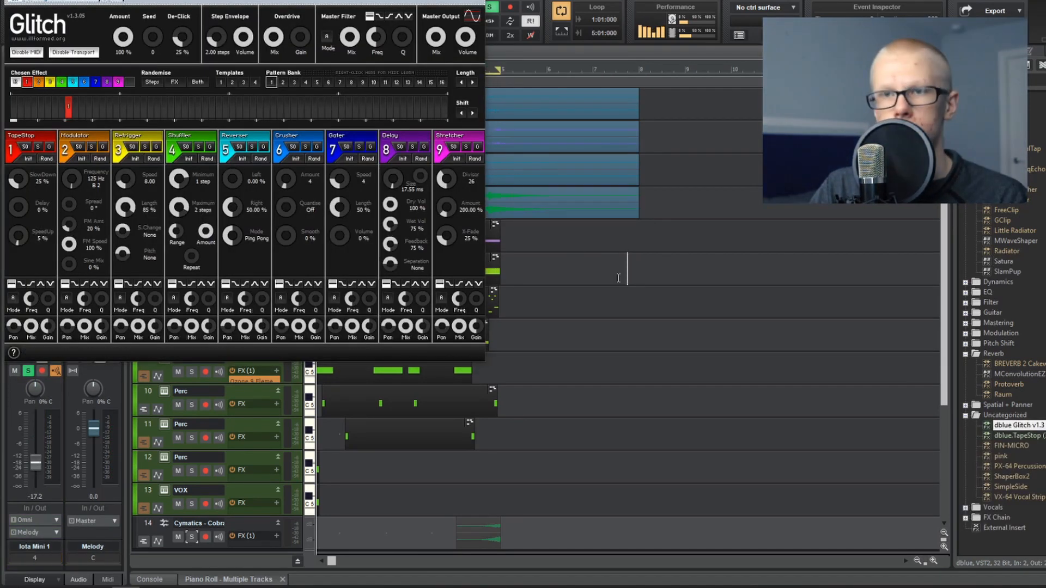
{"action": "key", "text": "space"}
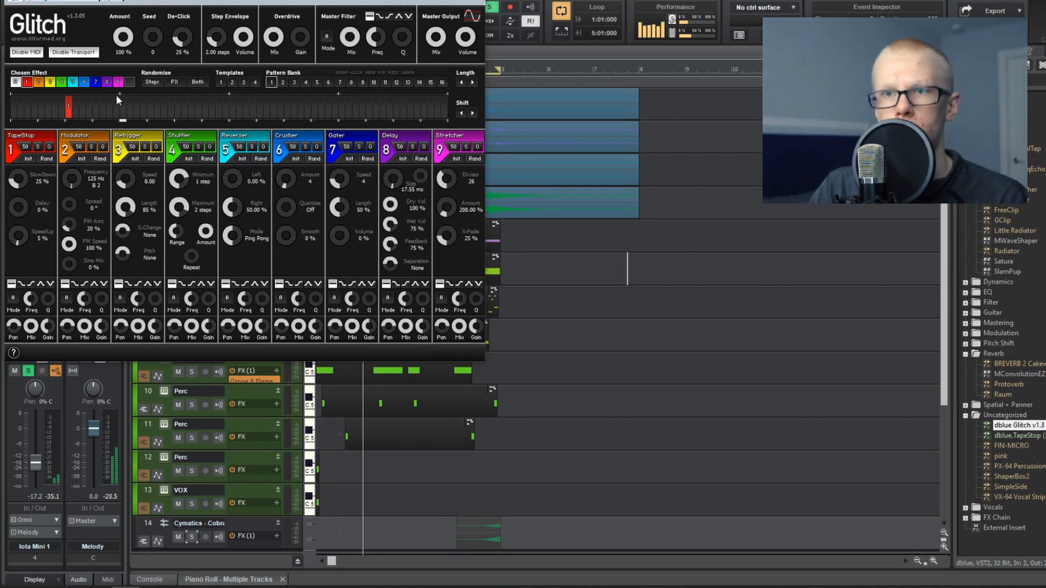
{"action": "left_click", "coordinate": [287, 115]}
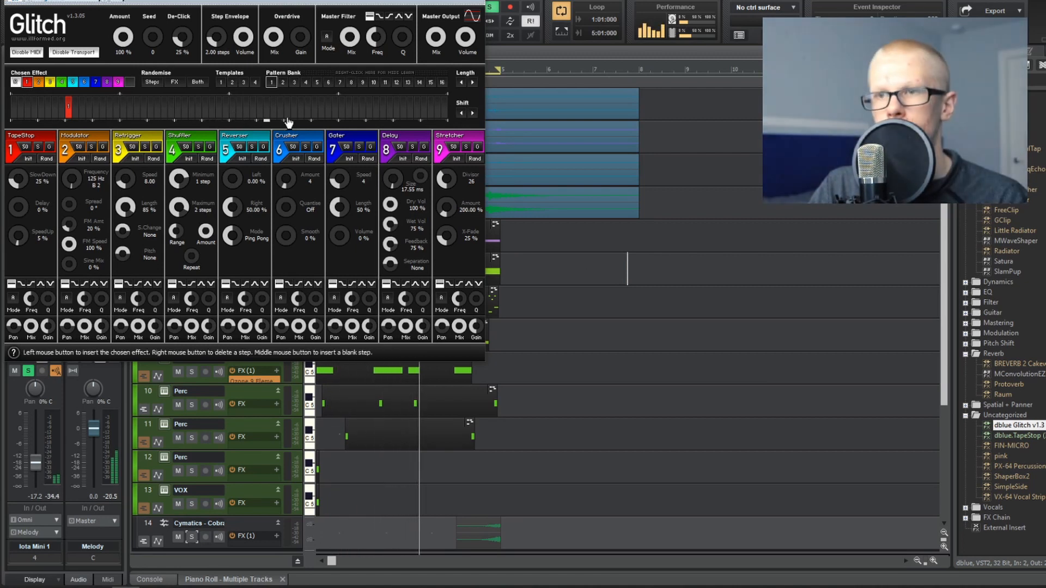
Step: Add four Crusher steps at the end of the Glitch pattern and two Gater steps shortly before them
{"action": "left_click", "coordinate": [84, 82]}
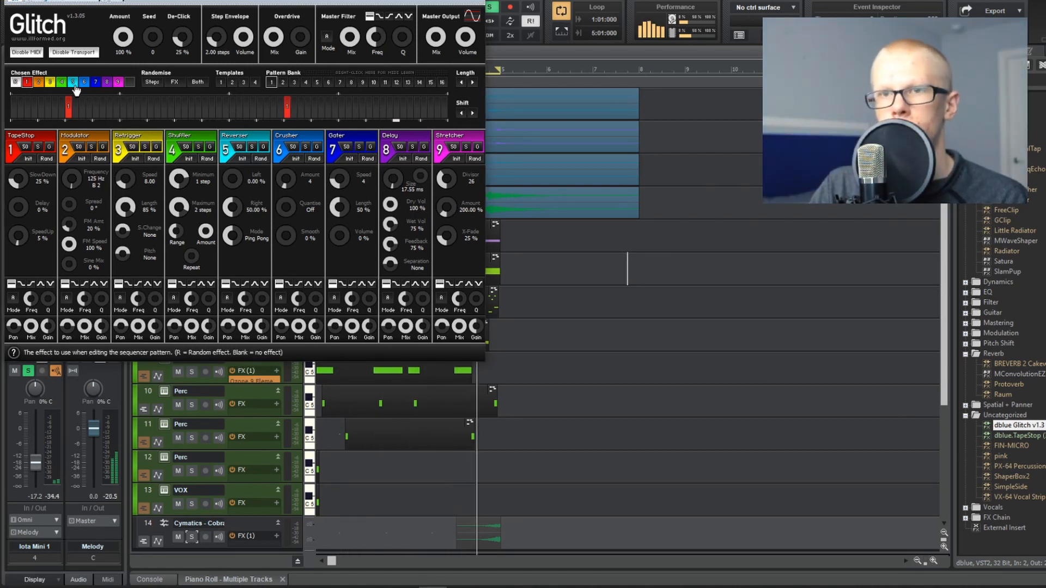
{"action": "left_click_drag", "start_coordinate": [424, 112], "coordinate": [437, 113]}
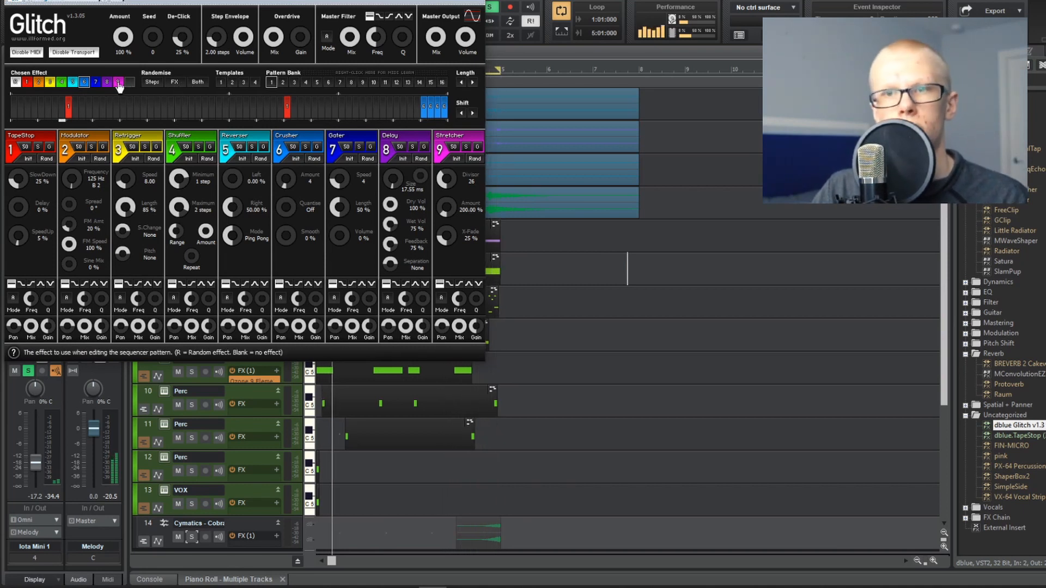
{"action": "left_click", "coordinate": [95, 82]}
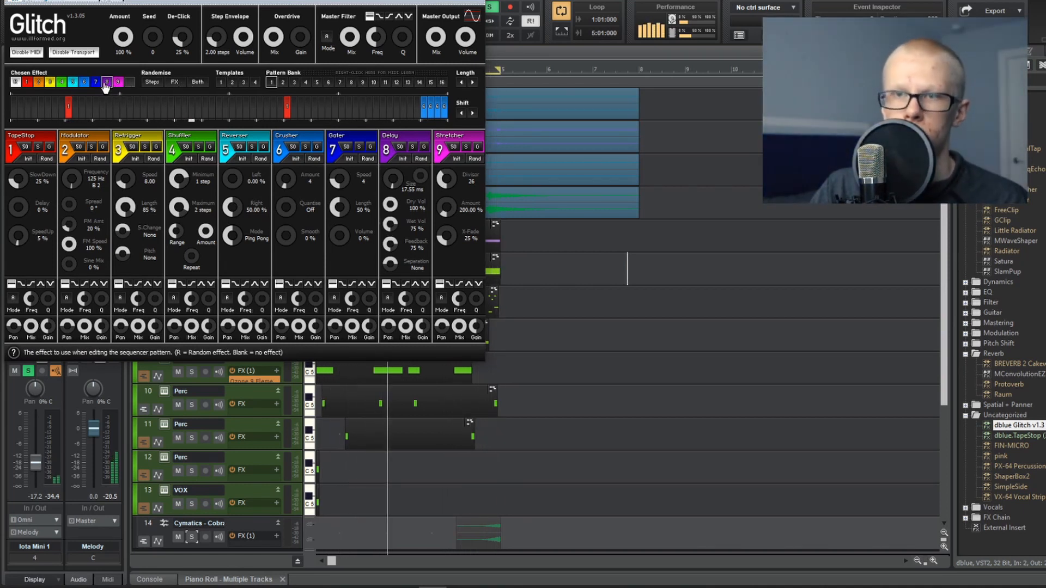
{"action": "left_click_drag", "start_coordinate": [409, 110], "coordinate": [398, 108]}
{"action": "left_click", "coordinate": [130, 84]}
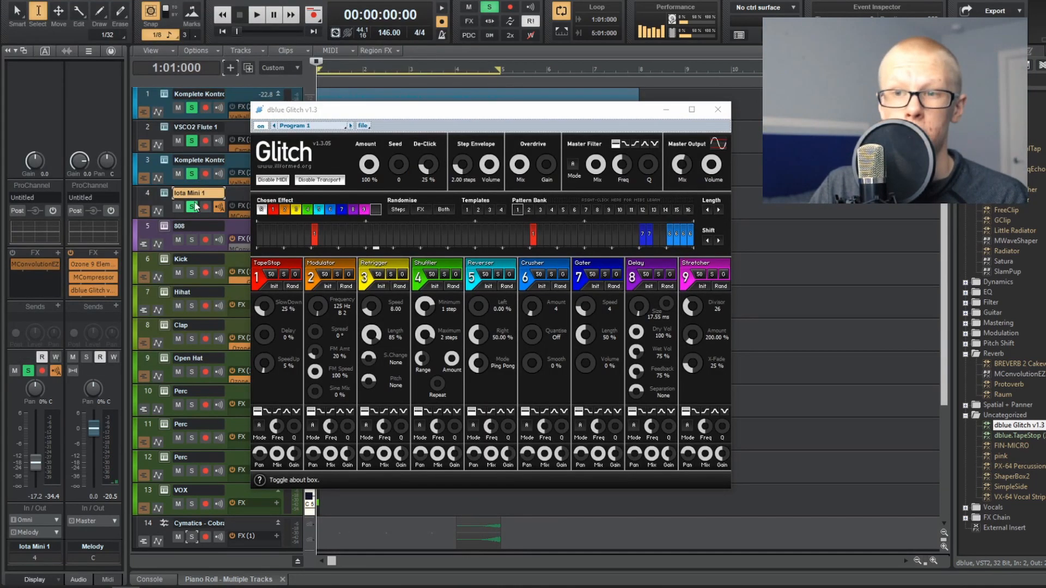
Step: Unsolo the melody tracks, play the full beat with the Glitch pattern, and close the plug-in
{"action": "left_click", "coordinate": [191, 207]}
{"action": "key", "text": "space"}
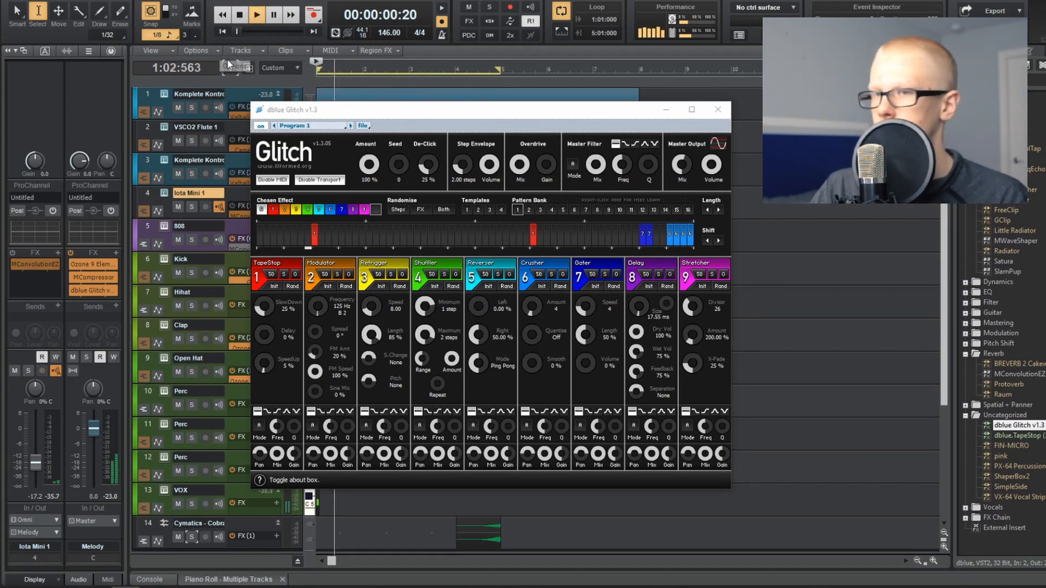
{"action": "left_click_drag", "start_coordinate": [331, 112], "coordinate": [405, 146]}
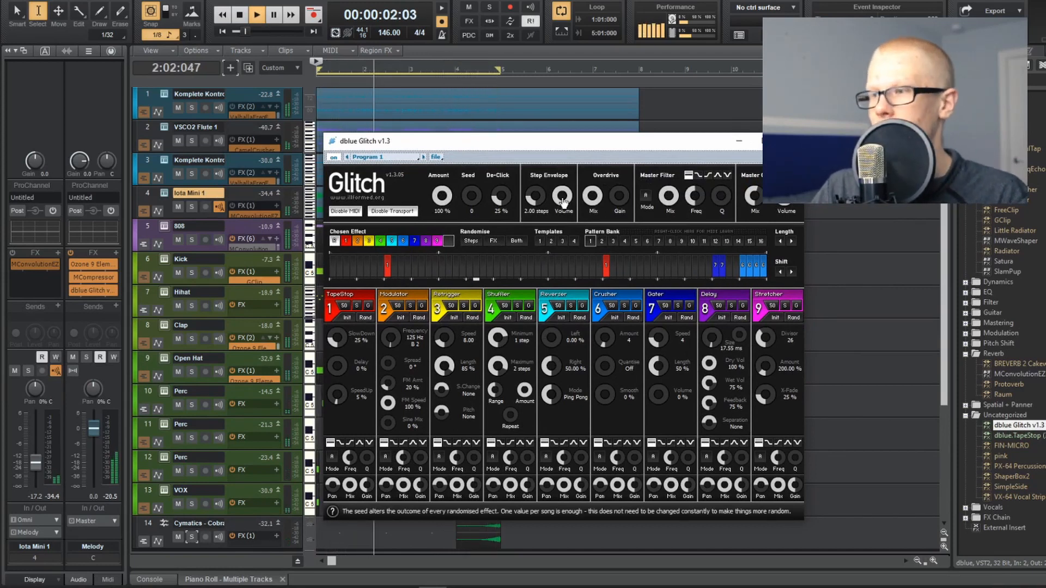
{"action": "left_click", "coordinate": [706, 113]}
{"action": "key", "text": "space"}
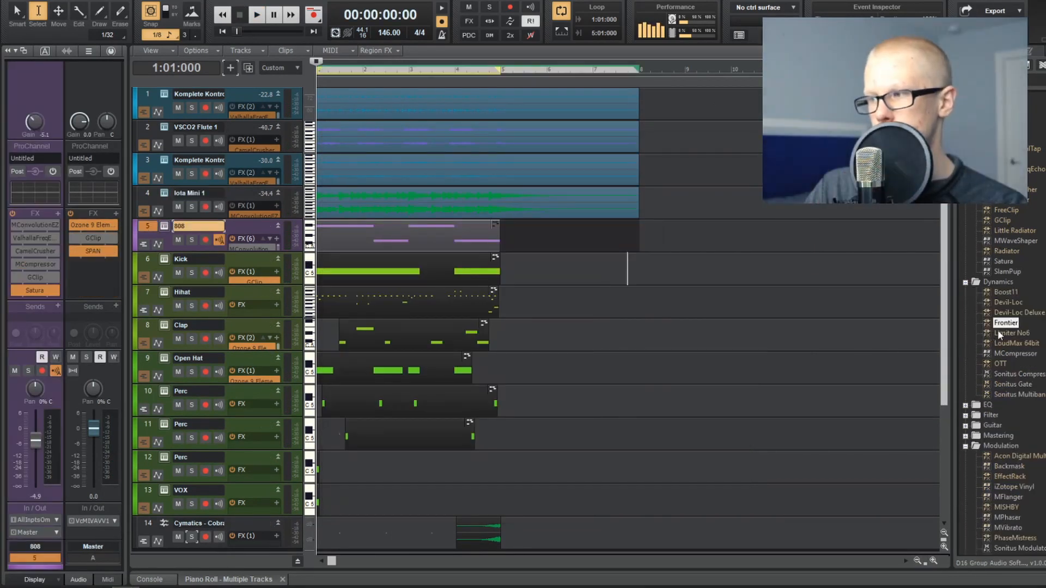
Step: Add the Frontier limiter to the Master effects chain before GClip and set its threshold to -8.2 dB during playback
{"action": "left_click_drag", "start_coordinate": [984, 319], "coordinate": [87, 258]}
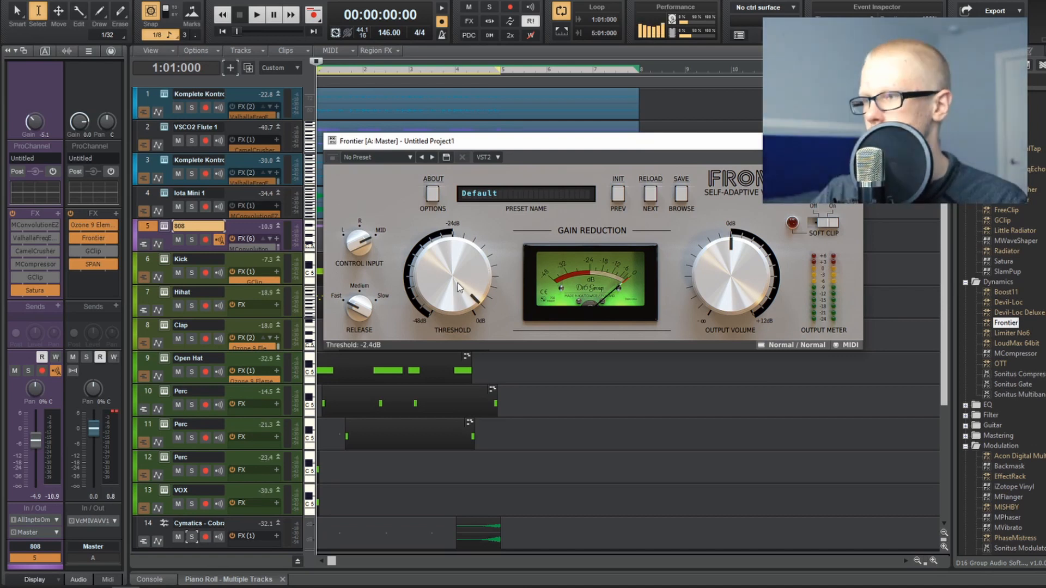
{"action": "key", "text": "space"}
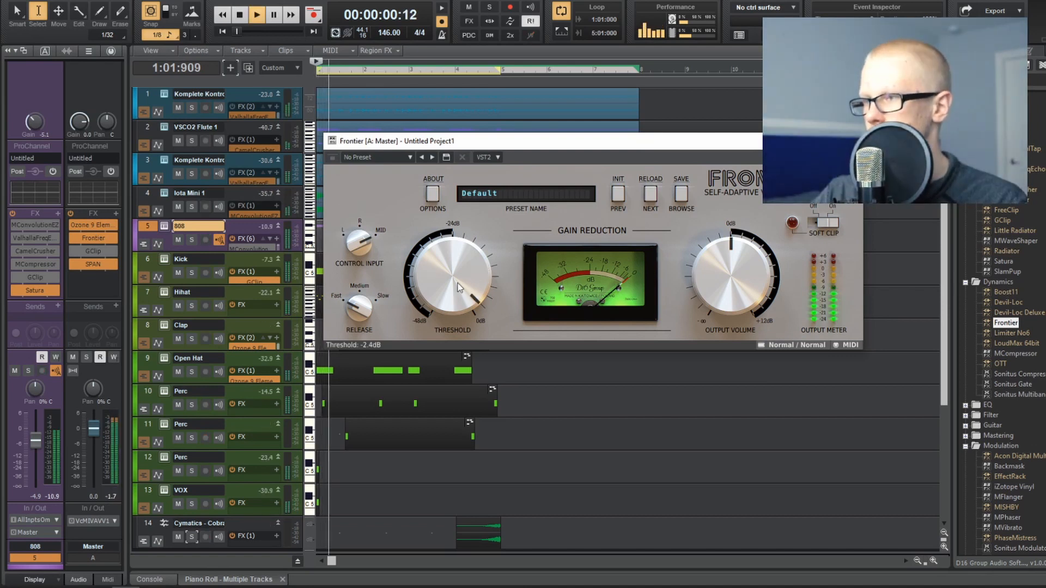
{"action": "left_click_drag", "start_coordinate": [458, 284], "coordinate": [458, 299]}
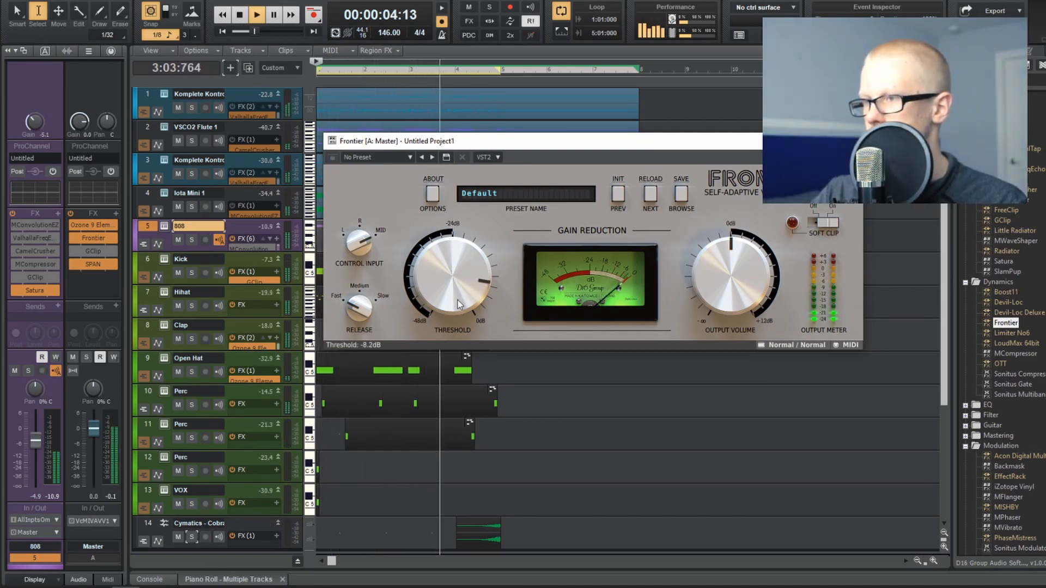
{"action": "key", "text": "space"}
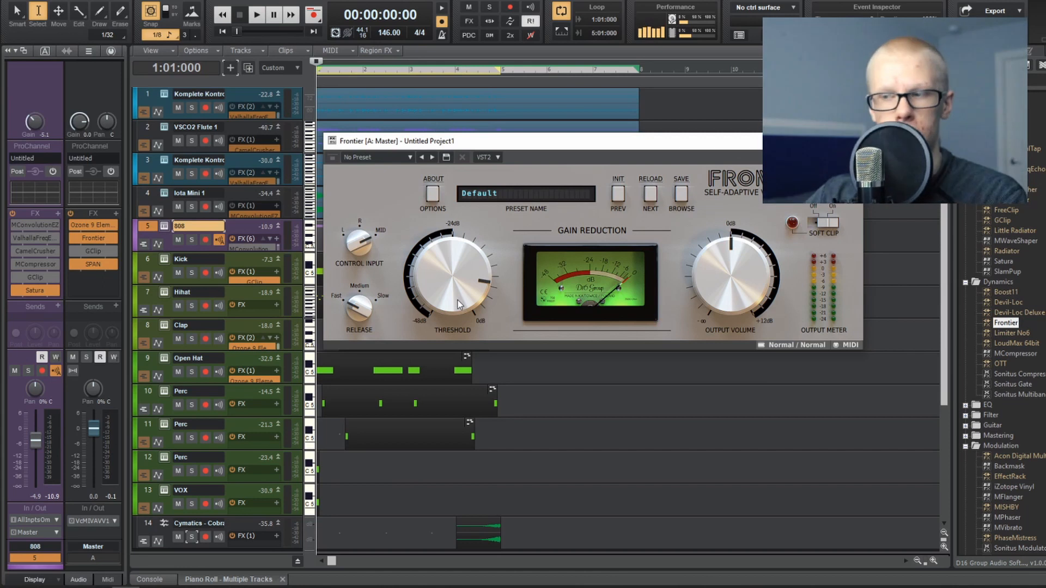
Step: Readjust Frontier's threshold by ear, from -0.6 dB back down, play the beat, and bypass Frontier on the Master bus
{"action": "left_click_drag", "start_coordinate": [458, 300], "coordinate": [456, 289]}
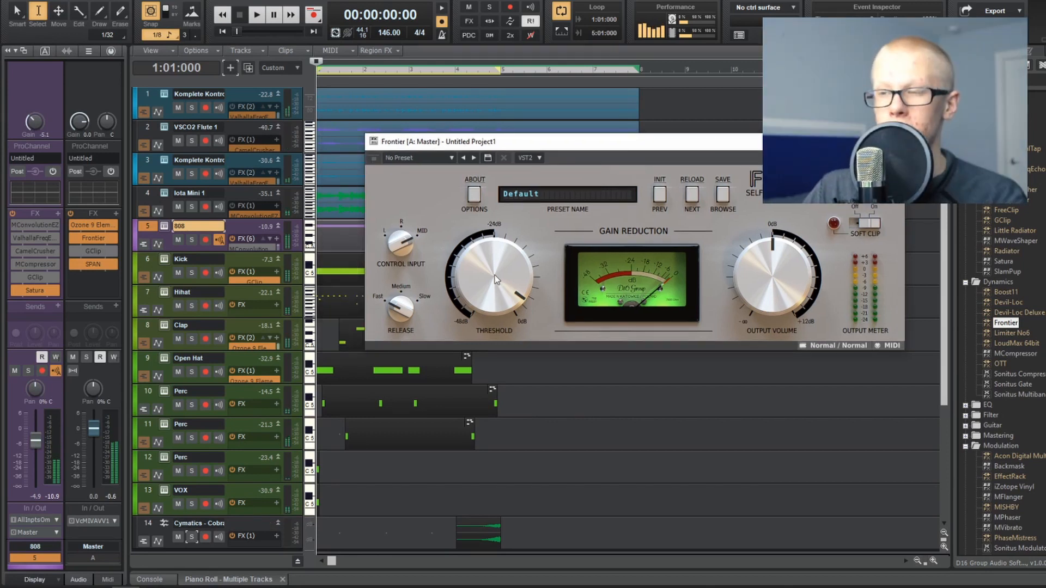
{"action": "scroll", "coordinate": [495, 277], "scroll_direction": "up", "scroll_amount": 3}
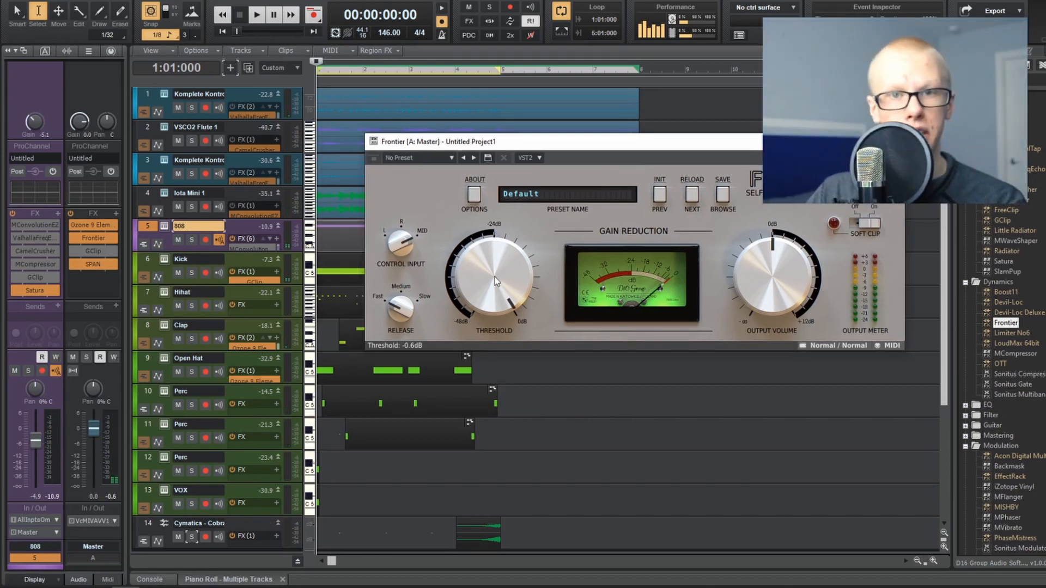
{"action": "left_click_drag", "start_coordinate": [494, 277], "coordinate": [493, 297]}
{"action": "key", "text": "space"}
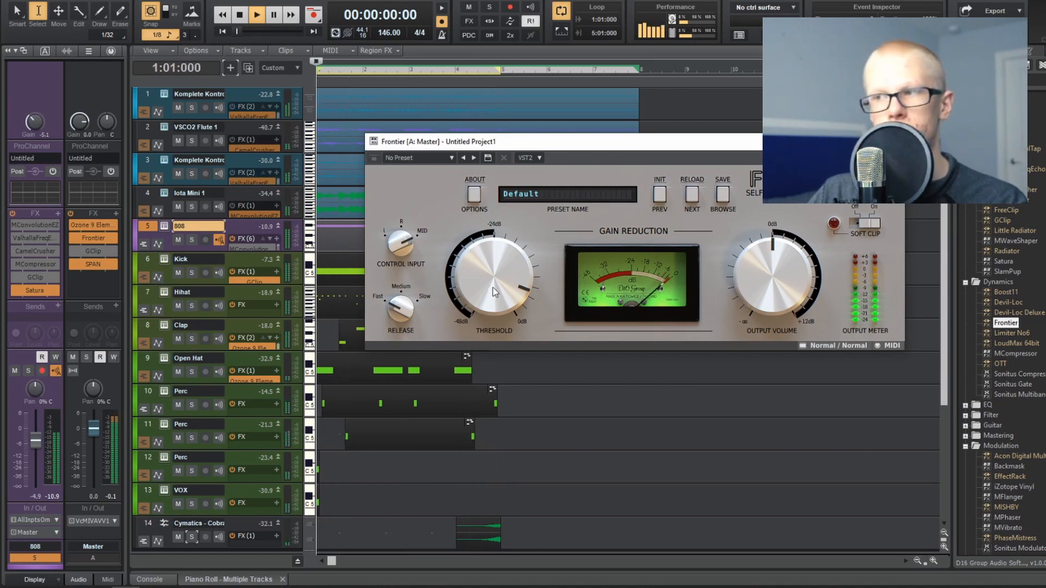
{"action": "key", "text": "space"}
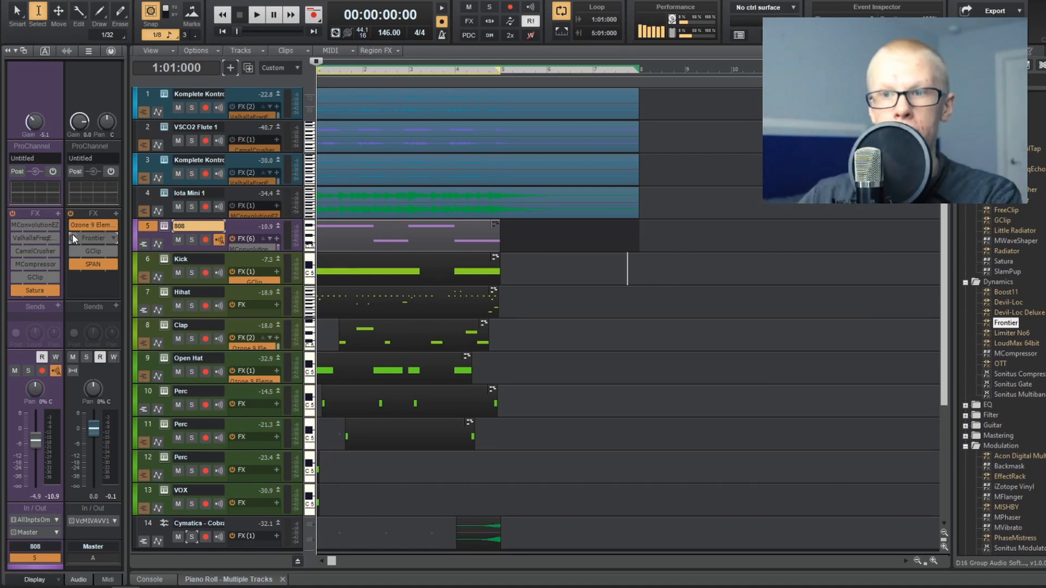
{"action": "left_click", "coordinate": [73, 236]}
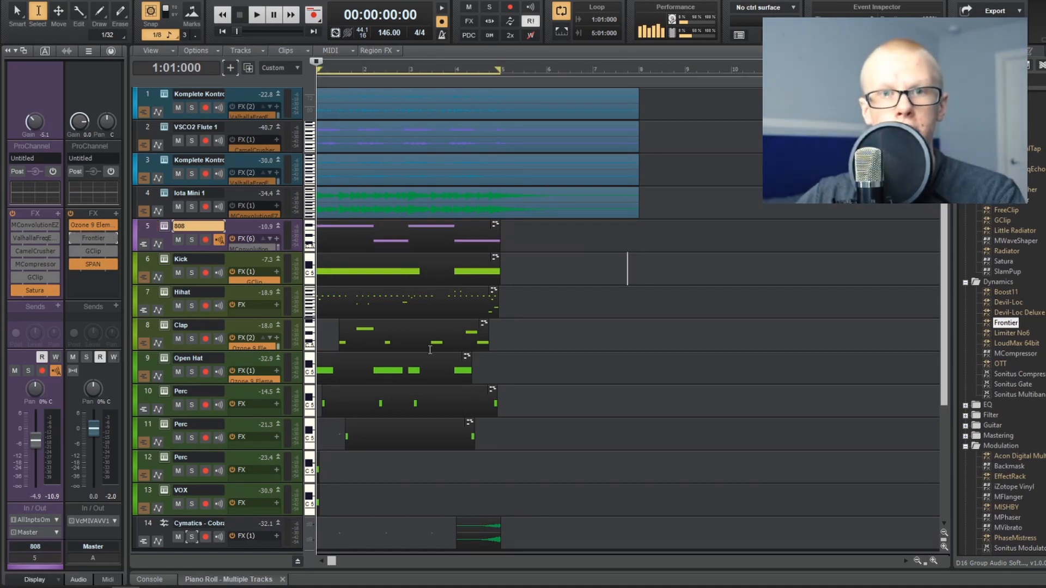